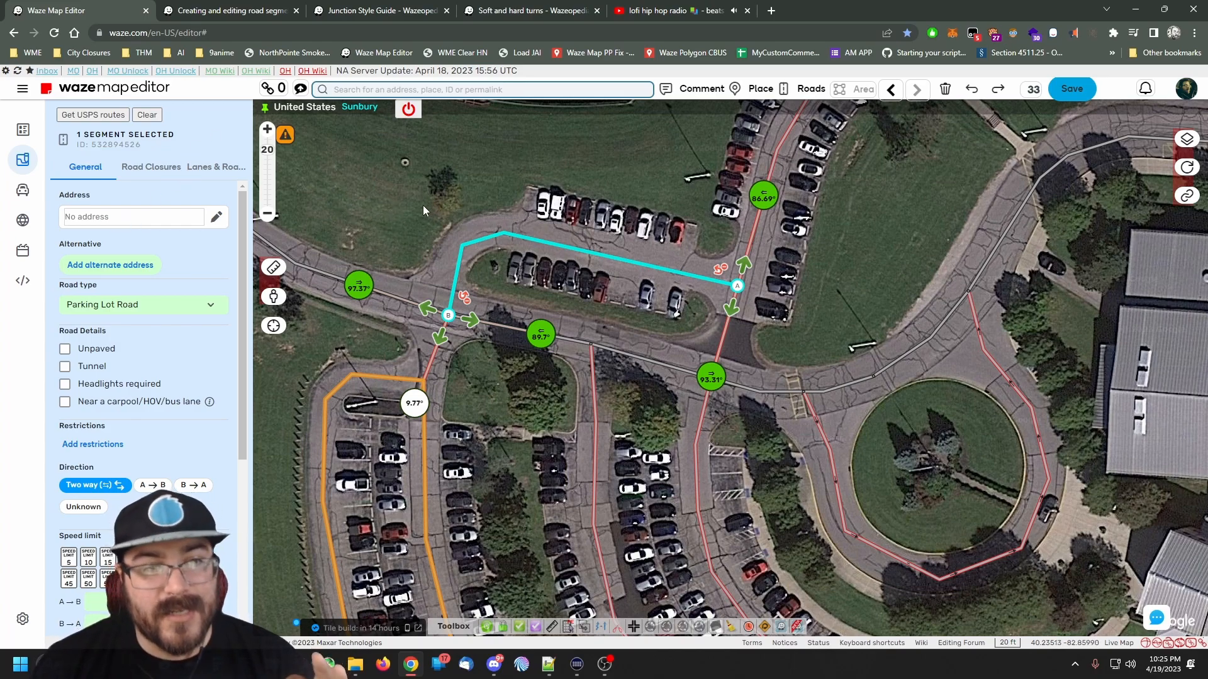
# Check the adjoining road's address, set the upper parking lot segment's city to Sunbury with no street, and save.
pyautogui.click(363, 287)
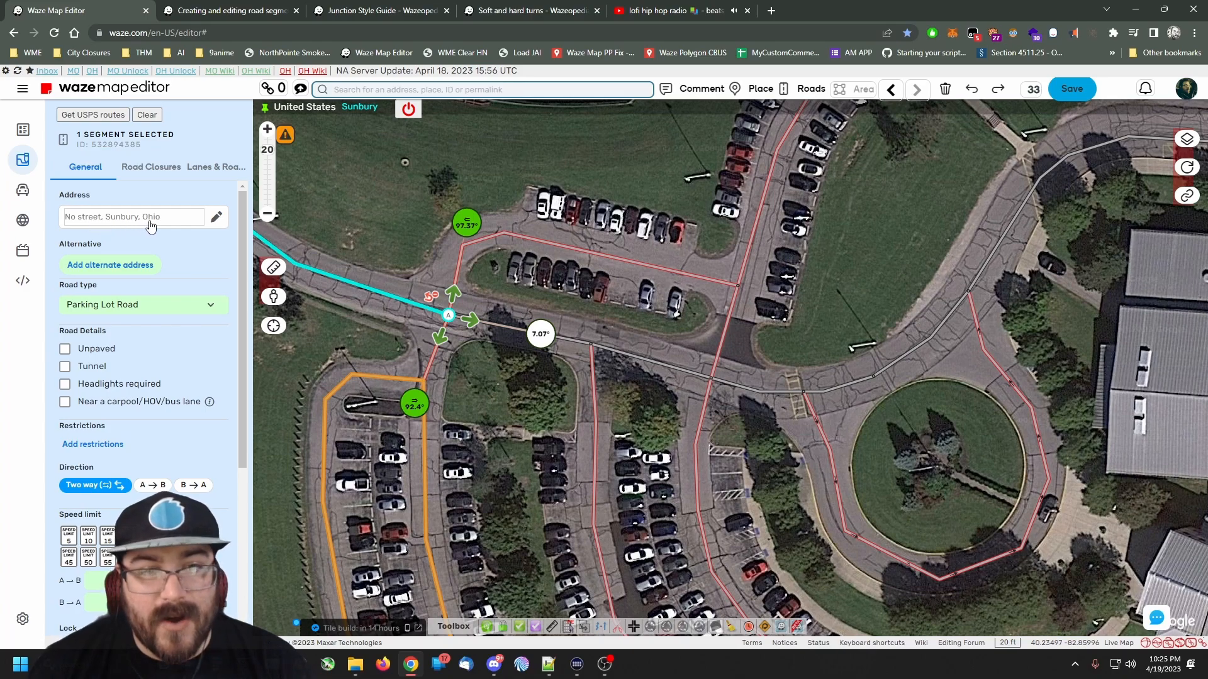
pyautogui.click(600, 258)
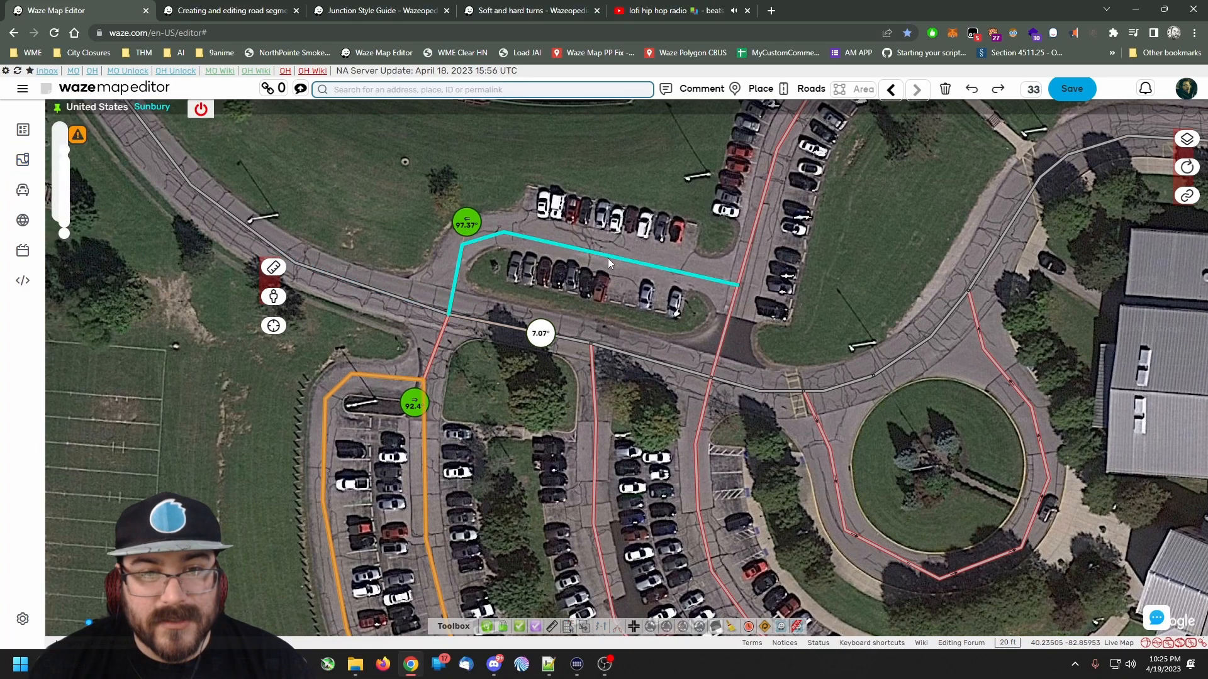
pyautogui.click(165, 220)
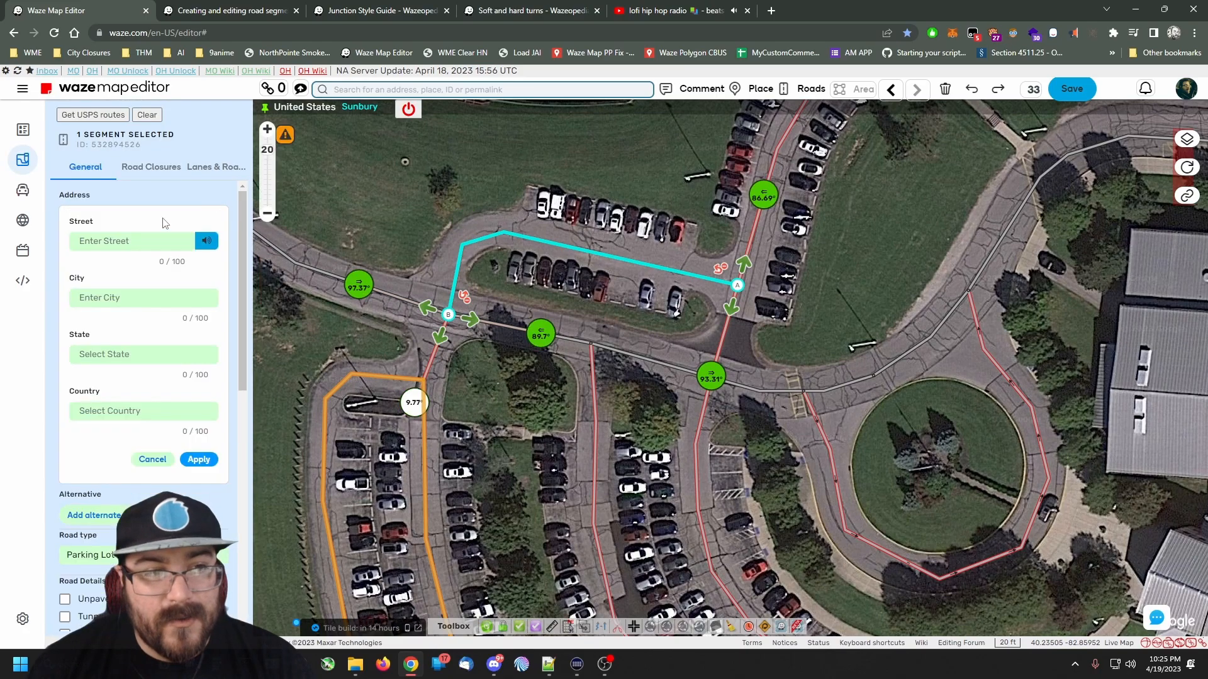
pyautogui.click(101, 297)
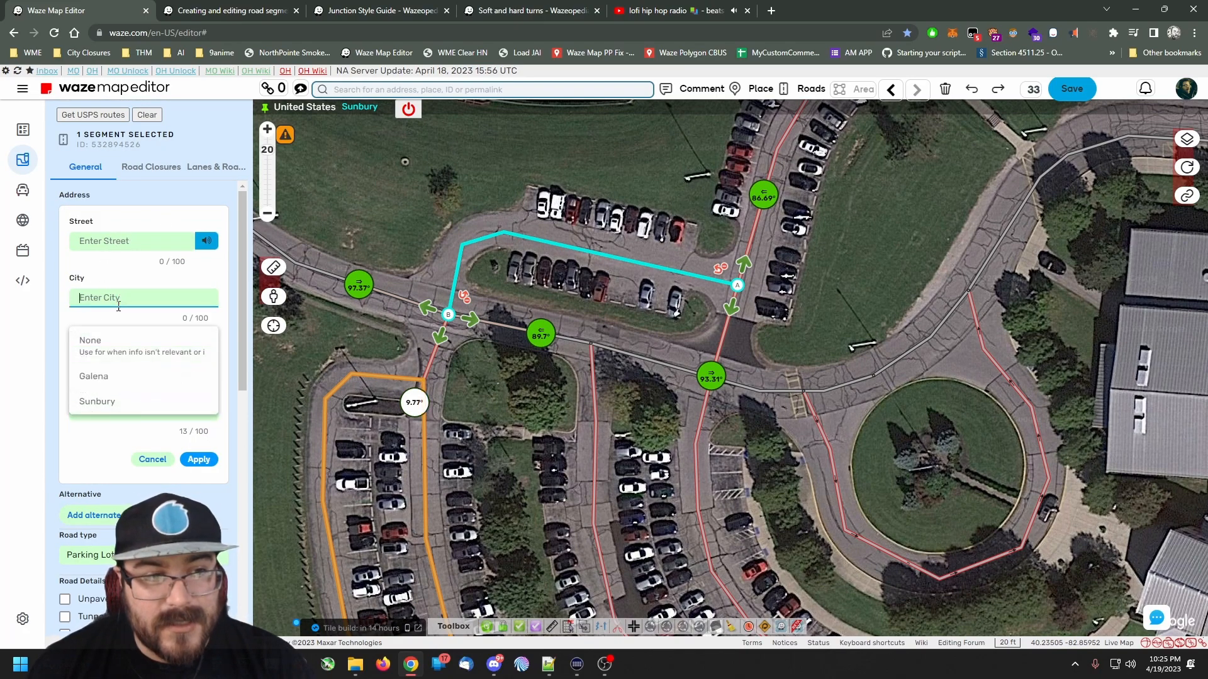
pyautogui.click(124, 403)
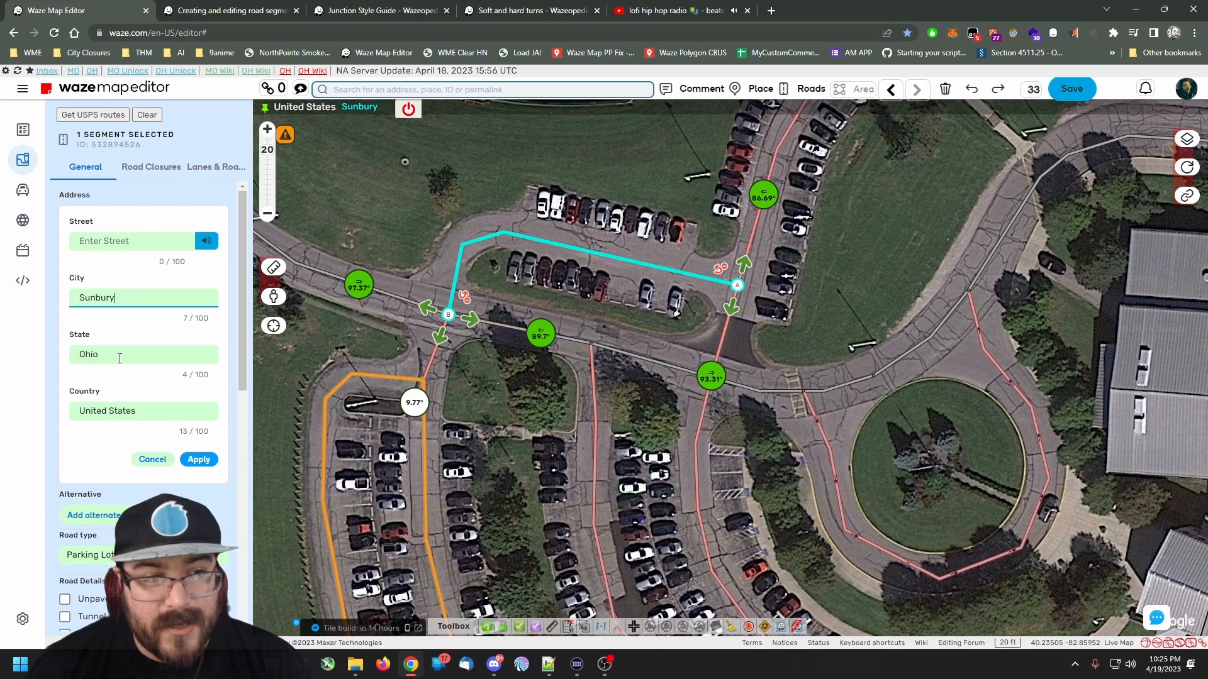
pyautogui.click(199, 459)
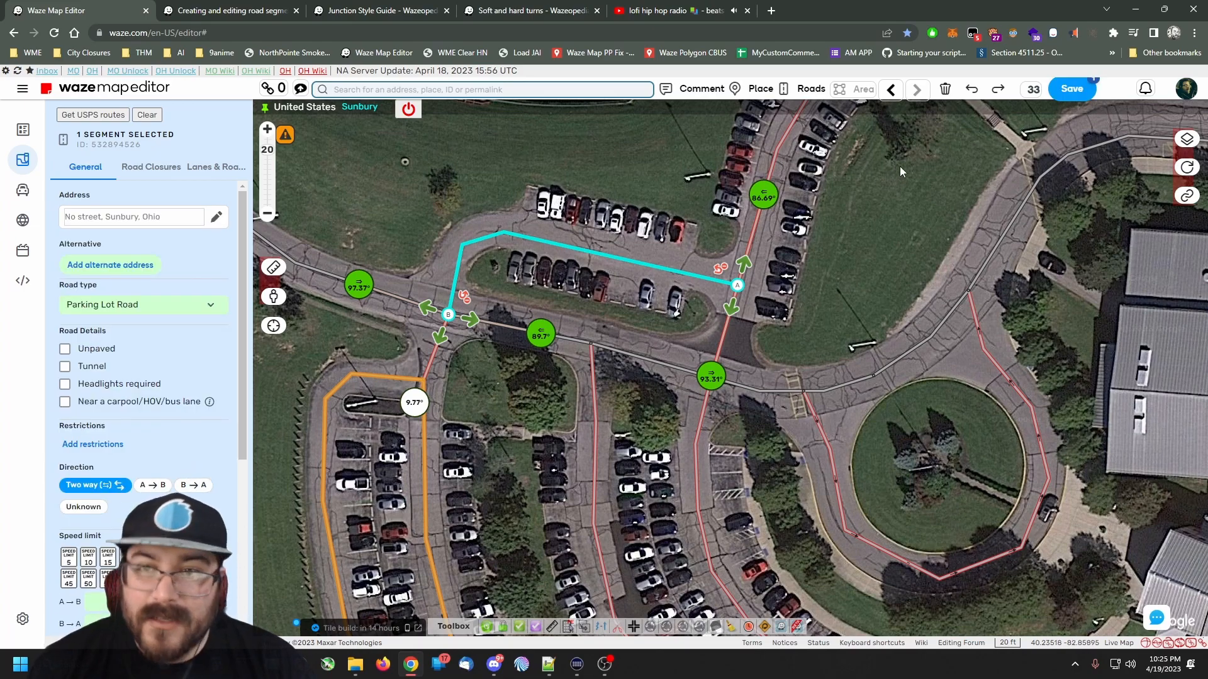
pyautogui.click(1088, 94)
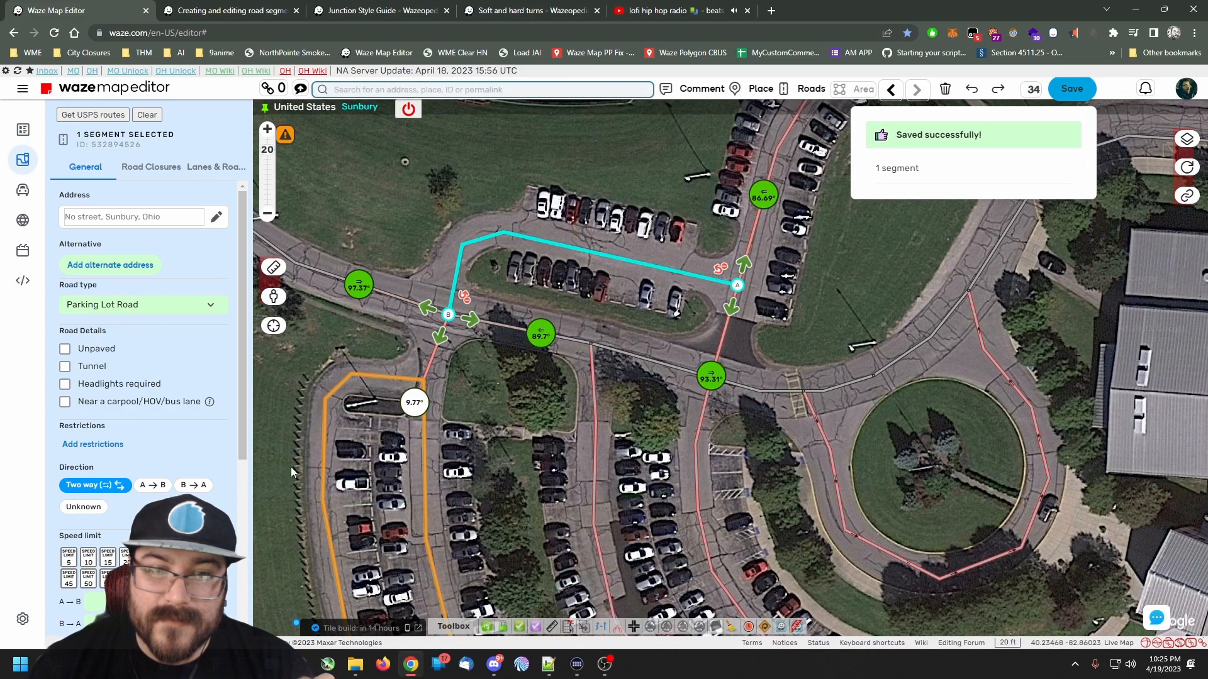
pyautogui.click(625, 298)
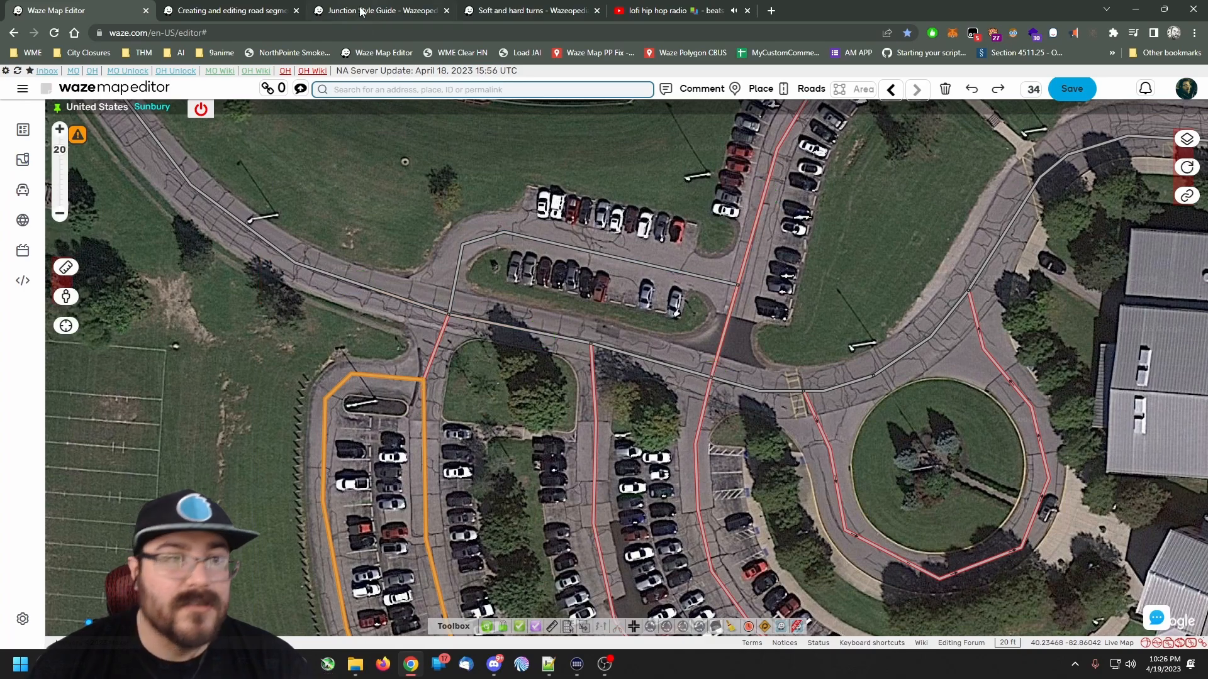
# Read the Wazeopedia section on confirming roads by updating details, and return to Waze Map Editor.
pyautogui.click(236, 13)
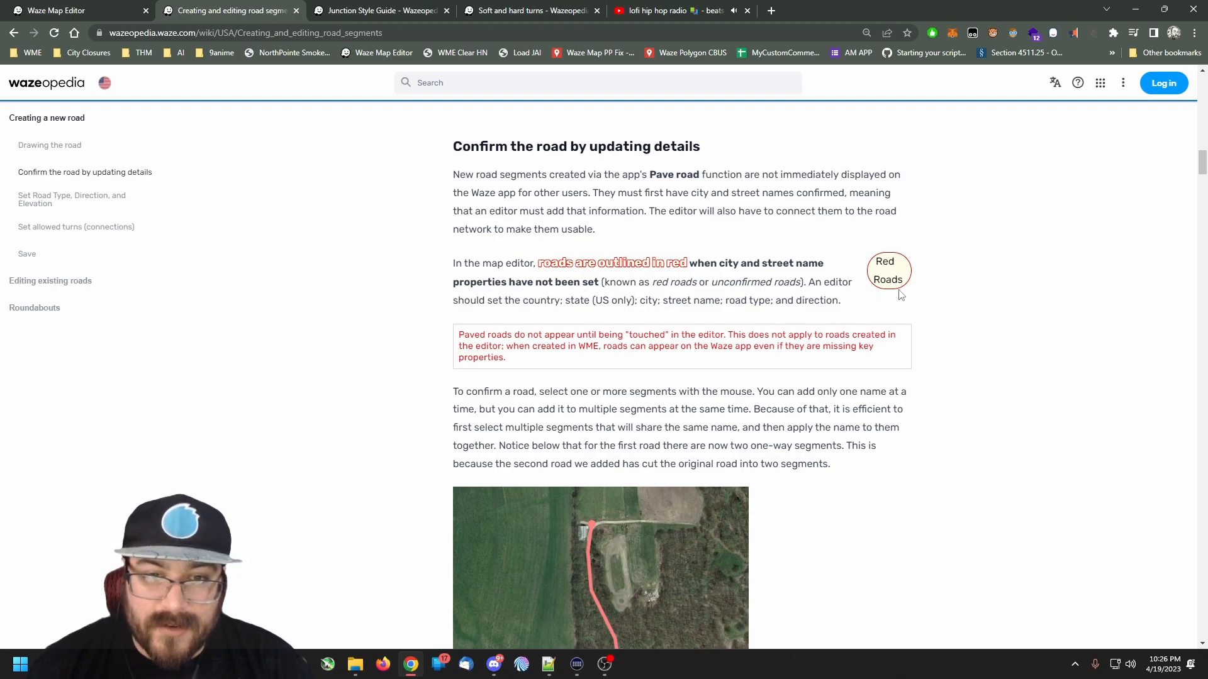
pyautogui.scroll(-2, 860, 488)
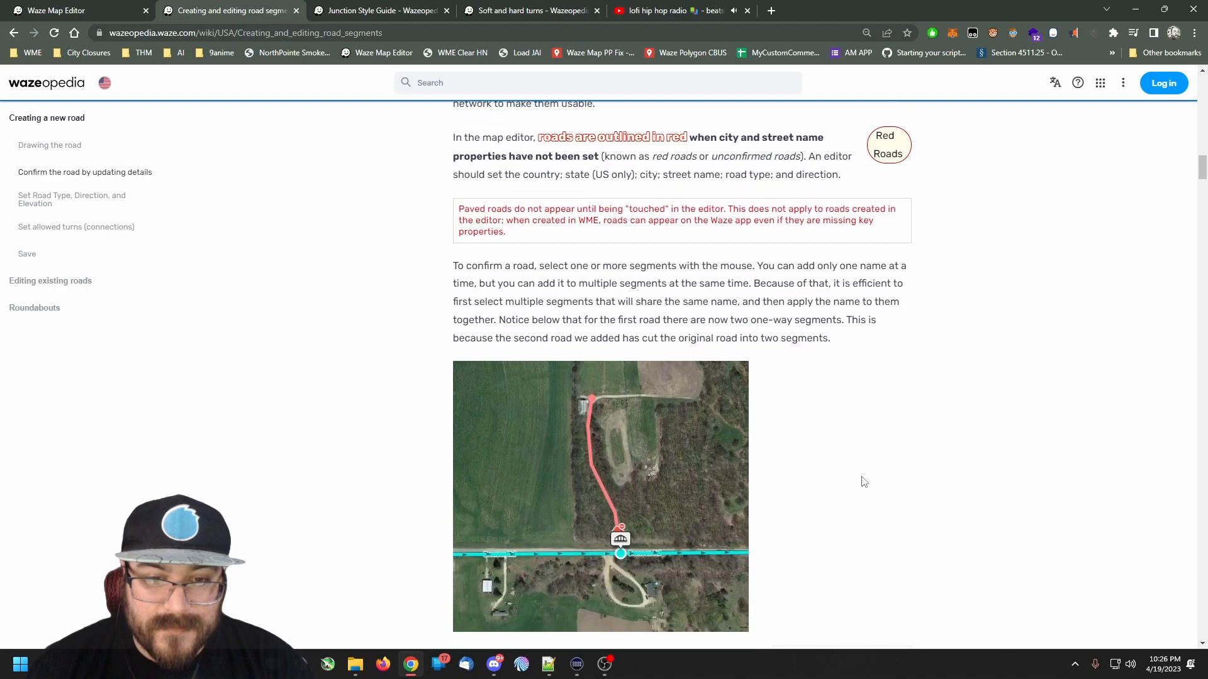
pyautogui.click(53, 6)
# Review the address details of the main drive segment west of the junction without changing them.
pyautogui.click(436, 281)
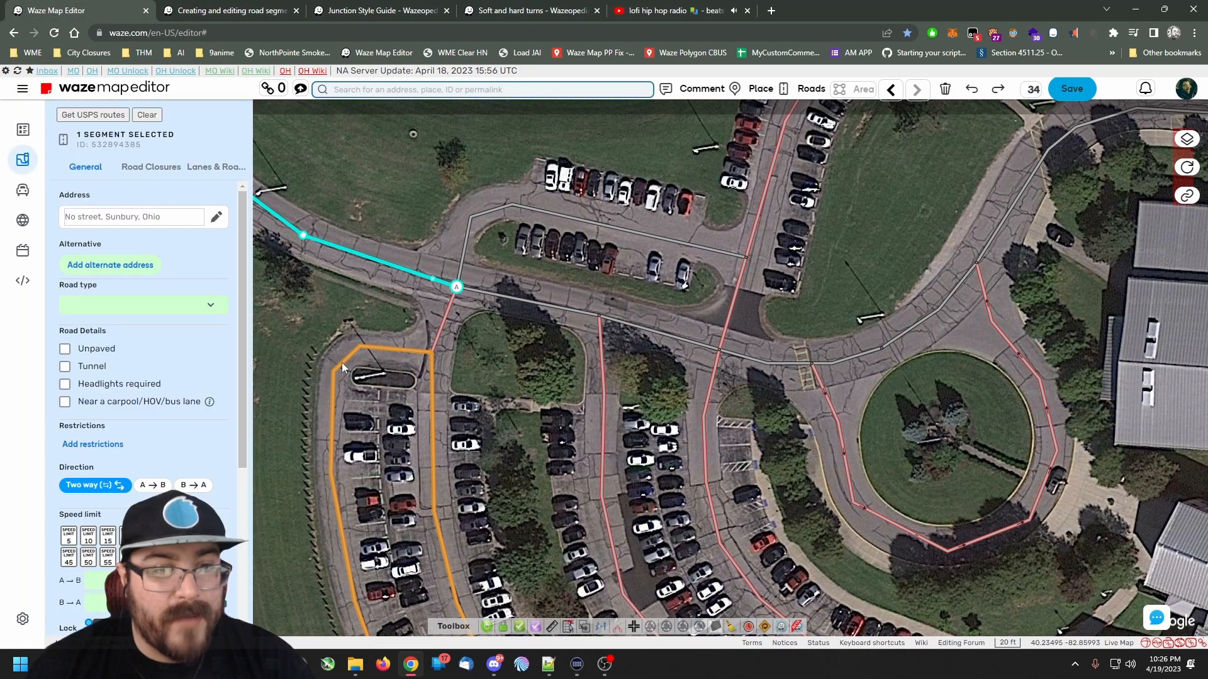
pyautogui.click(181, 224)
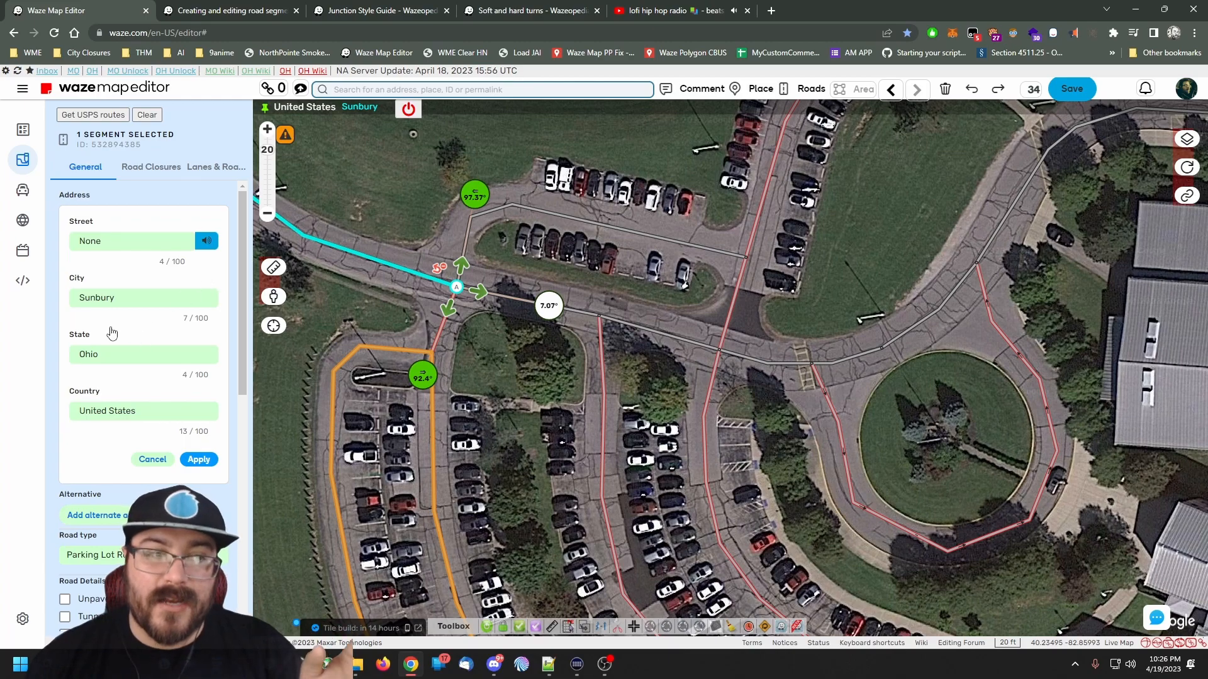
pyautogui.click(152, 459)
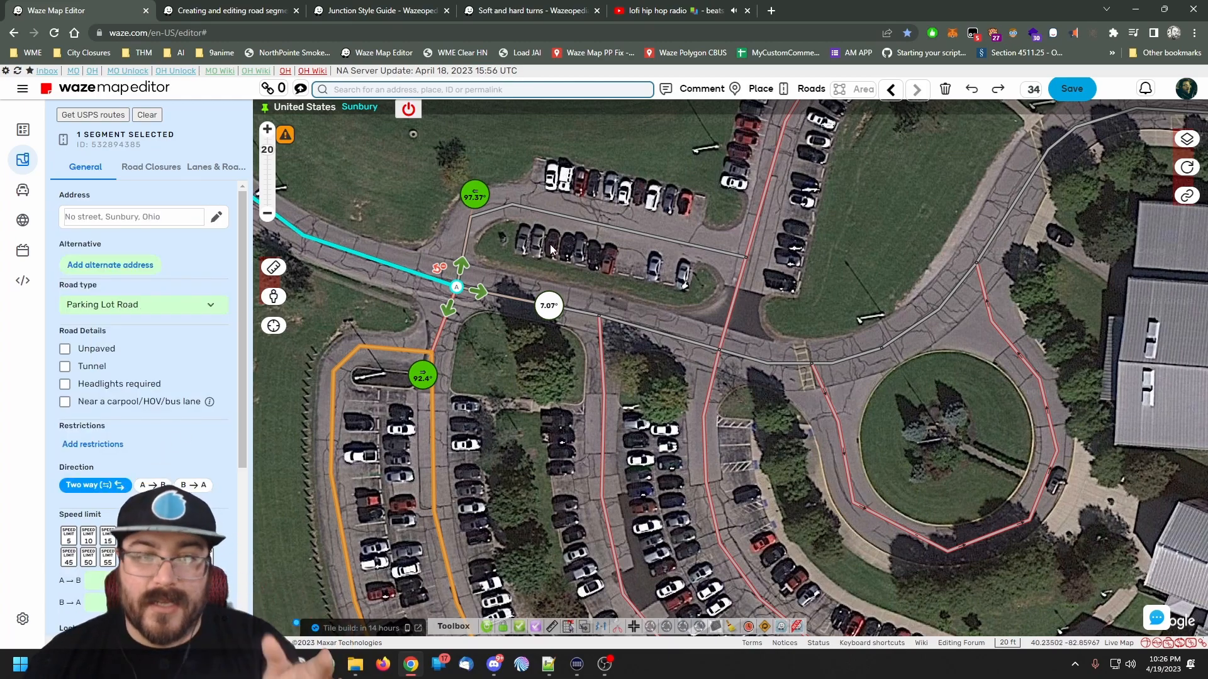
pyautogui.click(603, 421)
# Set the city to None for the short segment linking the main drive to the lower-left parking loop, and save.
pyautogui.click(444, 311)
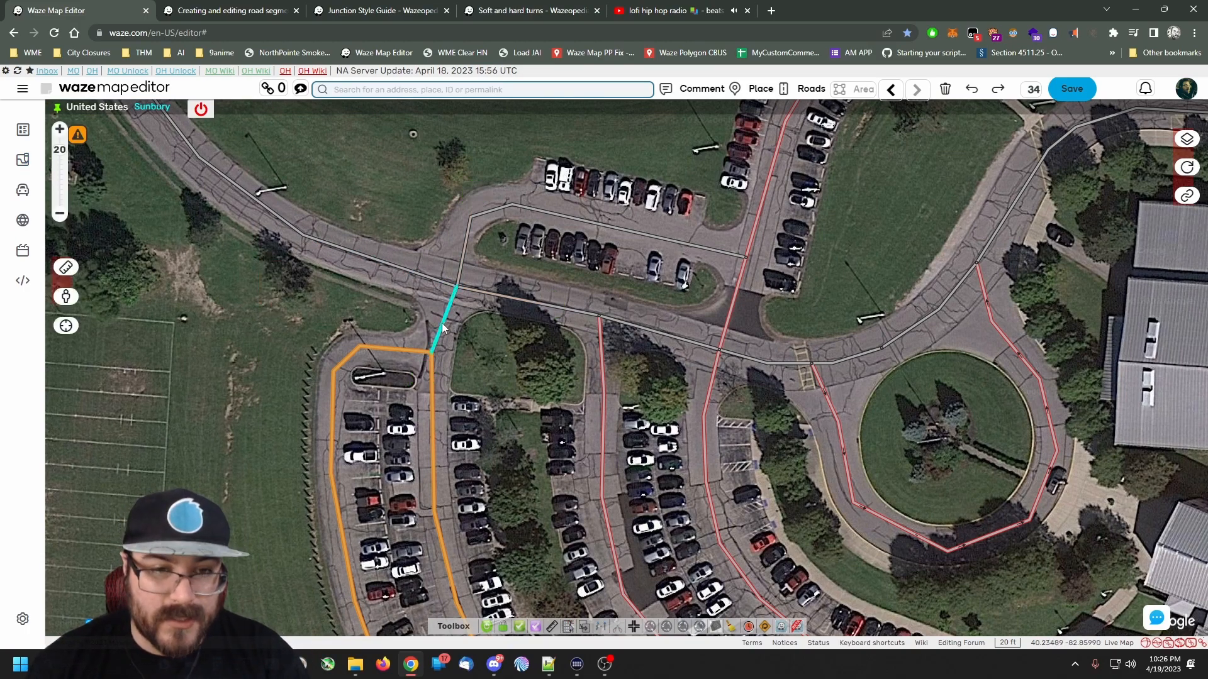
pyautogui.click(445, 326)
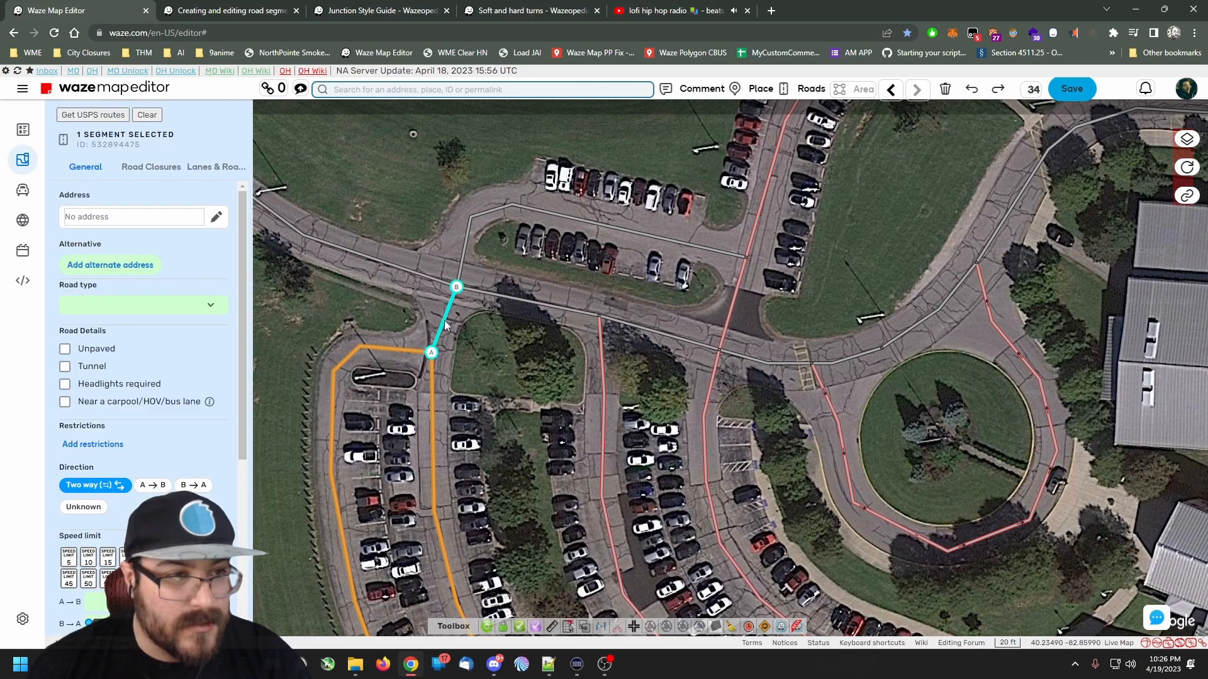
pyautogui.click(128, 228)
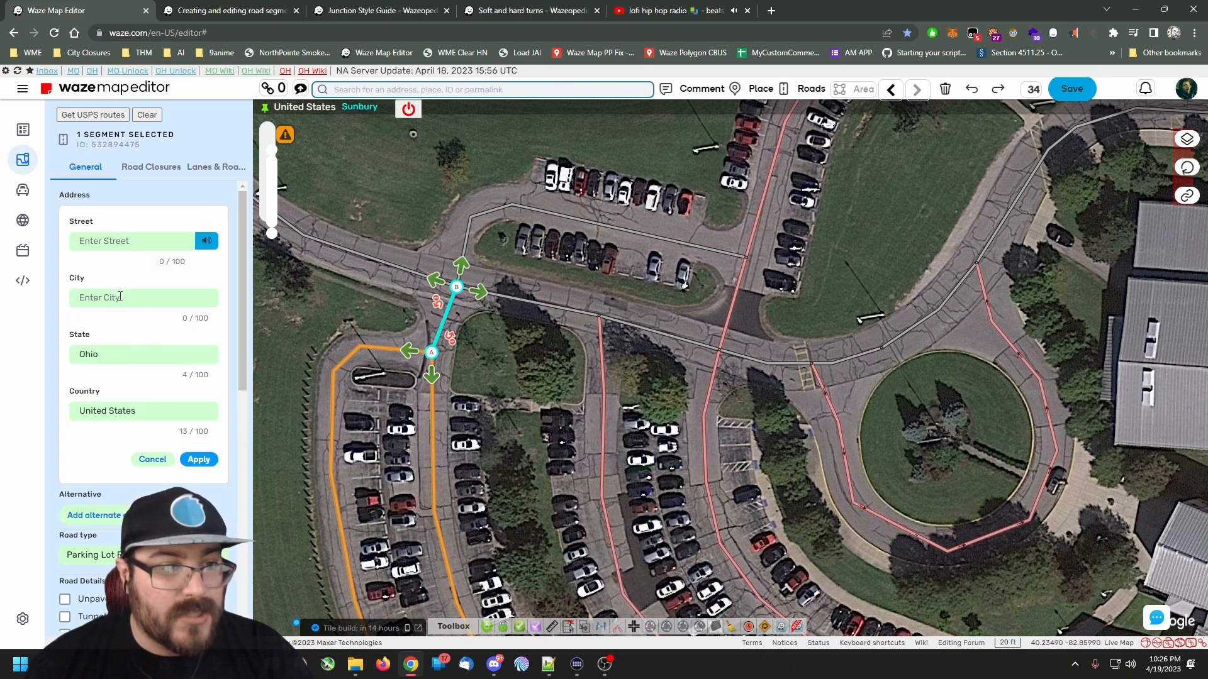
pyautogui.click(113, 297)
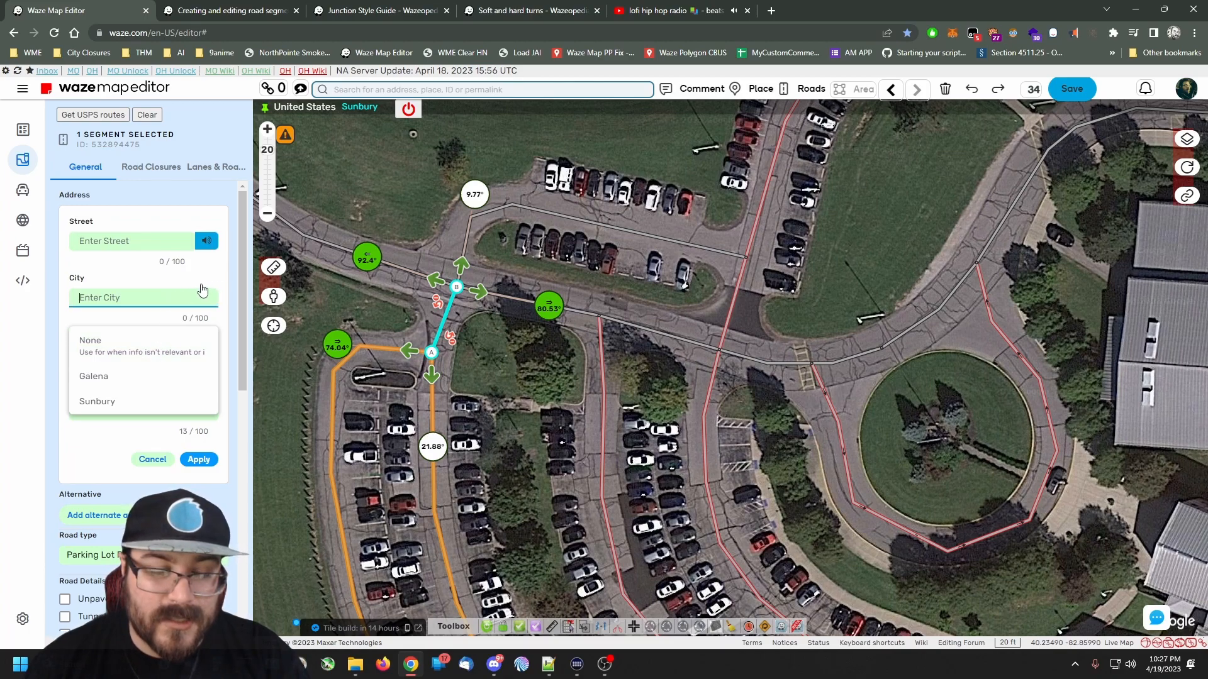
pyautogui.click(135, 351)
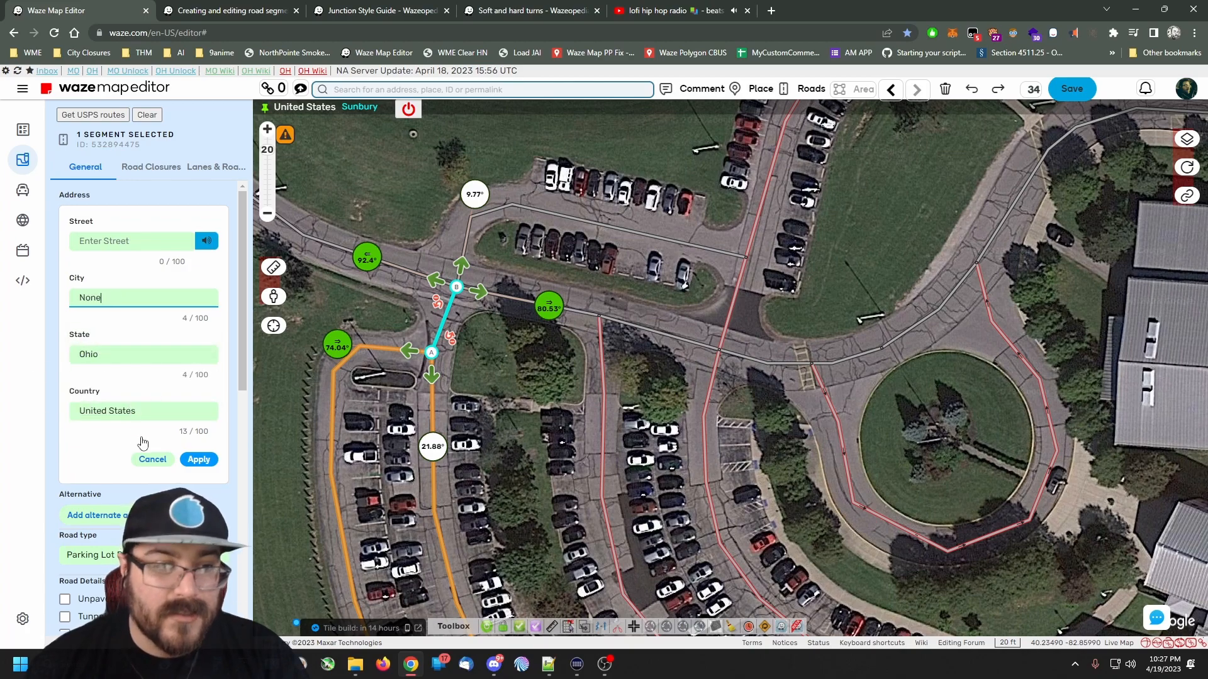
pyautogui.click(197, 461)
pyautogui.moveTo(1068, 90)
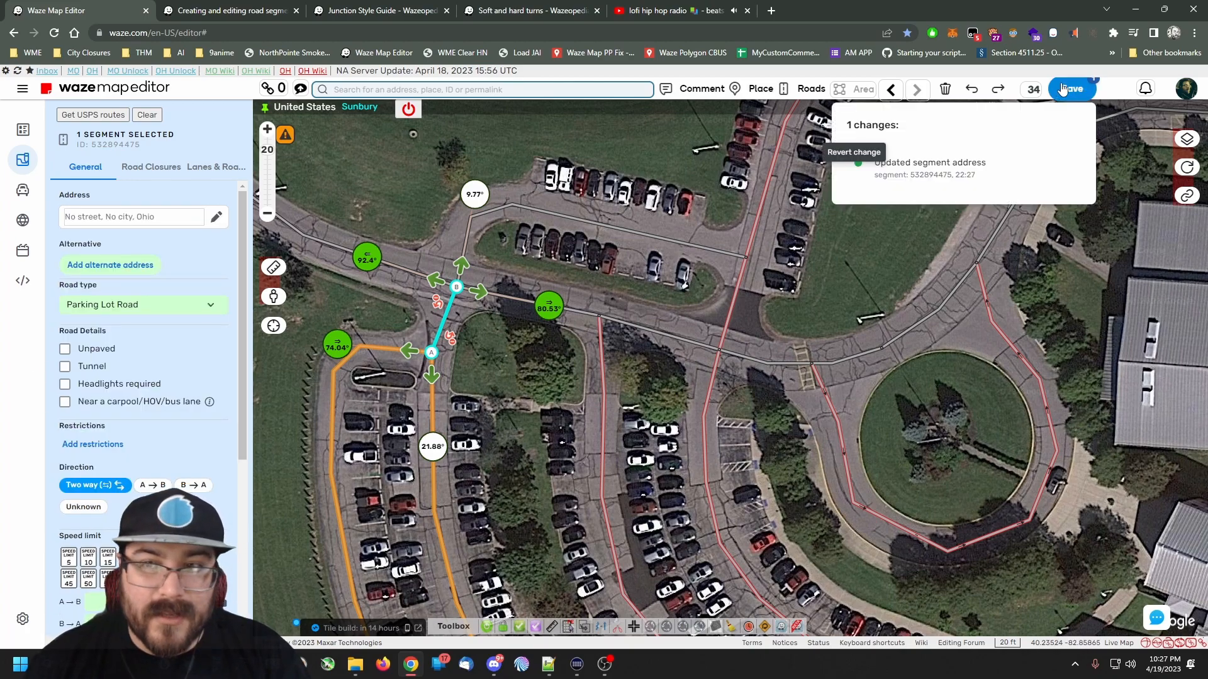
pyautogui.click(118, 222)
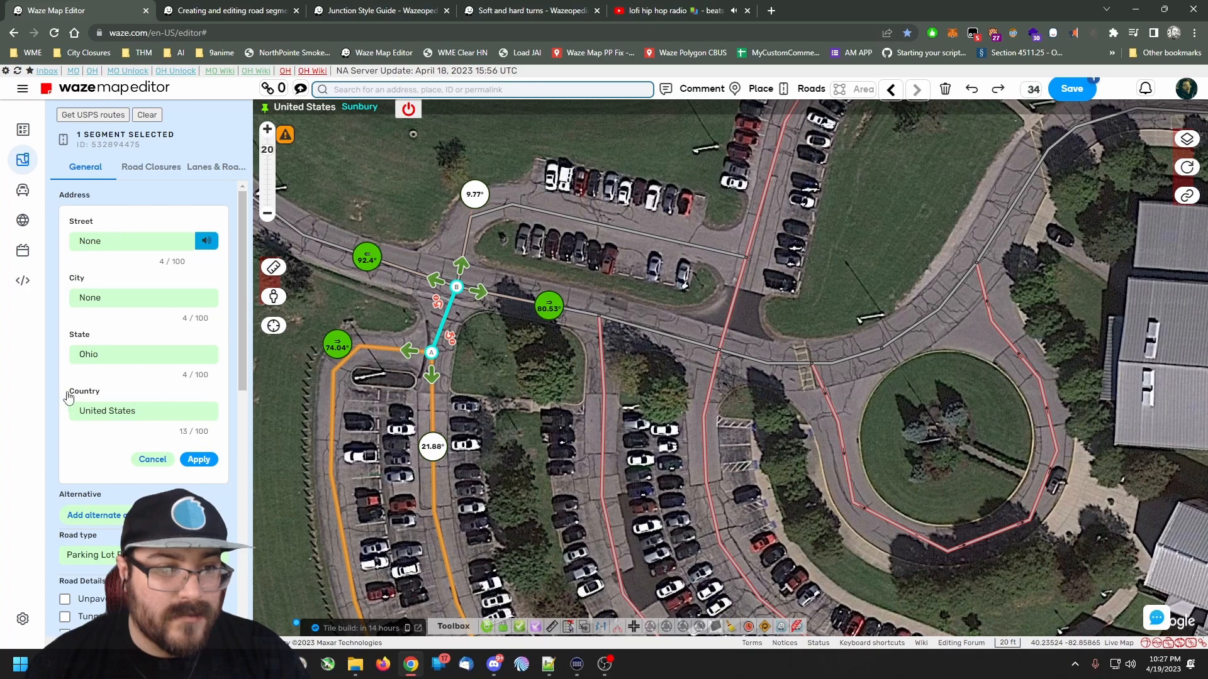
pyautogui.click(198, 459)
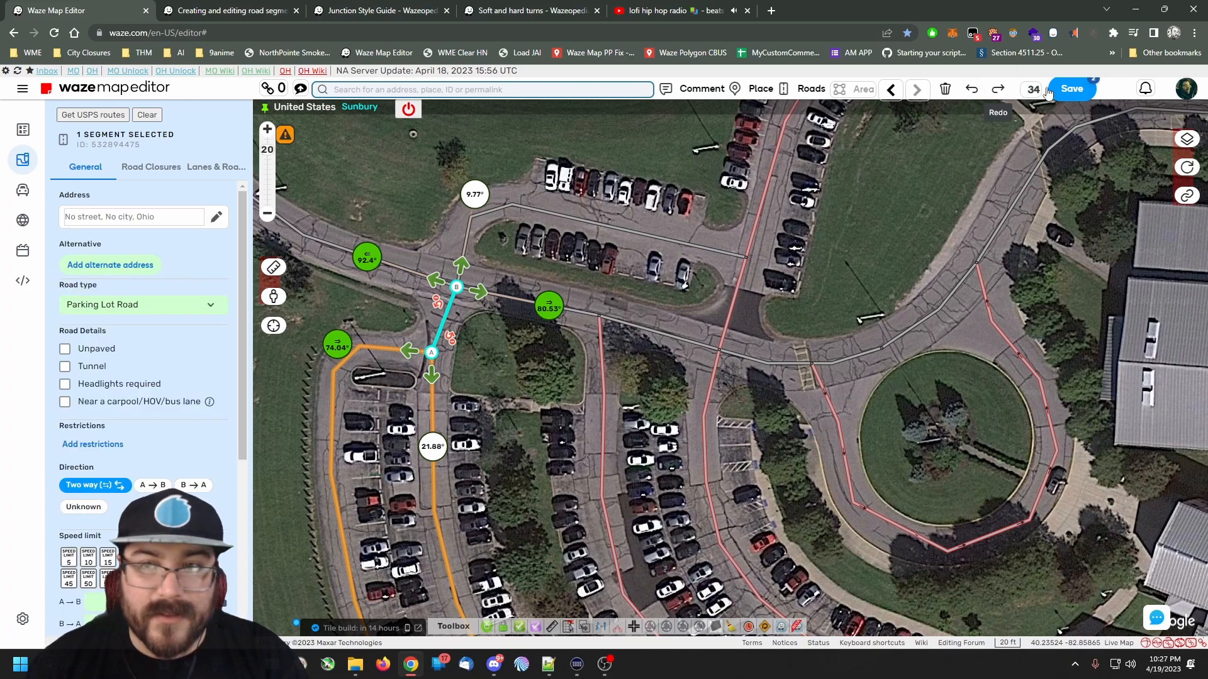
pyautogui.click(1071, 88)
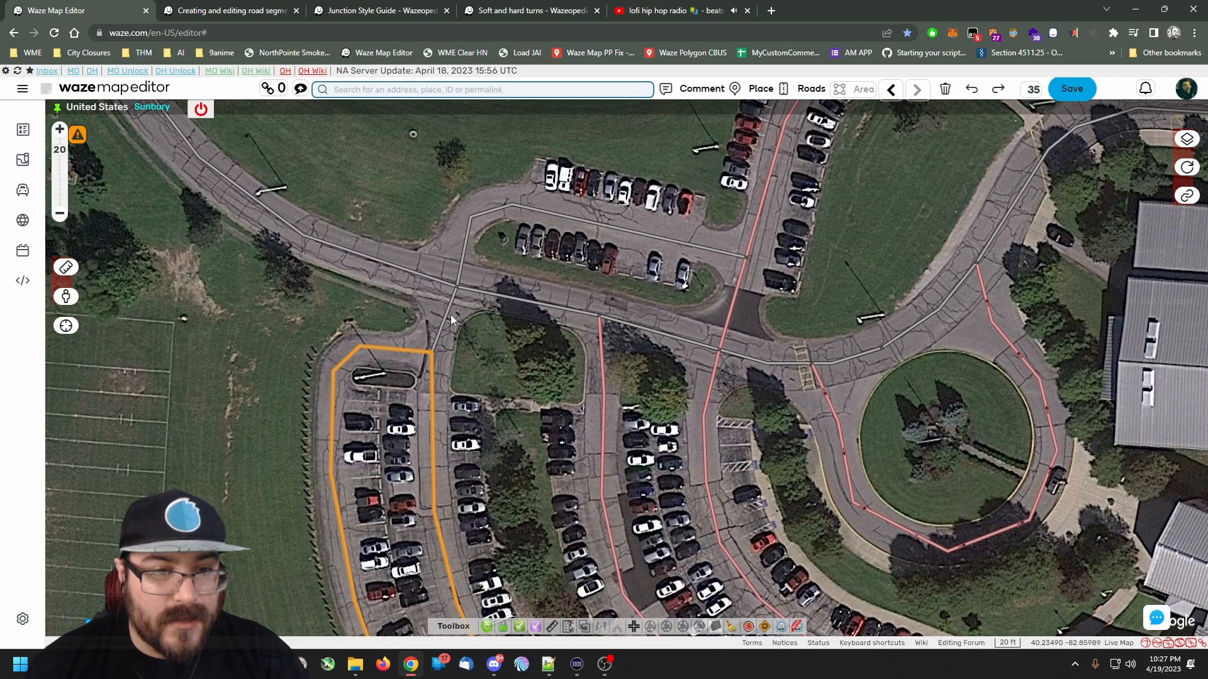
# Set the same short connector segment's city to Sunbury, apply the address, and save.
pyautogui.click(447, 319)
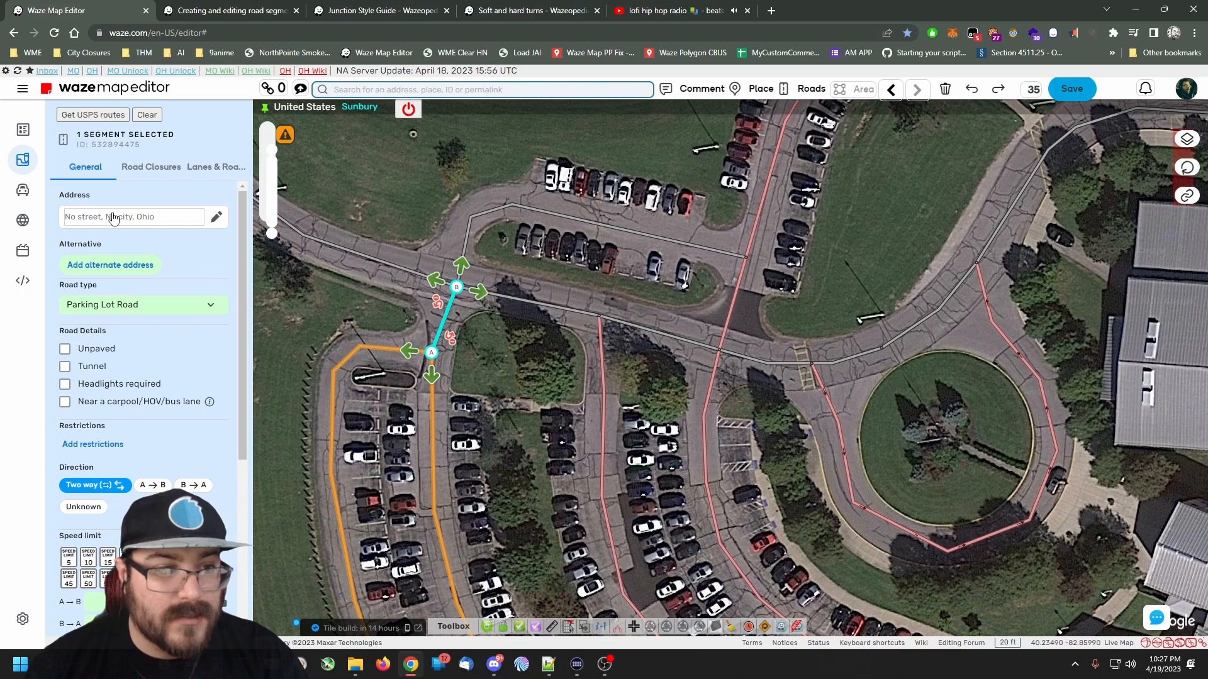
pyautogui.click(113, 217)
pyautogui.click(138, 297)
pyautogui.click(130, 377)
pyautogui.click(192, 460)
pyautogui.click(1067, 93)
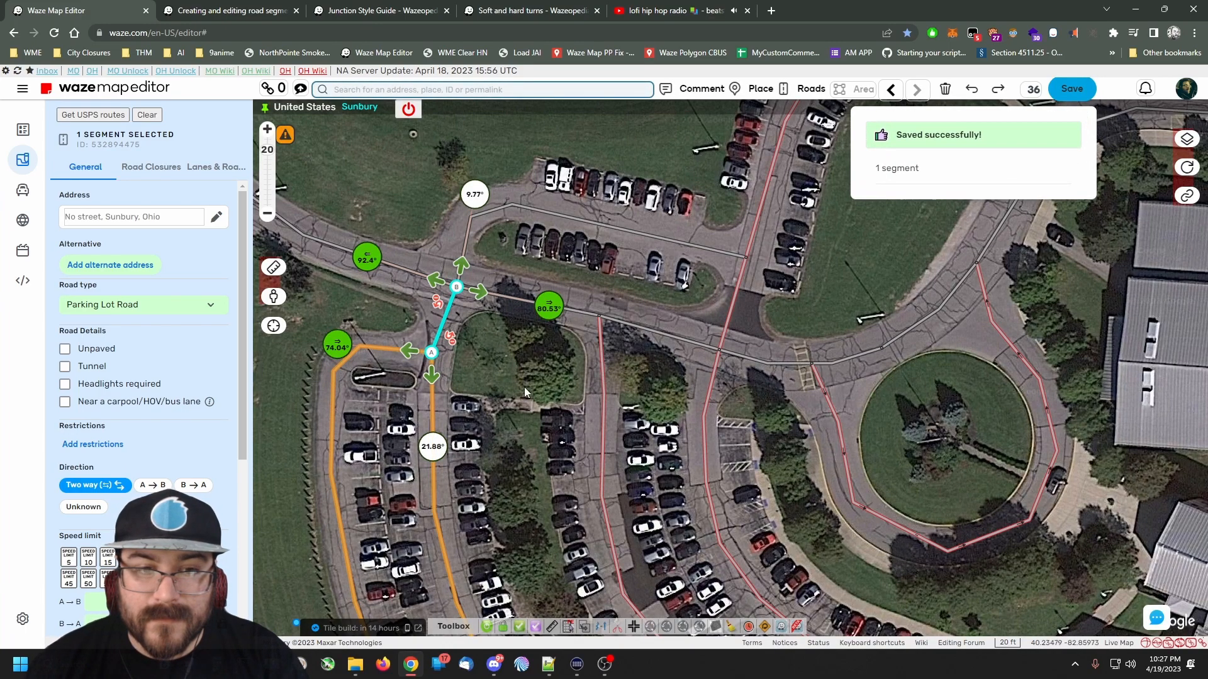
# Turn off the WME Toolbox highlight for Loops (same connection segments).
pyautogui.click(519, 447)
pyautogui.moveTo(519, 448); pyautogui.dragTo(598, 258)
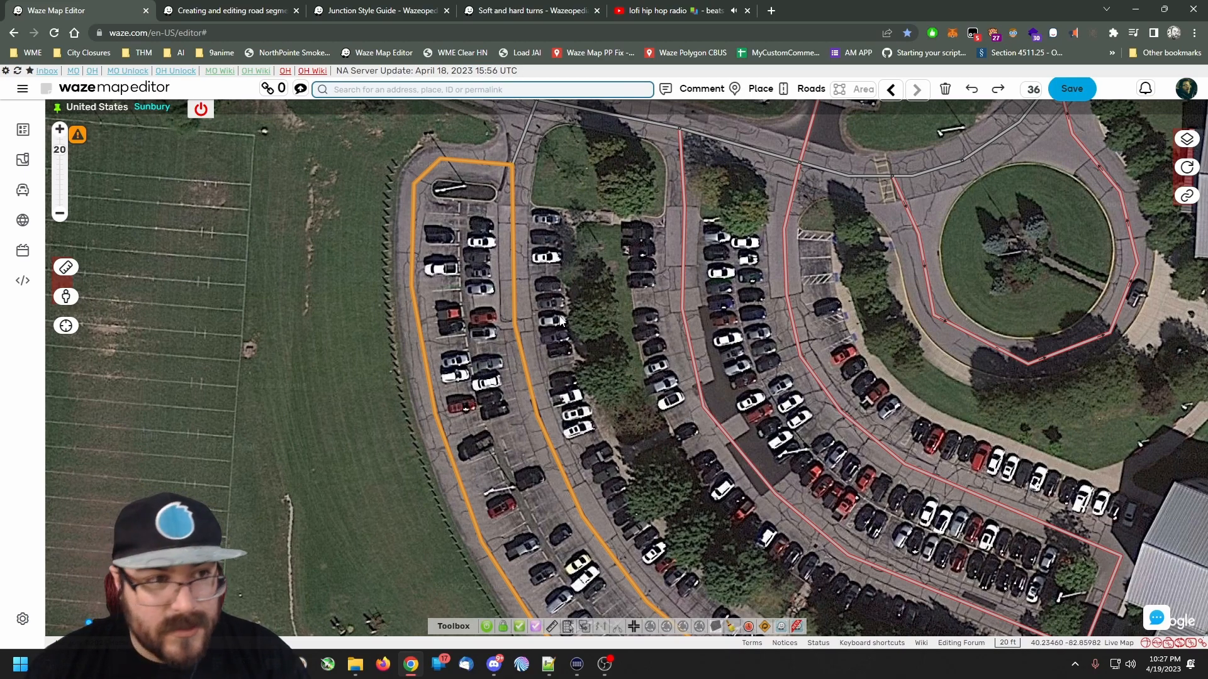
pyautogui.scroll(3, 551, 296)
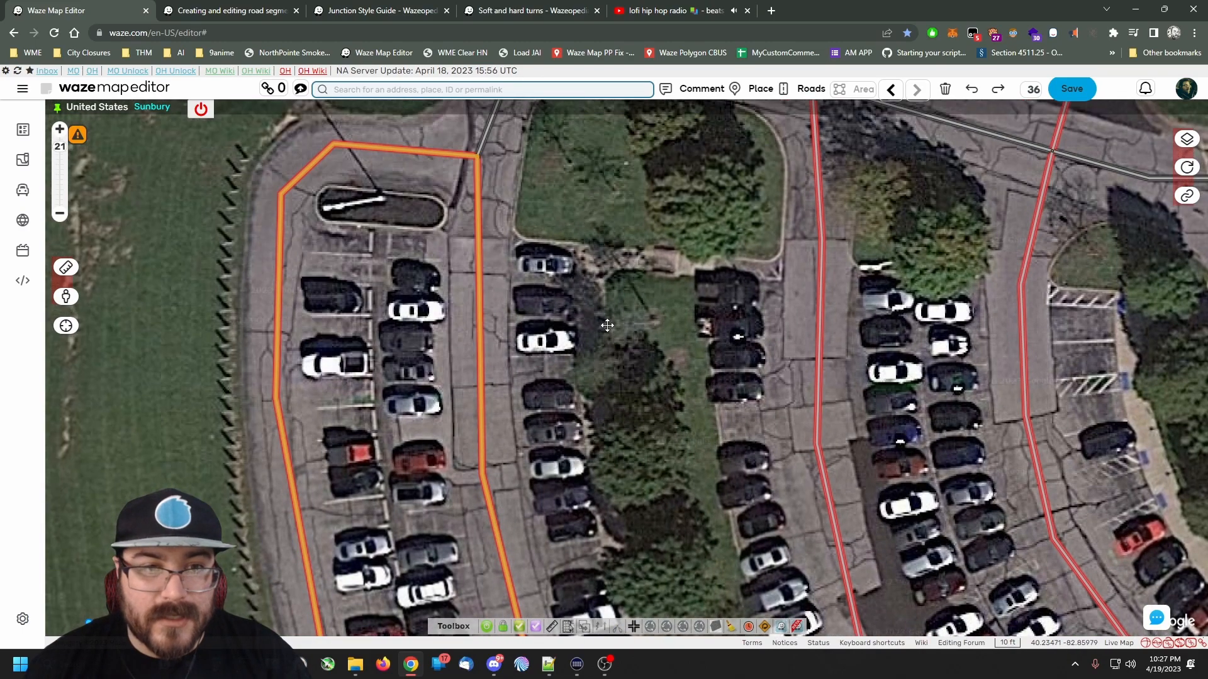
pyautogui.scroll(-1, 607, 318)
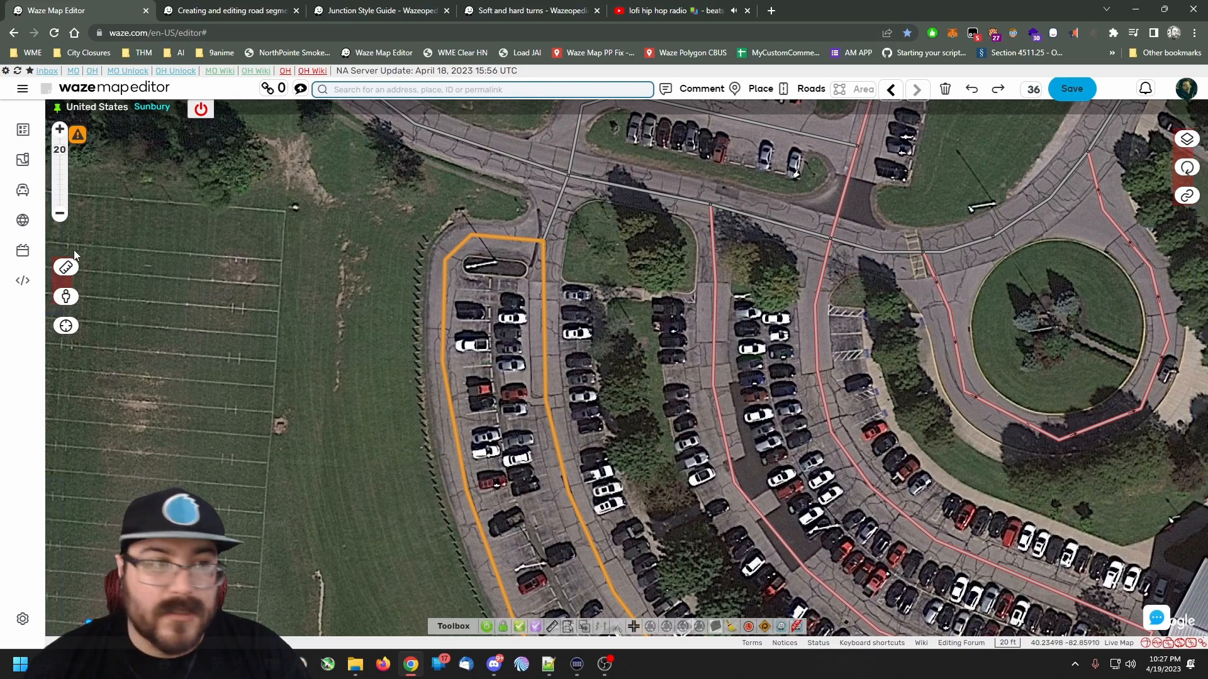
pyautogui.click(24, 278)
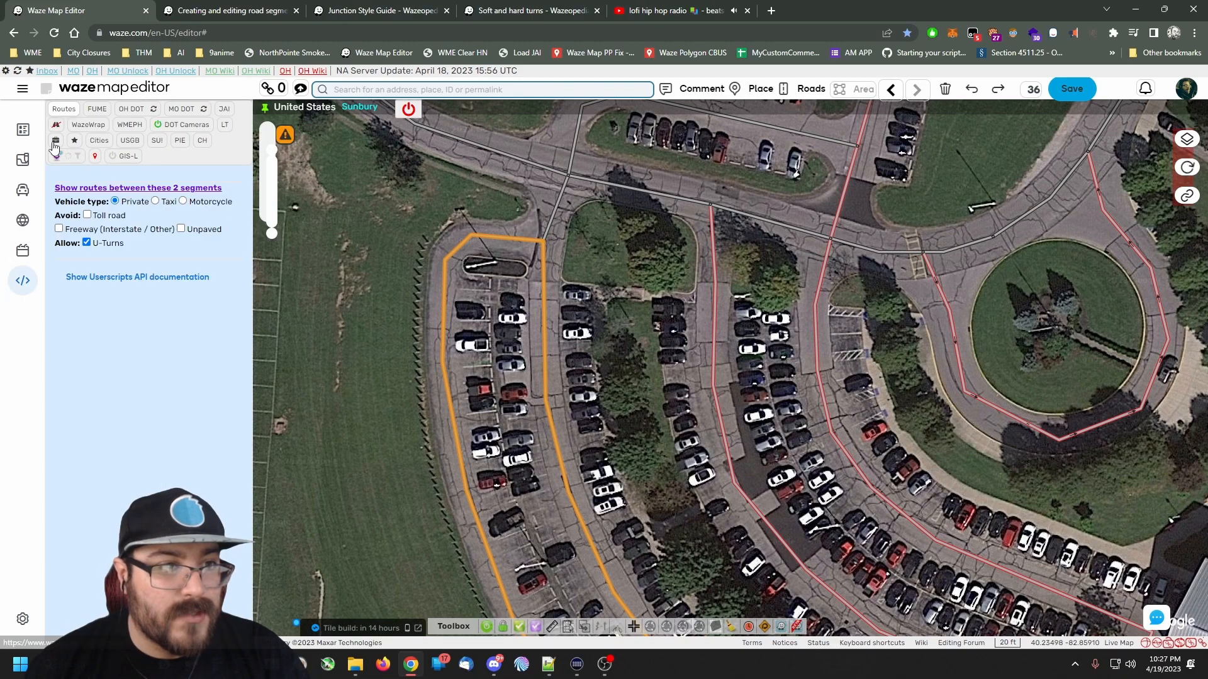
pyautogui.click(55, 142)
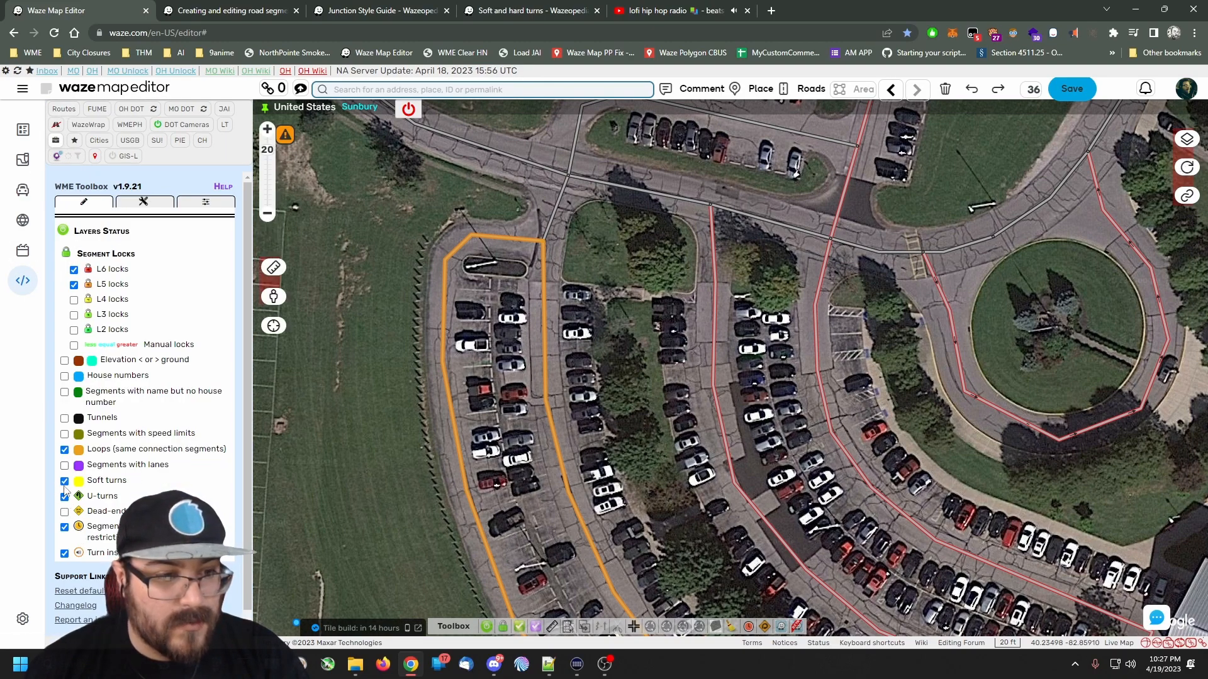
pyautogui.click(64, 450)
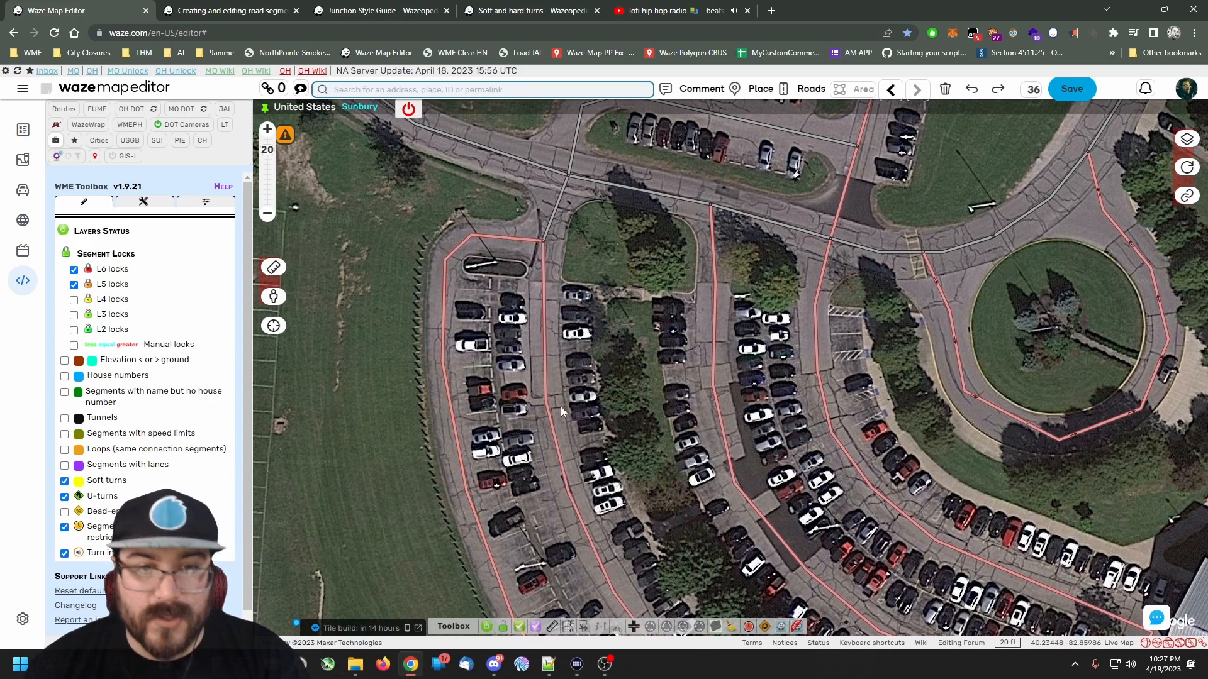
# Look over the unconfirmed parking lot roads, turn the Loops (same connection segments) highlight back on, and examine the looped lot to the north.
pyautogui.moveTo(648, 500); pyautogui.dragTo(611, 271)
pyautogui.moveTo(768, 454); pyautogui.dragTo(739, 408)
pyautogui.scroll(-1, 739, 408)
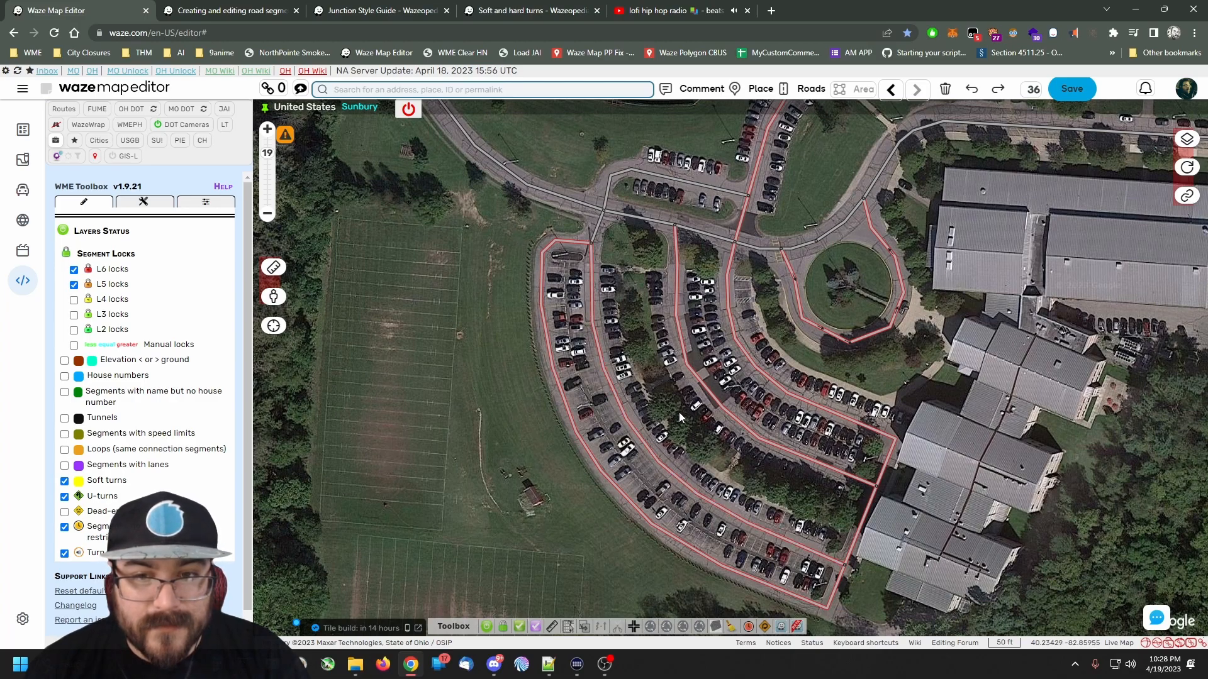
pyautogui.moveTo(679, 416); pyautogui.dragTo(586, 453)
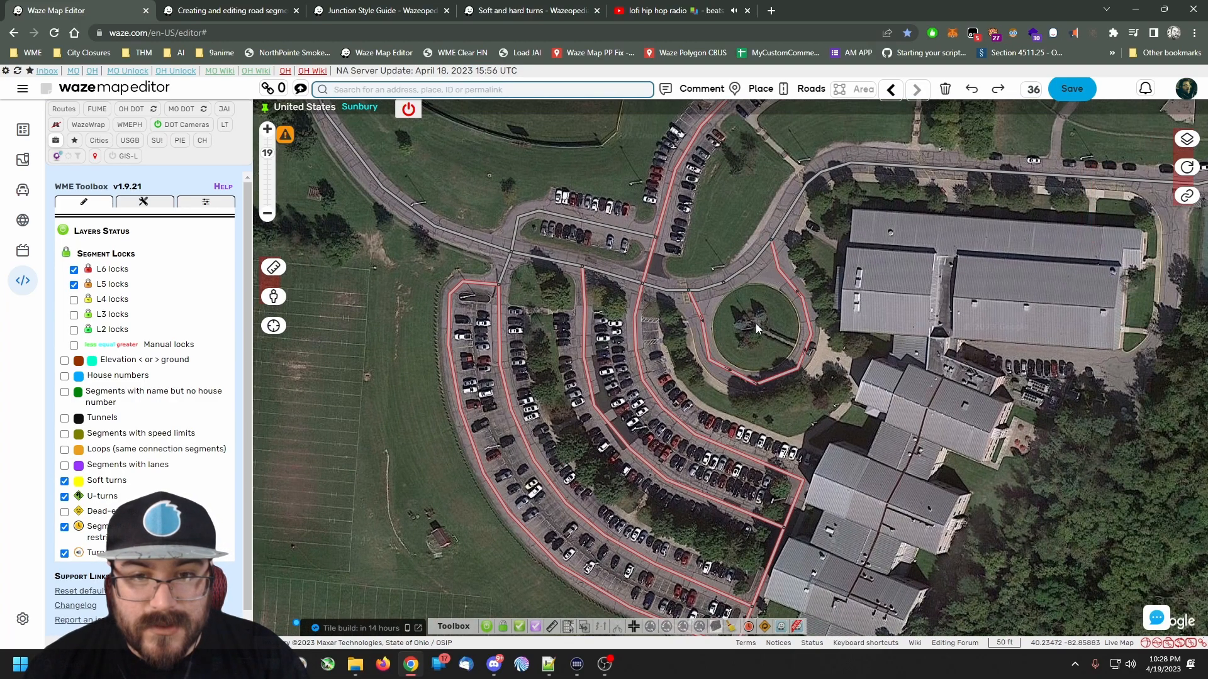
pyautogui.moveTo(756, 325); pyautogui.dragTo(747, 332)
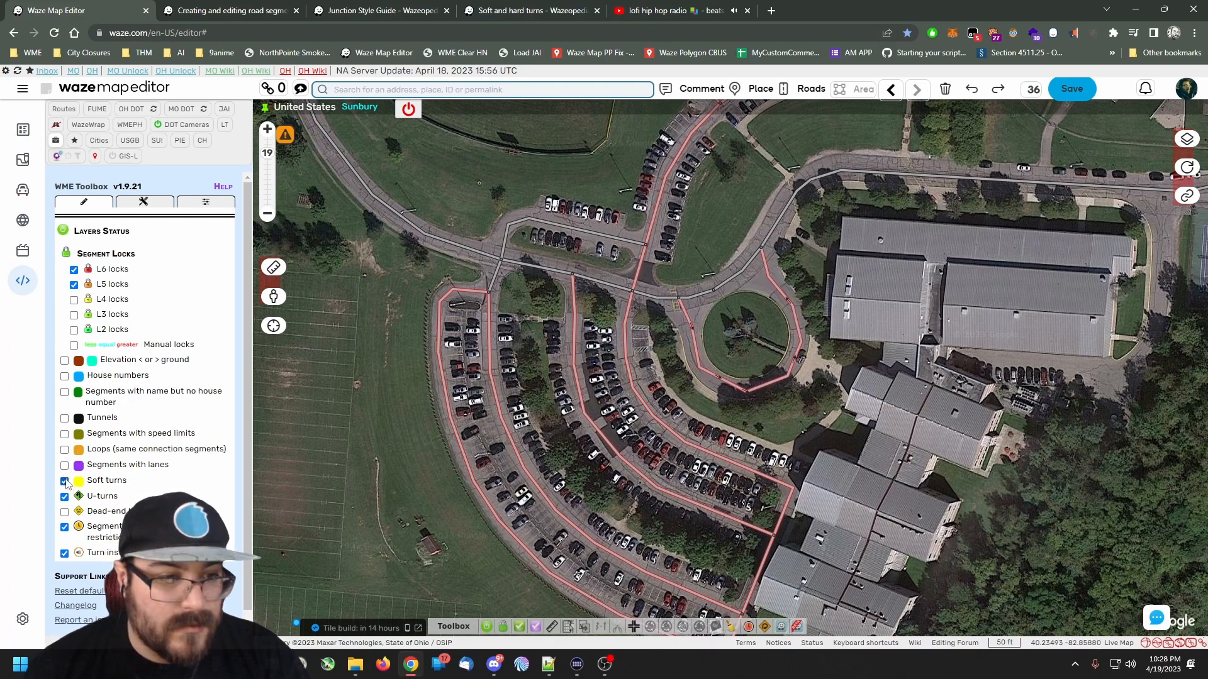
pyautogui.click(64, 449)
pyautogui.moveTo(707, 306); pyautogui.dragTo(642, 448)
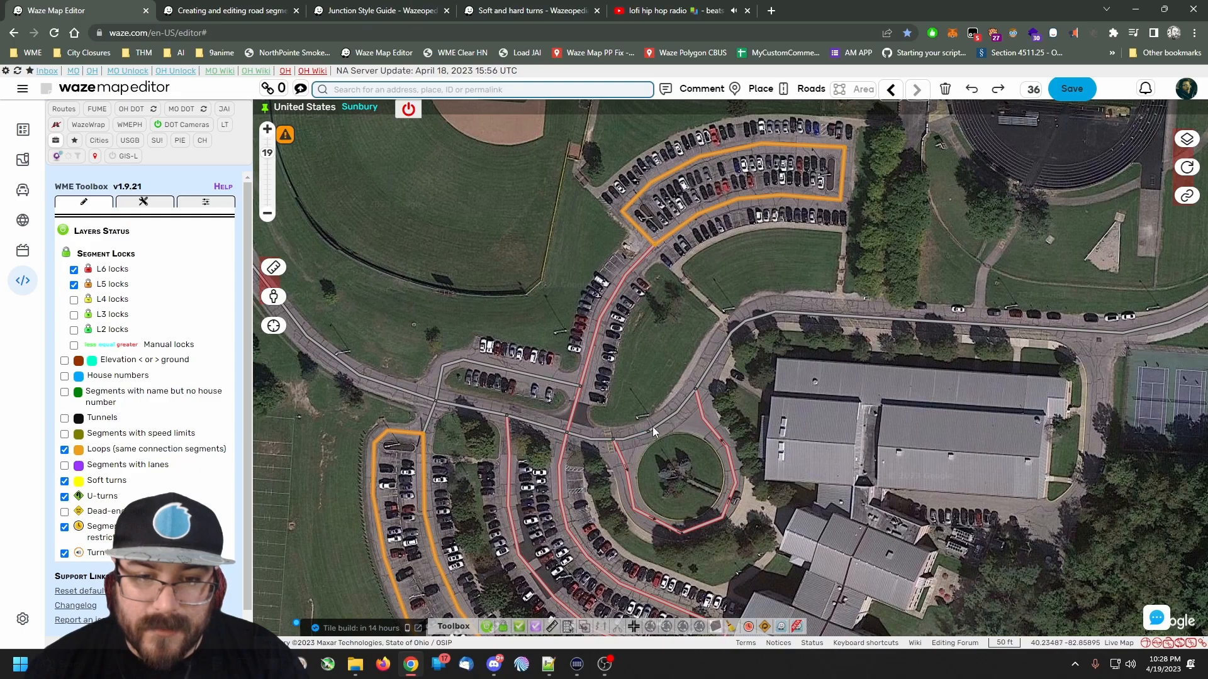
pyautogui.moveTo(766, 259); pyautogui.dragTo(725, 336)
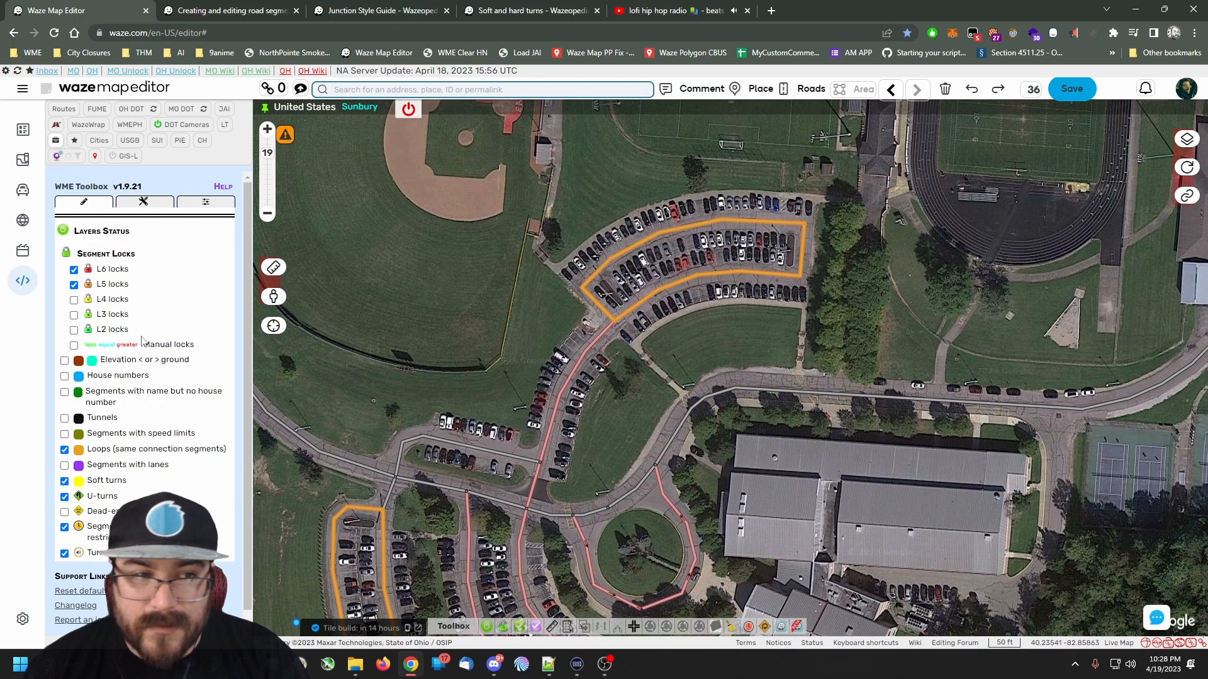
# Turn the Loops (same connection segments) highlight off and back on to compare how the looped parking lots are displayed.
pyautogui.click(65, 450)
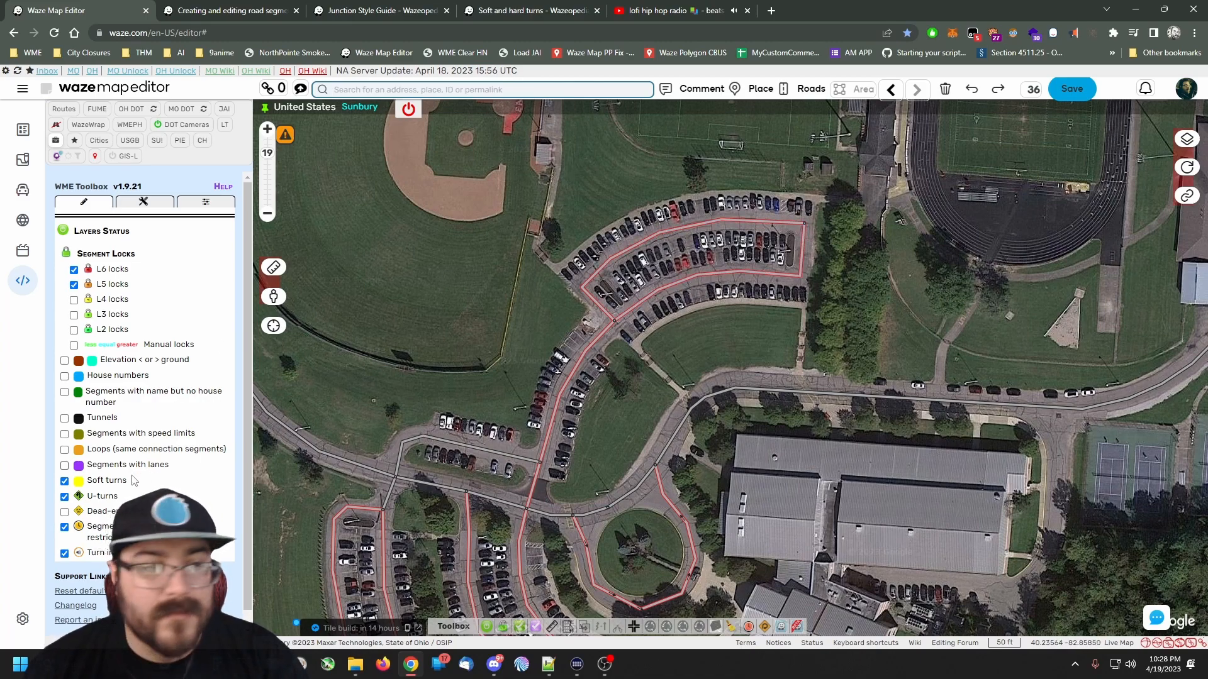
pyautogui.click(64, 450)
# Read the Junction Style Guide's rule that every loop needs three or more segments, and enlarge its YES/NO example image.
pyautogui.click(365, 10)
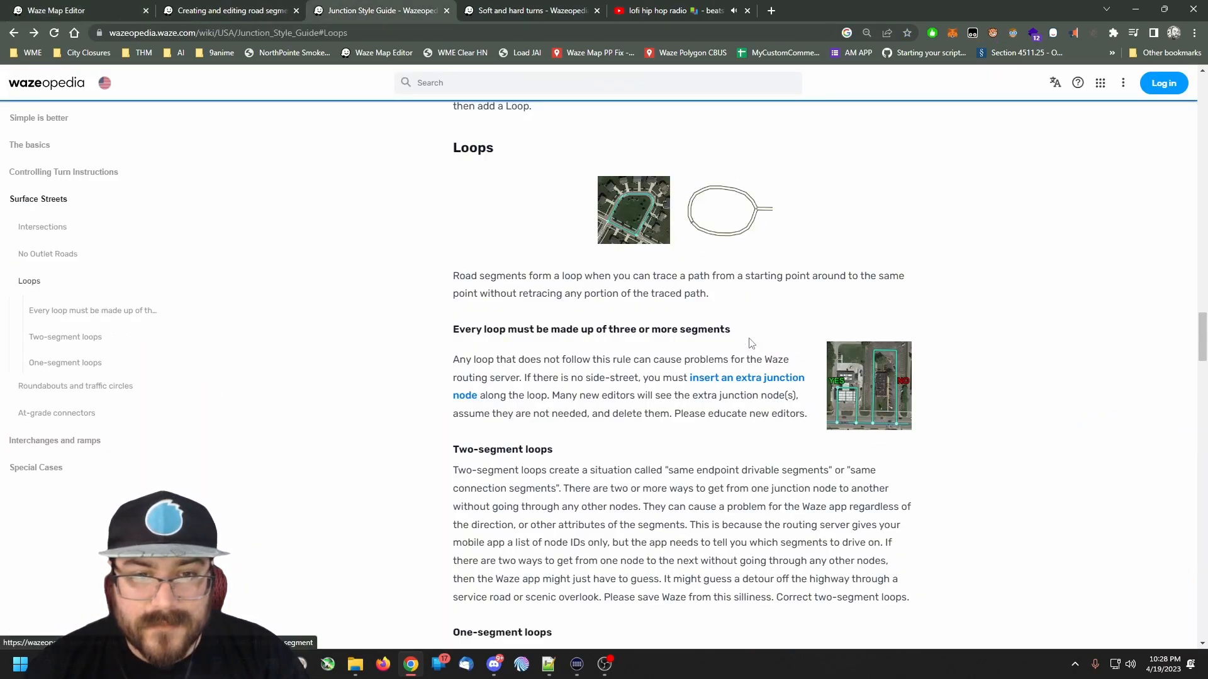
pyautogui.scroll(-1, 539, 372)
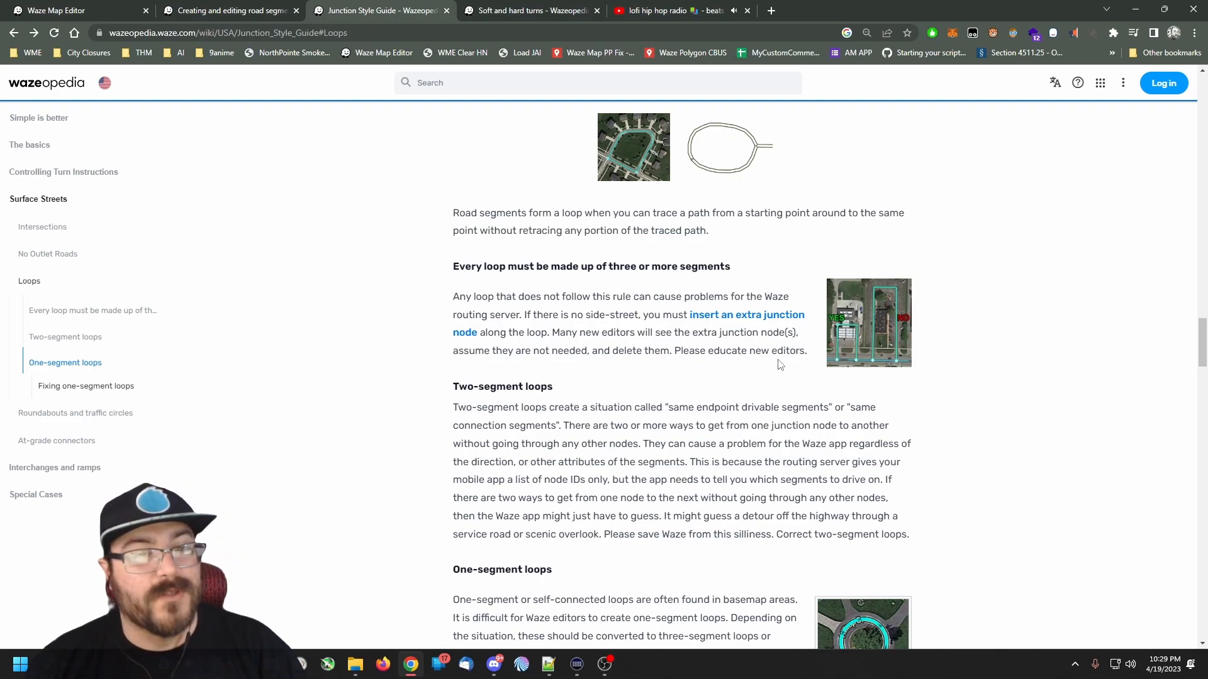
pyautogui.click(886, 335)
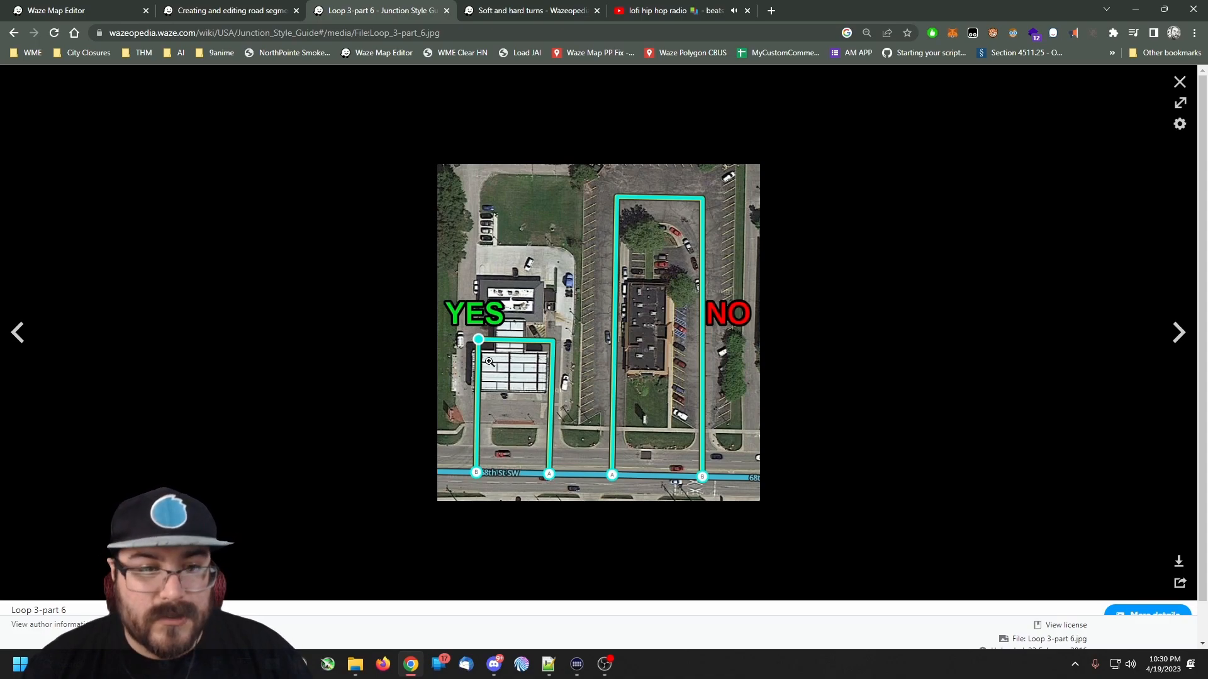
# Return to Waze Map Editor and draw a short road stub outward from the southeast corner of the southwestern parking loop.
pyautogui.click(92, 17)
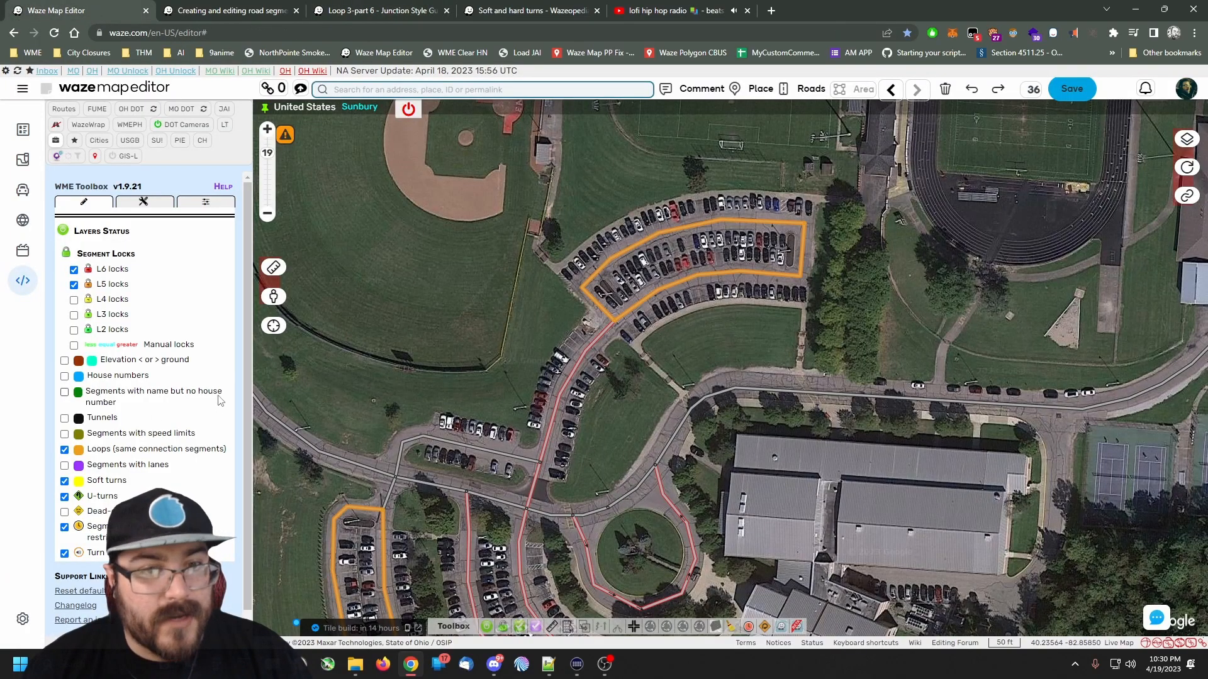
pyautogui.moveTo(488, 377); pyautogui.dragTo(620, 167)
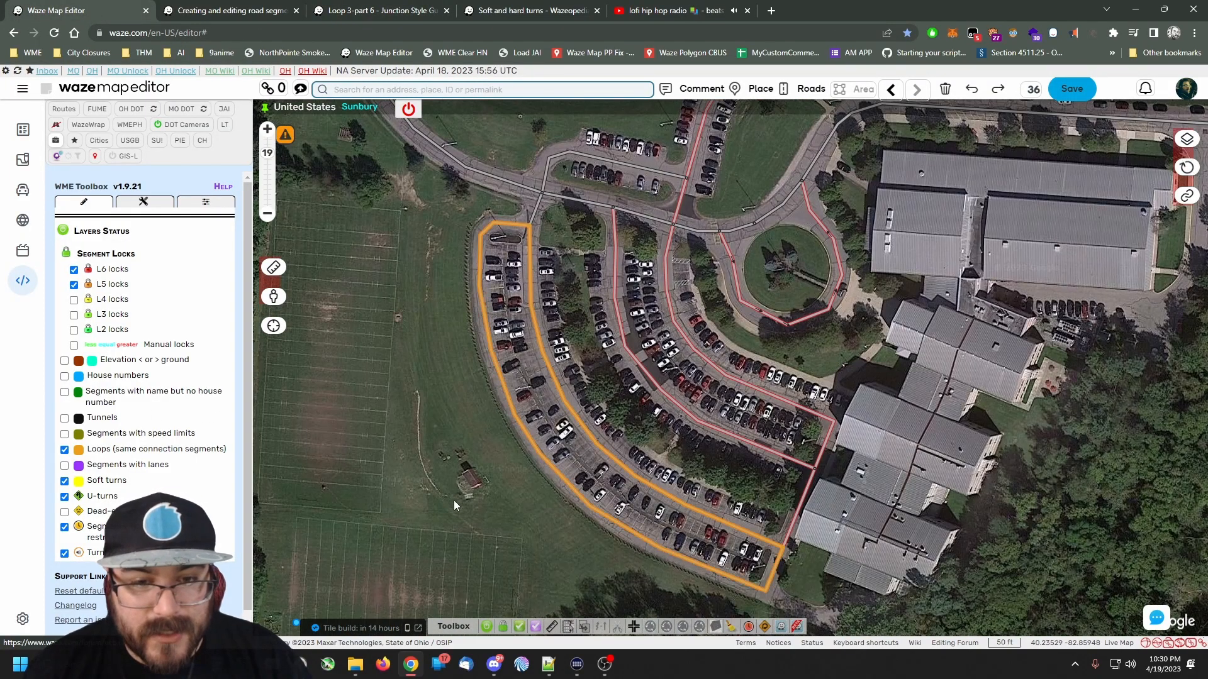
pyautogui.moveTo(470, 473); pyautogui.dragTo(429, 431)
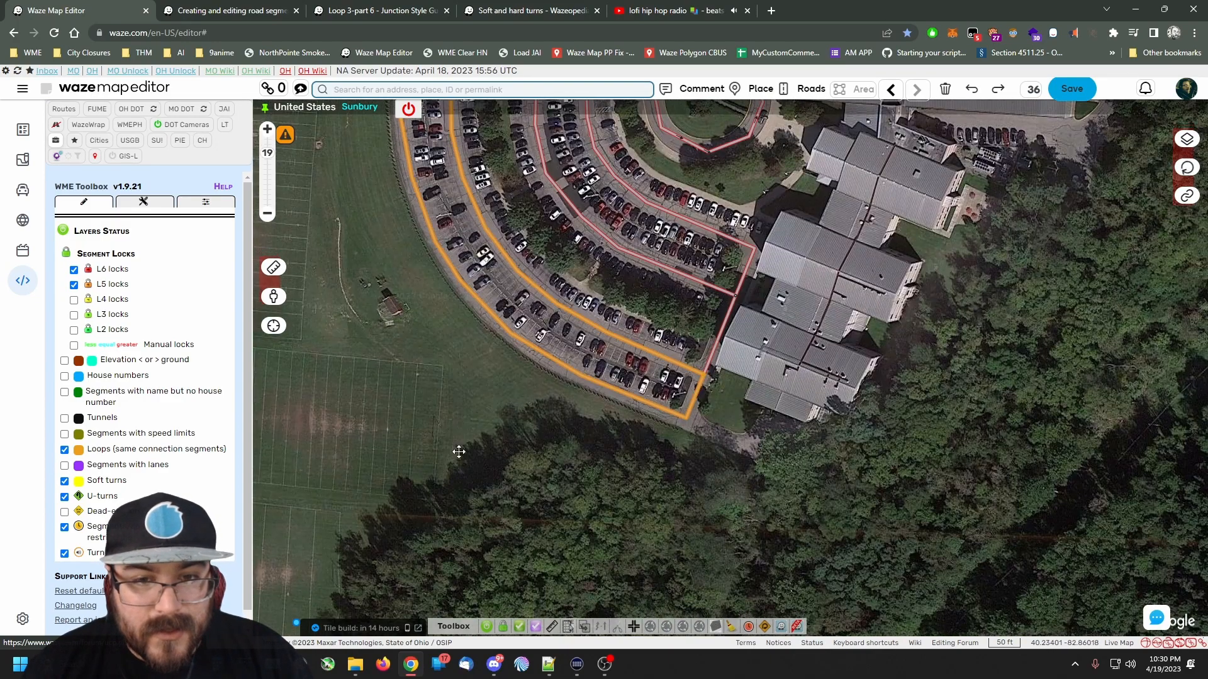
pyautogui.moveTo(678, 447); pyautogui.dragTo(623, 409)
pyautogui.scroll(2, 644, 379)
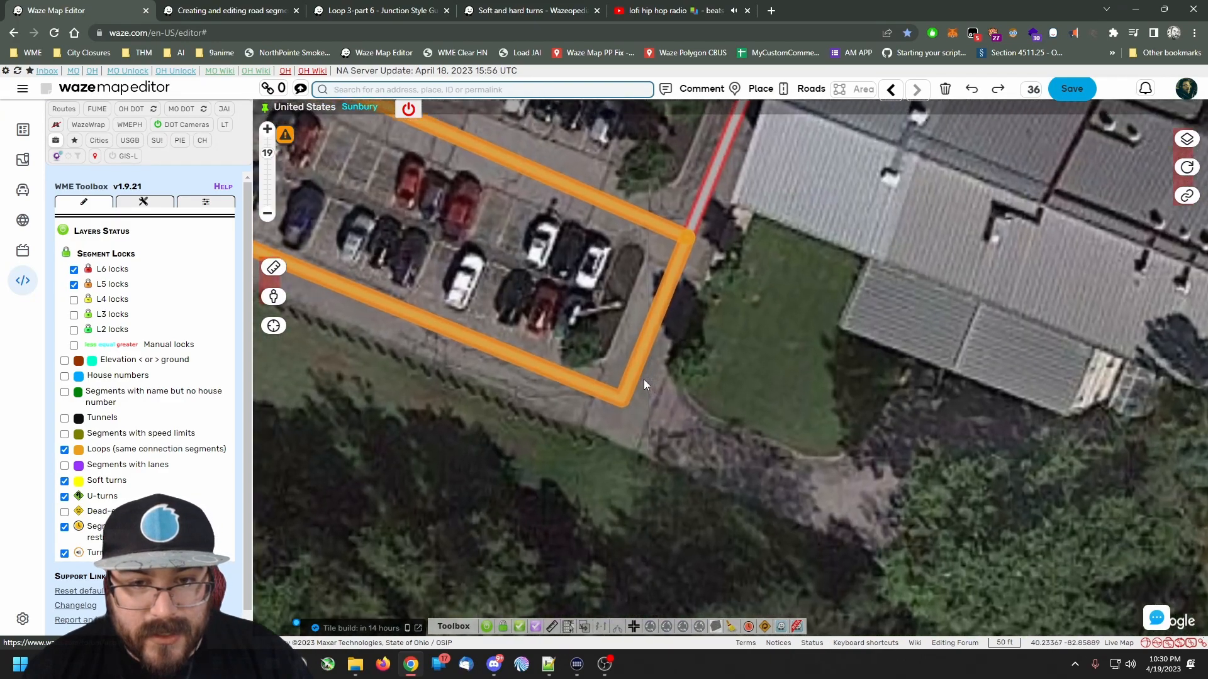
pyautogui.moveTo(780, 99)
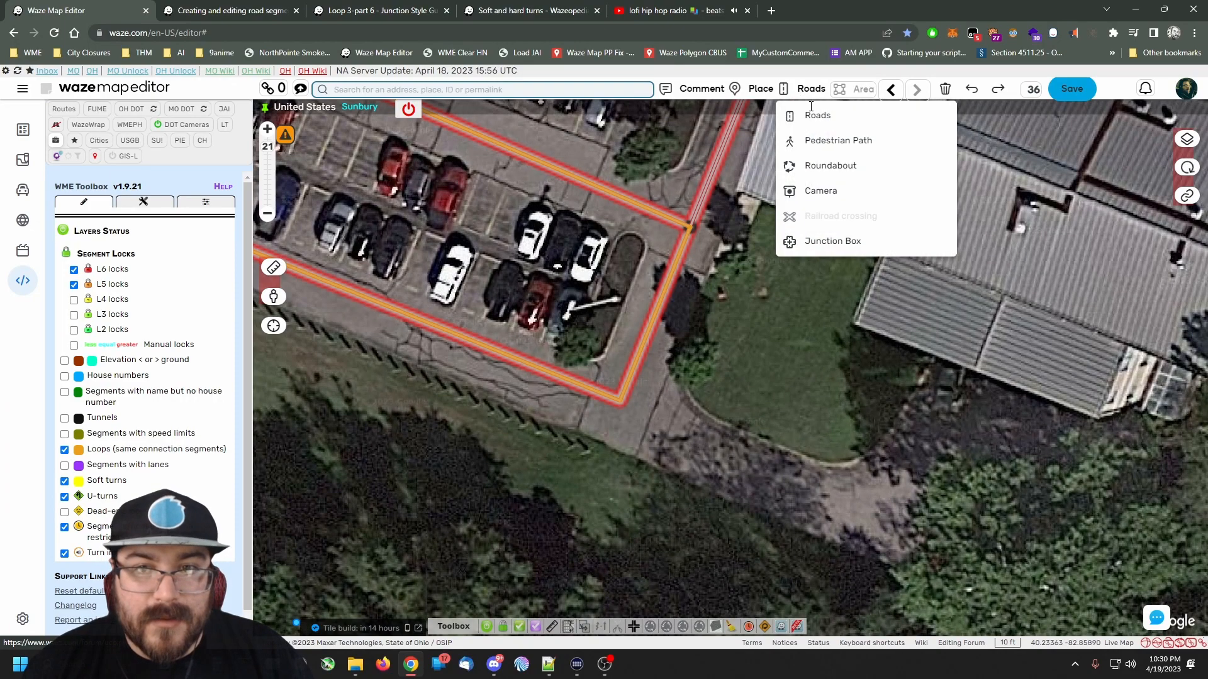
pyautogui.click(809, 117)
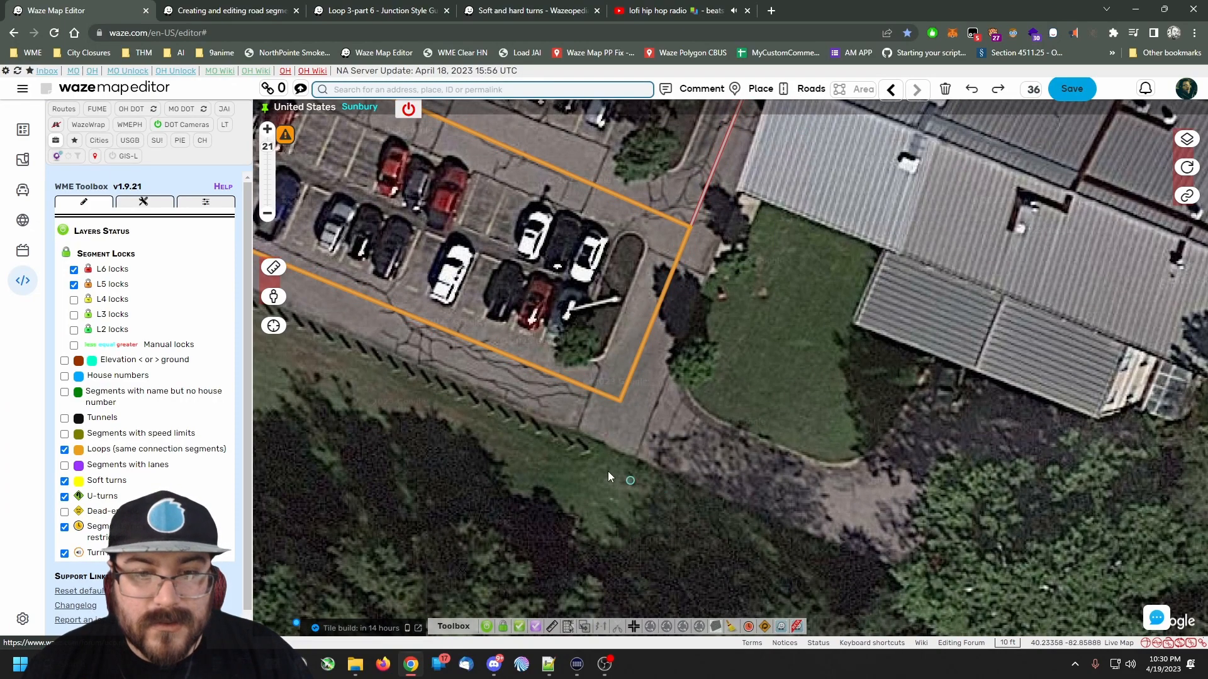
pyautogui.click(620, 402)
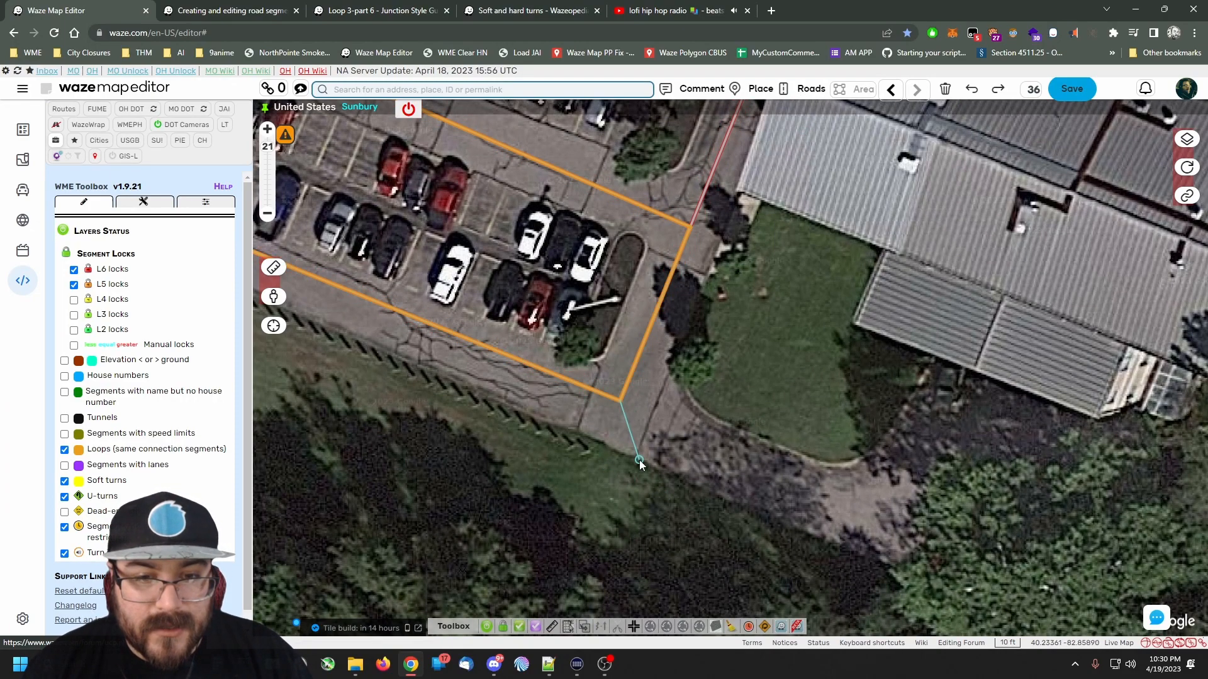
pyautogui.doubleClick(639, 459)
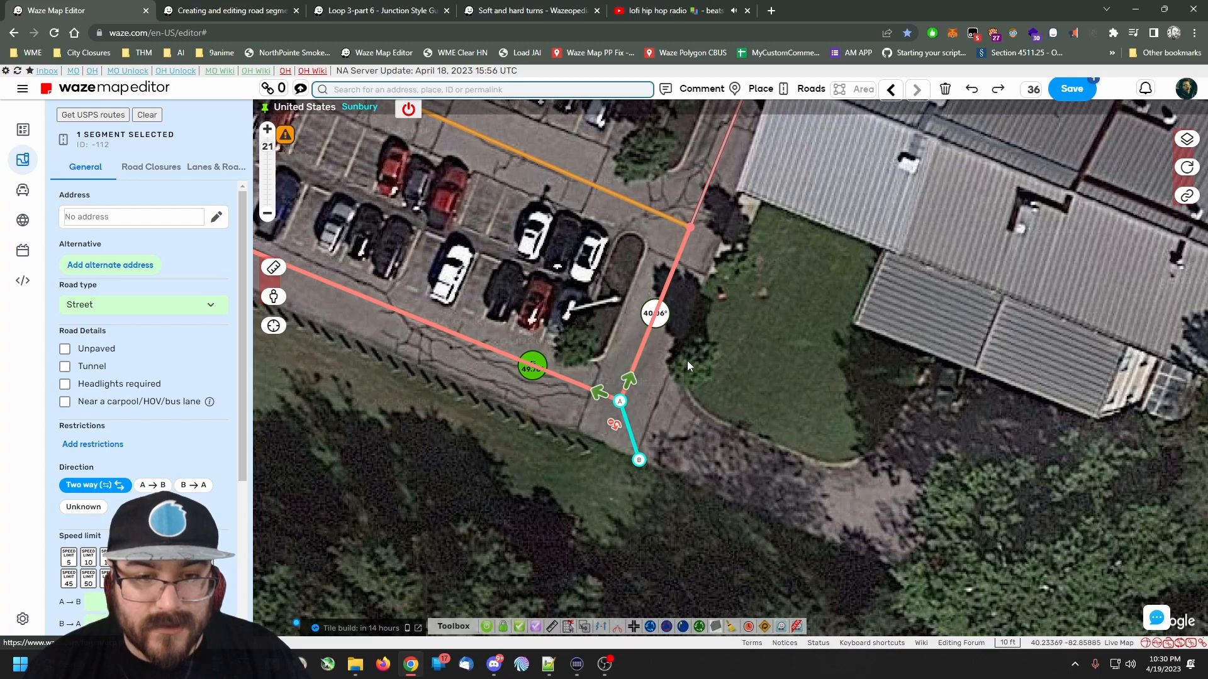
# Delete the short stub, check the junction node left at the loop's corner, and save the changes.
pyautogui.click(944, 89)
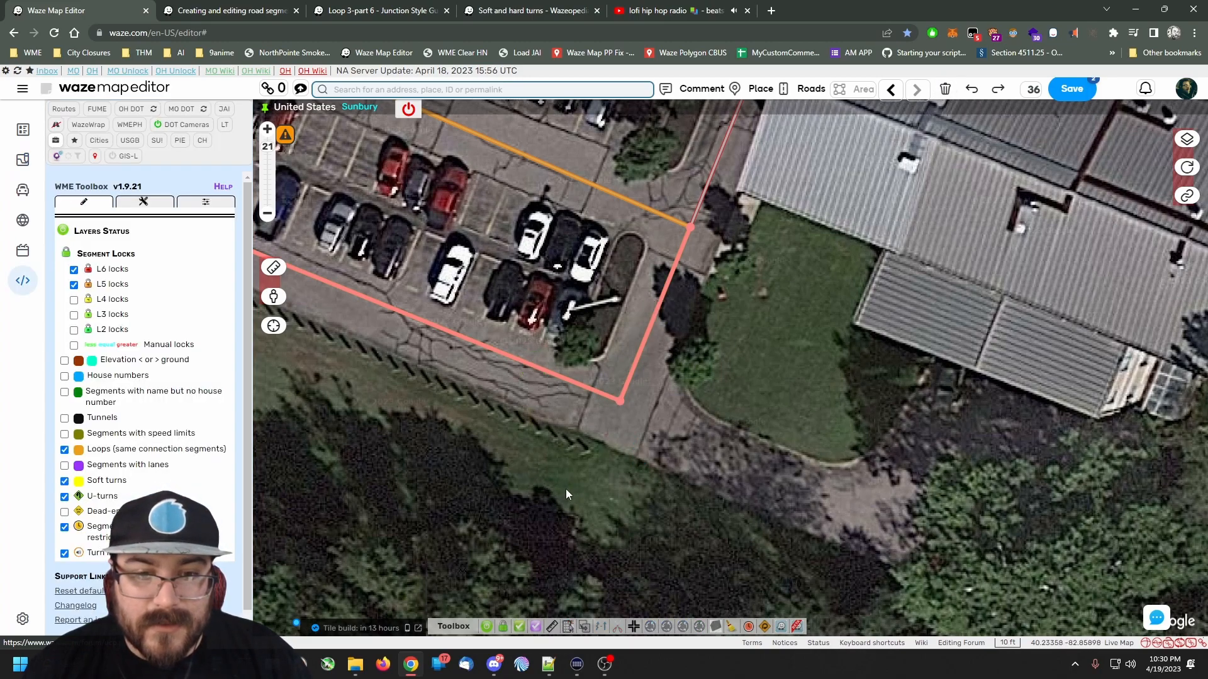
pyautogui.click(620, 400)
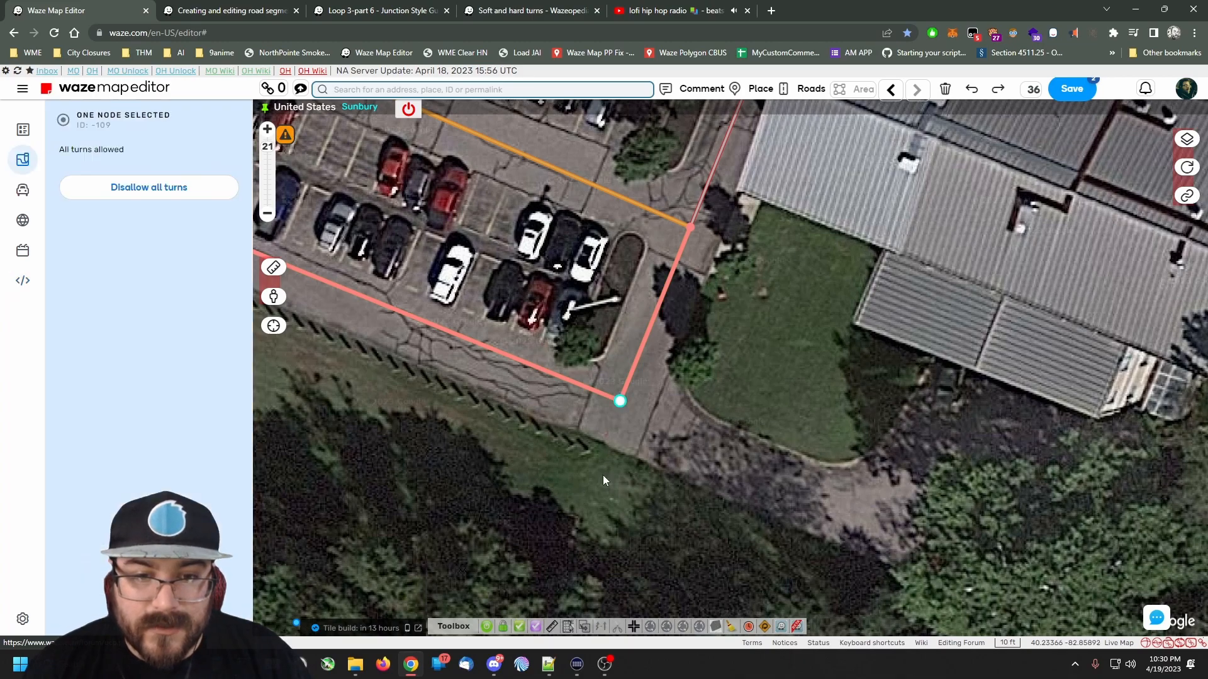
pyautogui.click(700, 406)
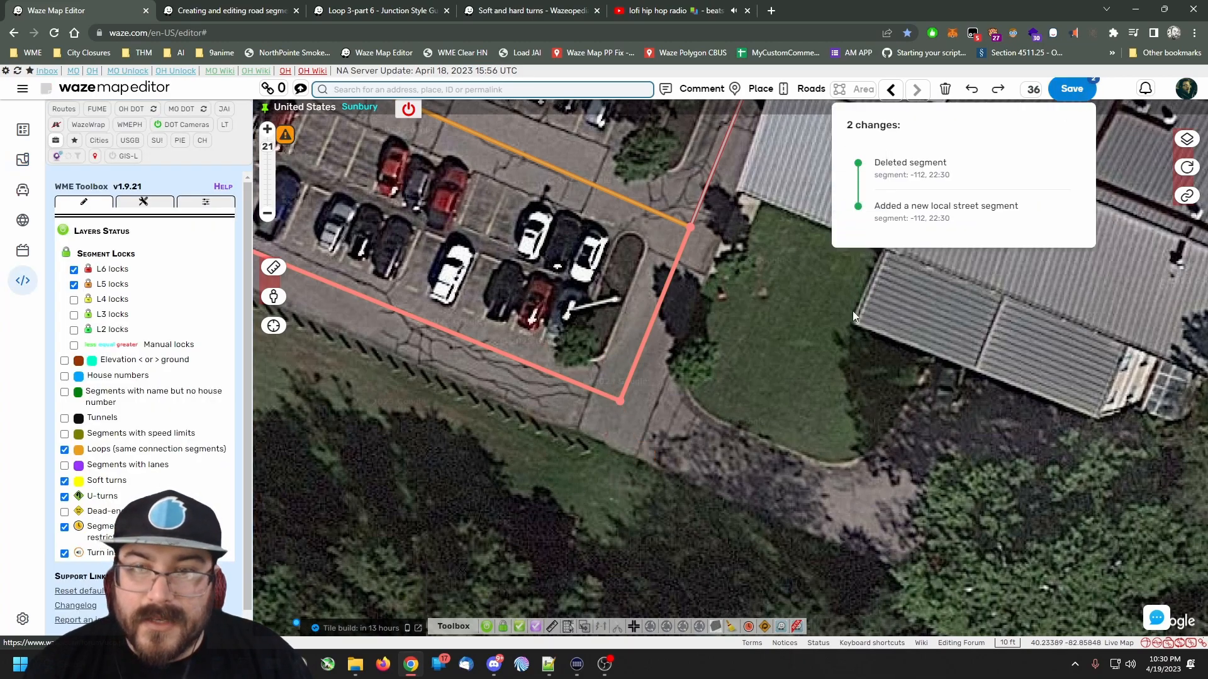
pyautogui.click(1072, 89)
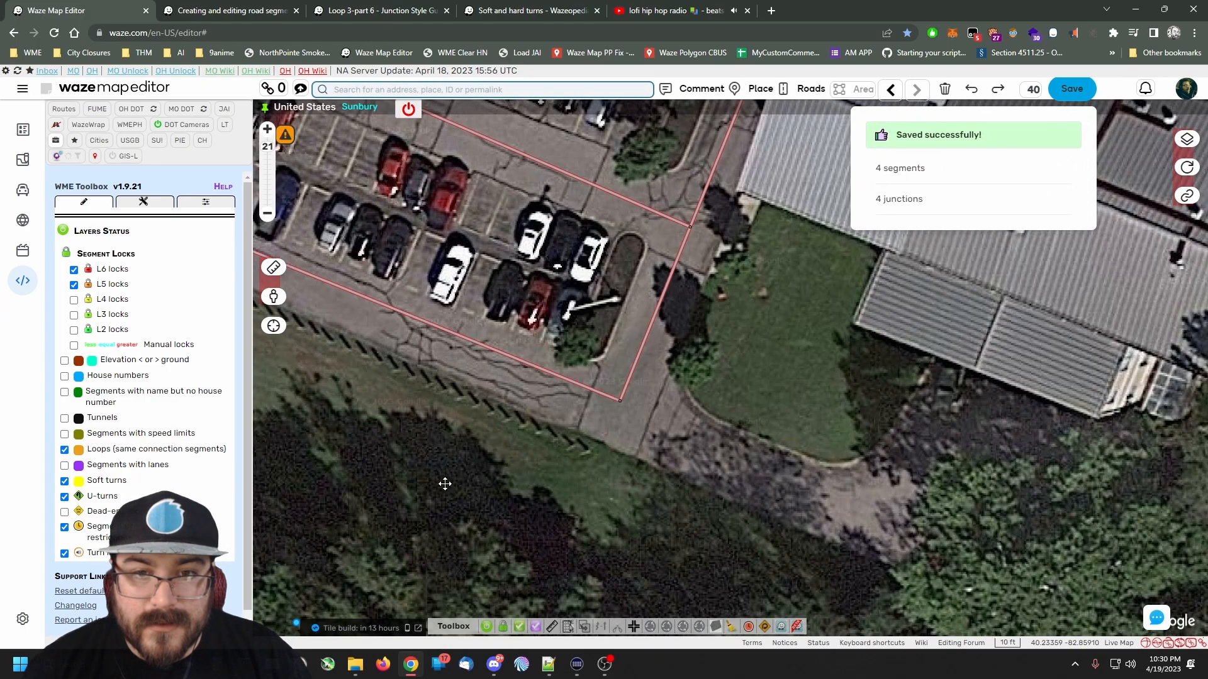
# Draw a short road stub outward from the west corner of the northern parking lot loop, and save.
pyautogui.scroll(-1, 444, 484)
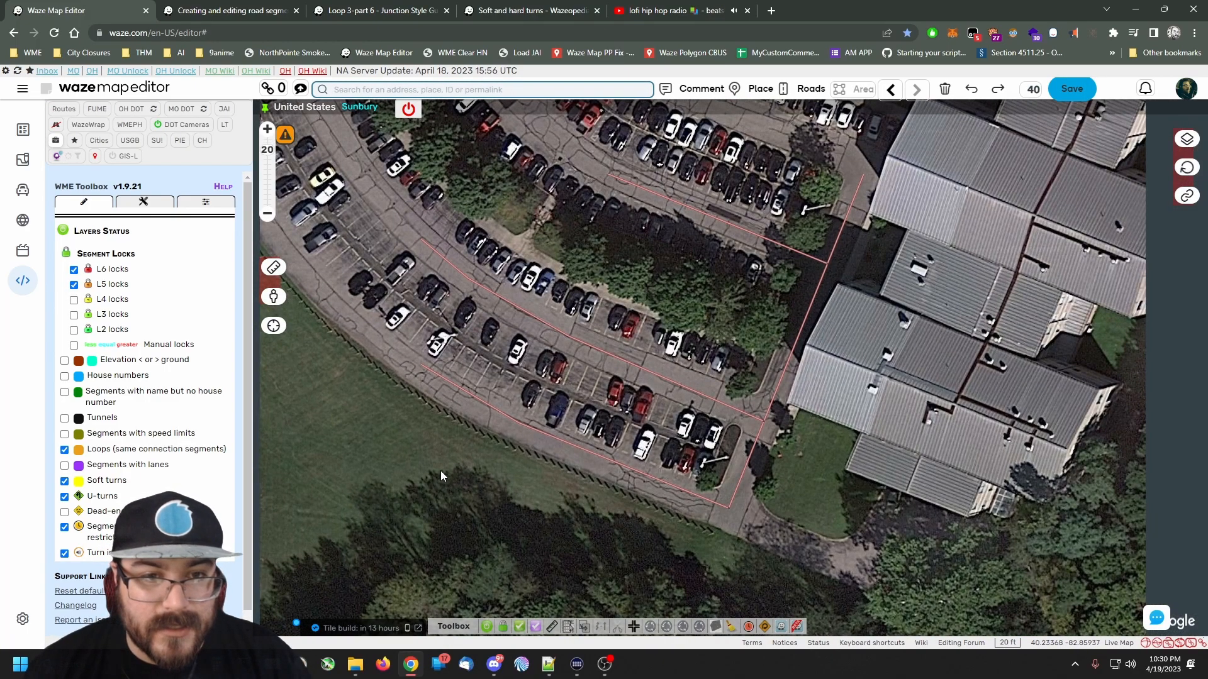
pyautogui.moveTo(440, 477); pyautogui.dragTo(554, 584)
pyautogui.moveTo(522, 375); pyautogui.dragTo(595, 463)
pyautogui.scroll(-1, 595, 462)
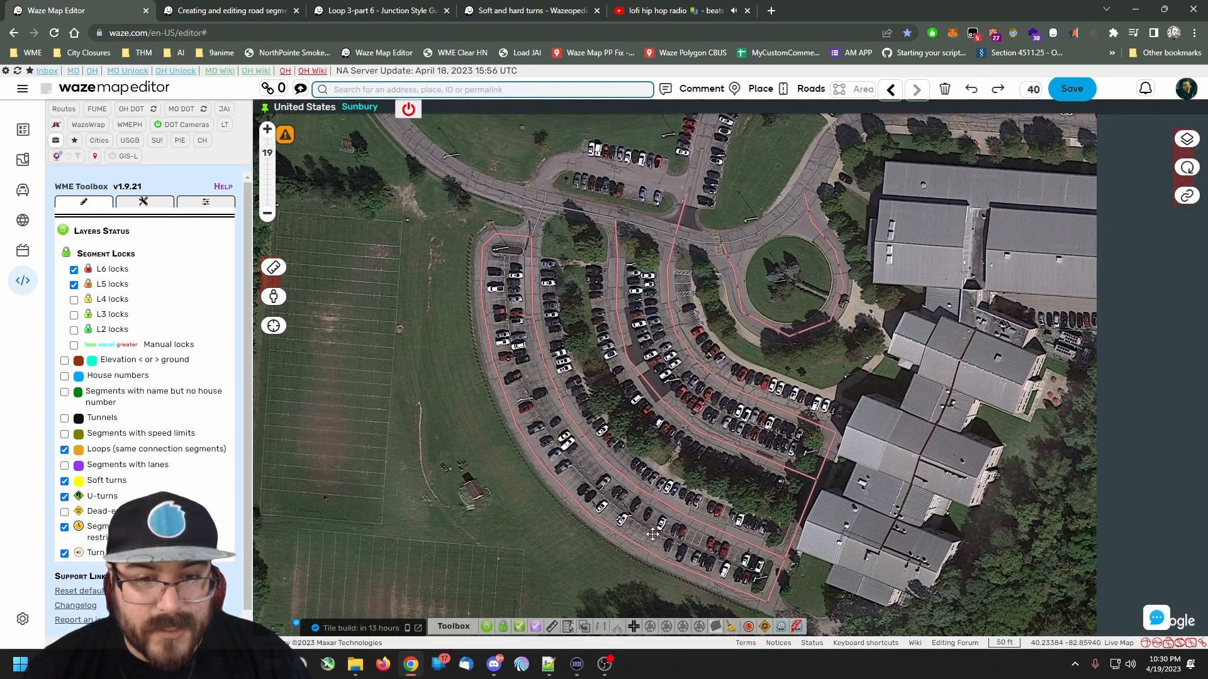
pyautogui.moveTo(653, 544); pyautogui.dragTo(587, 474)
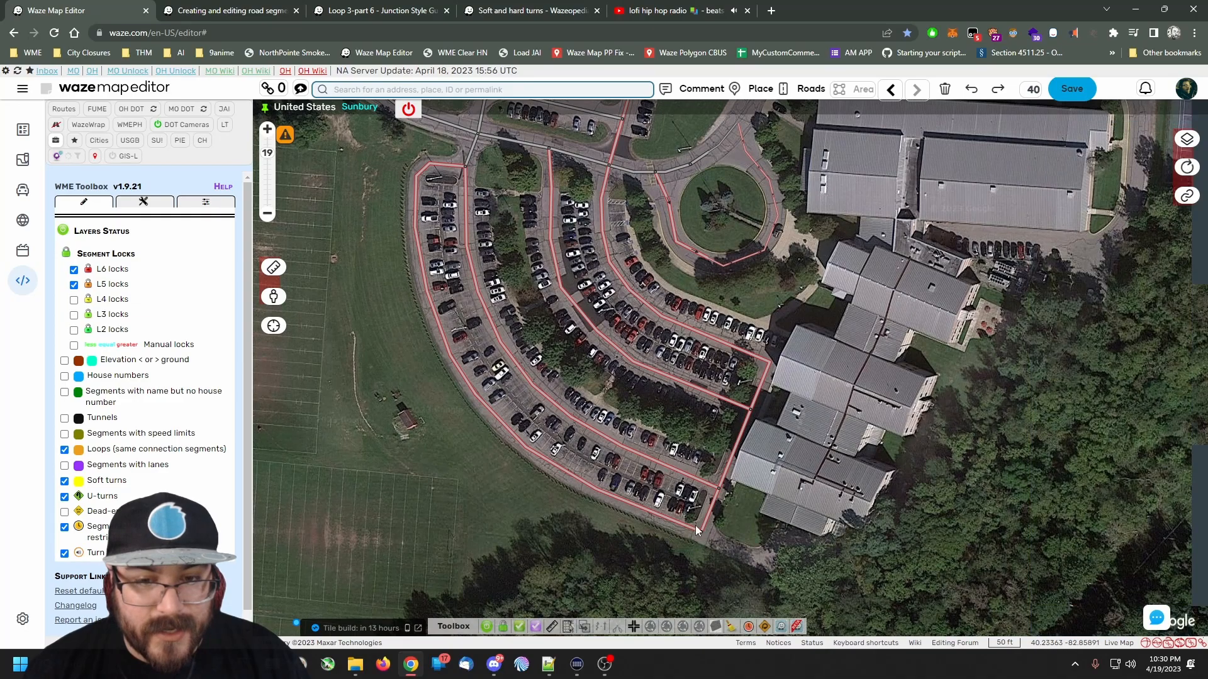
pyautogui.moveTo(654, 213); pyautogui.dragTo(629, 447)
pyautogui.moveTo(770, 194); pyautogui.dragTo(594, 448)
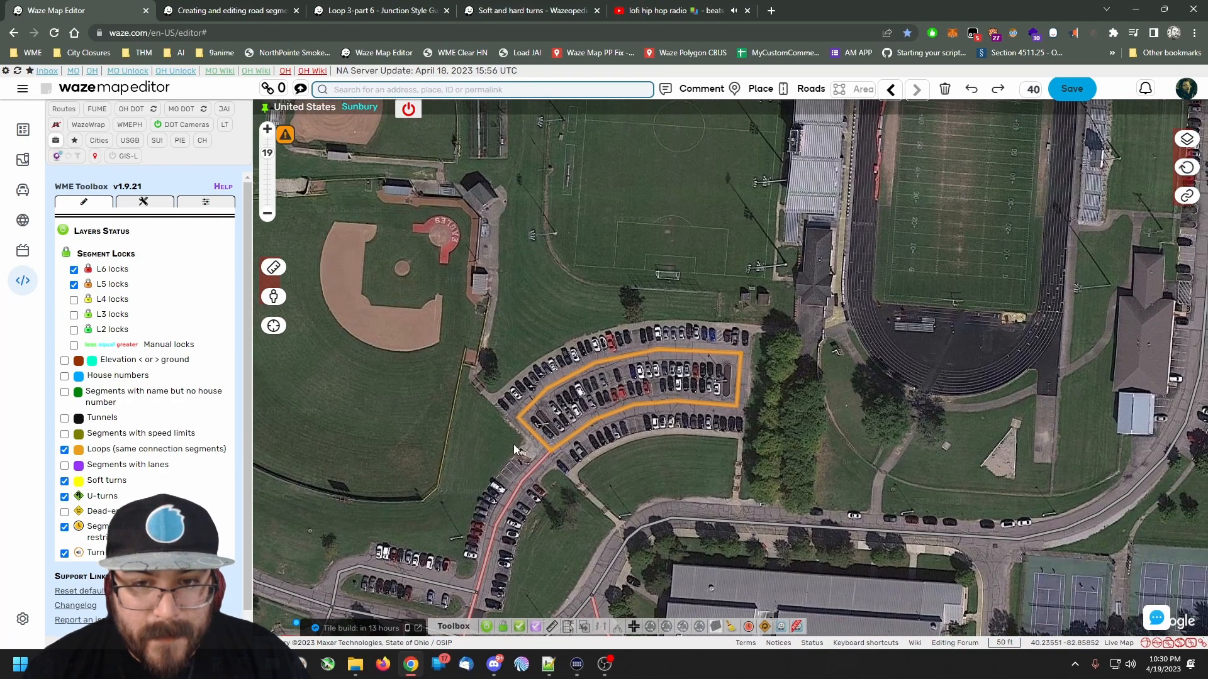
pyautogui.scroll(1, 518, 431)
pyautogui.moveTo(831, 479); pyautogui.dragTo(706, 535)
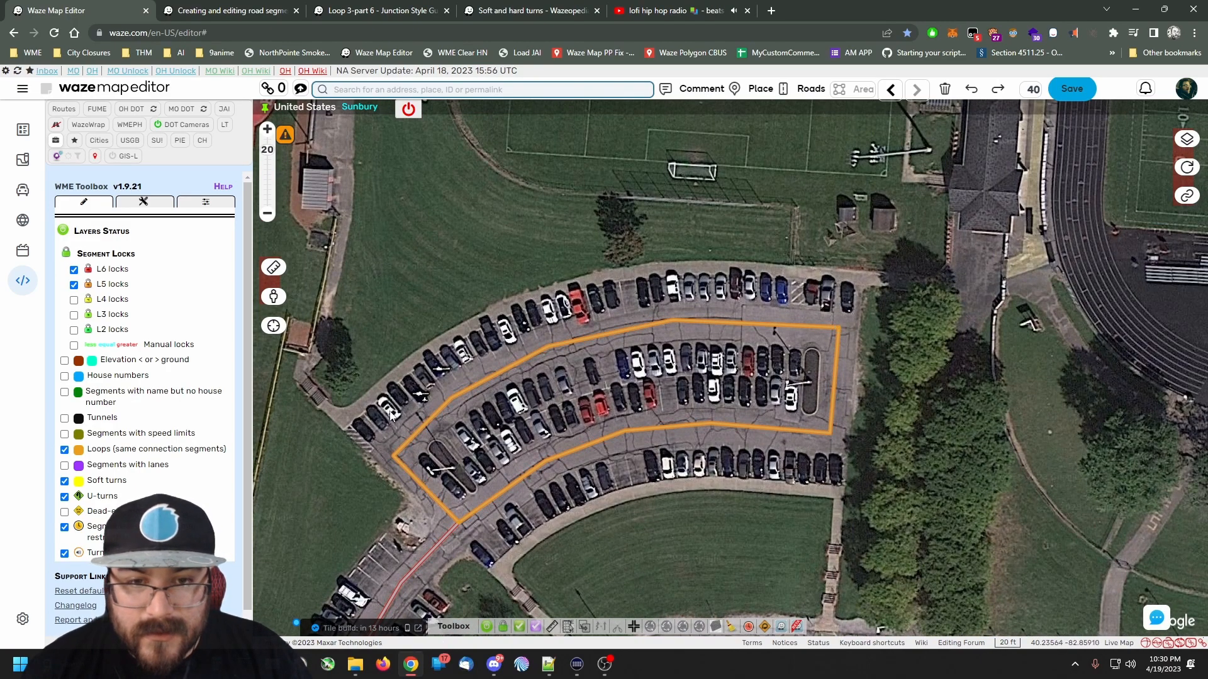
pyautogui.moveTo(784, 88)
pyautogui.click(809, 114)
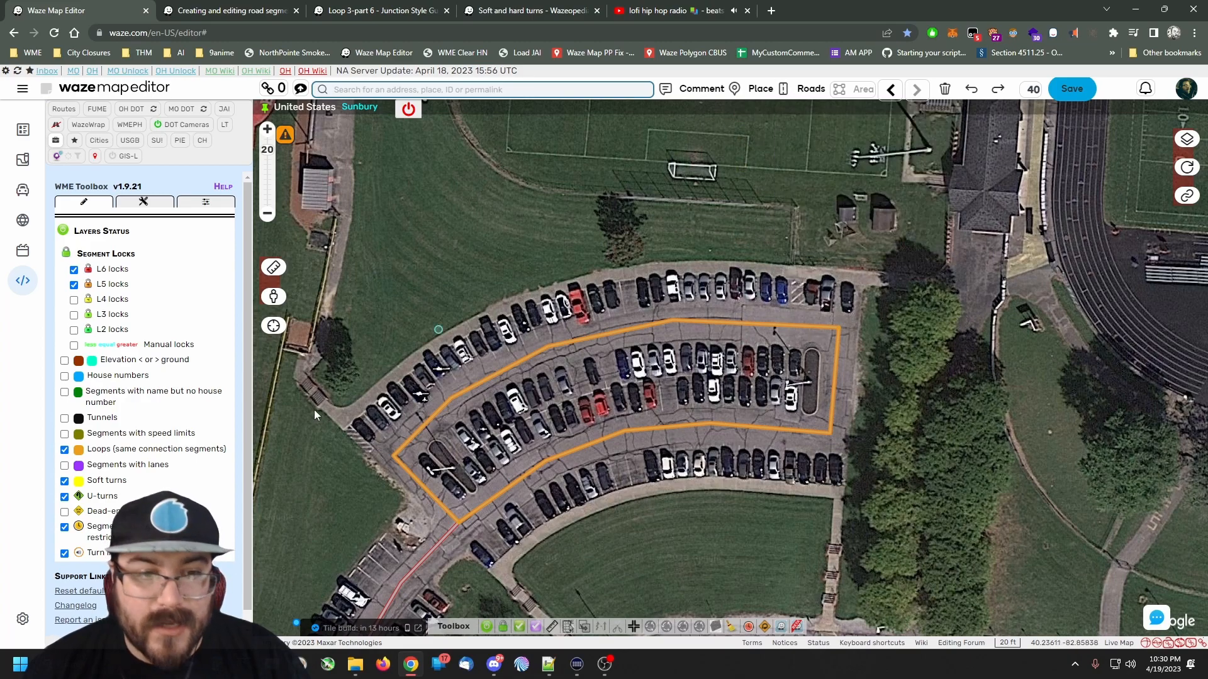
pyautogui.click(393, 456)
pyautogui.doubleClick(346, 453)
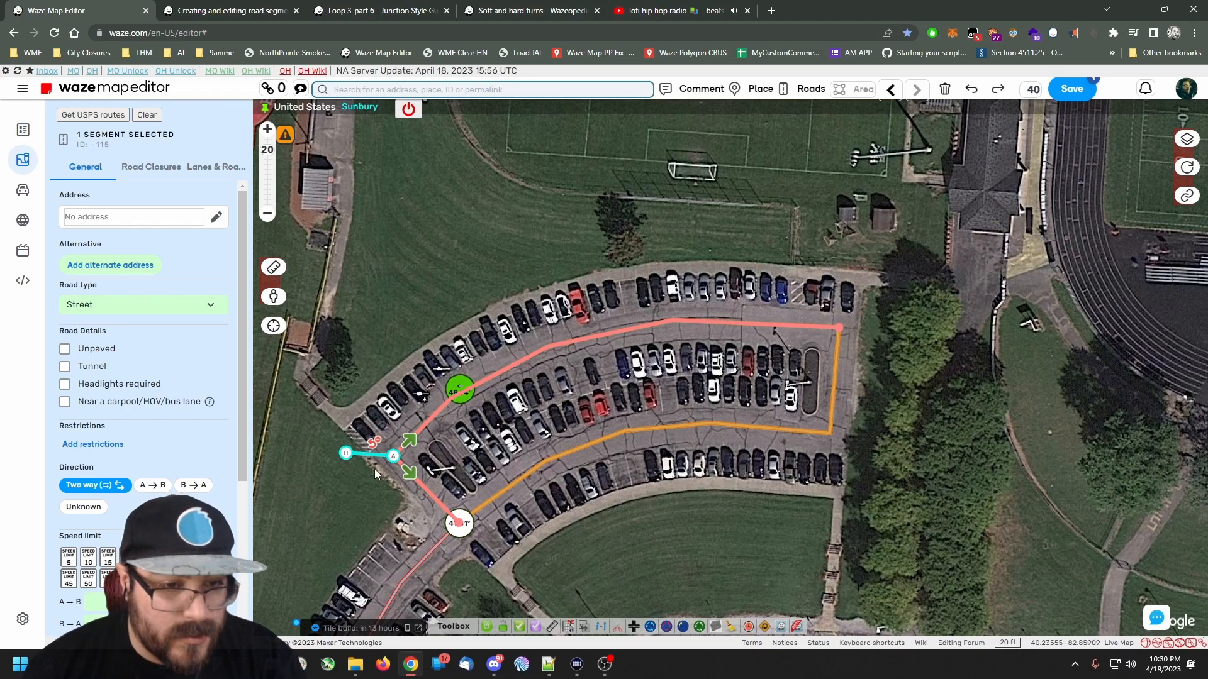
pyautogui.click(1070, 91)
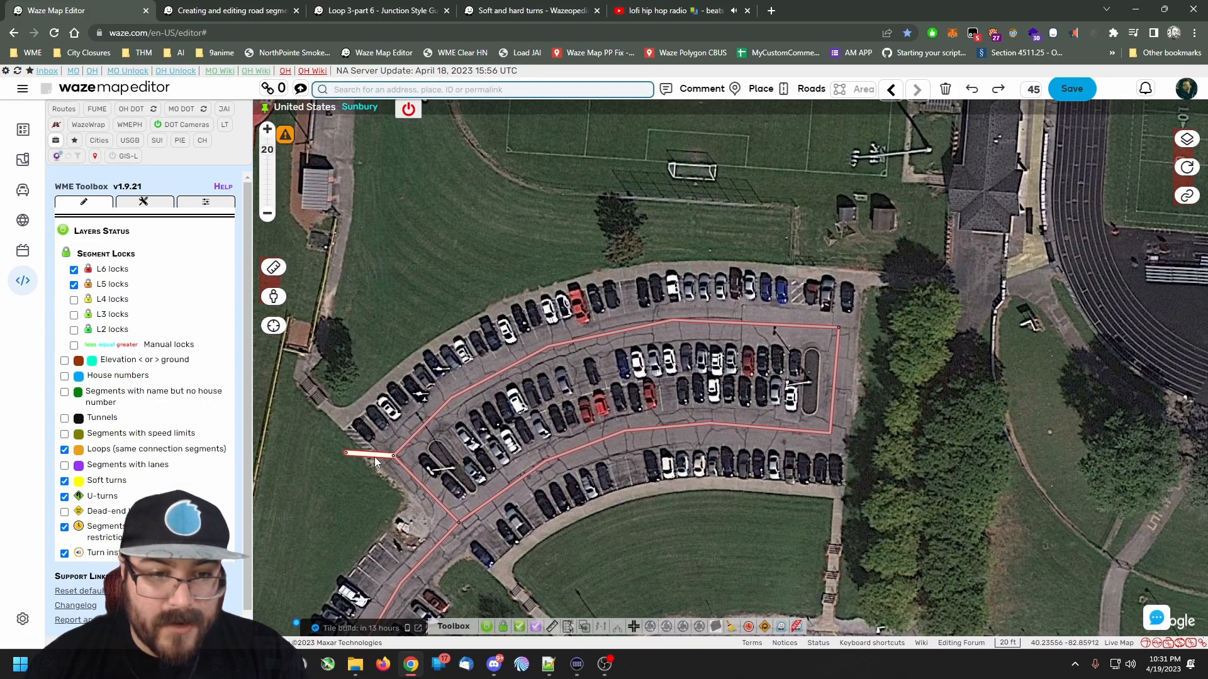
# Delete the short stub at the northern loop's west corner, leaving the junction node in place, and save.
pyautogui.click(373, 456)
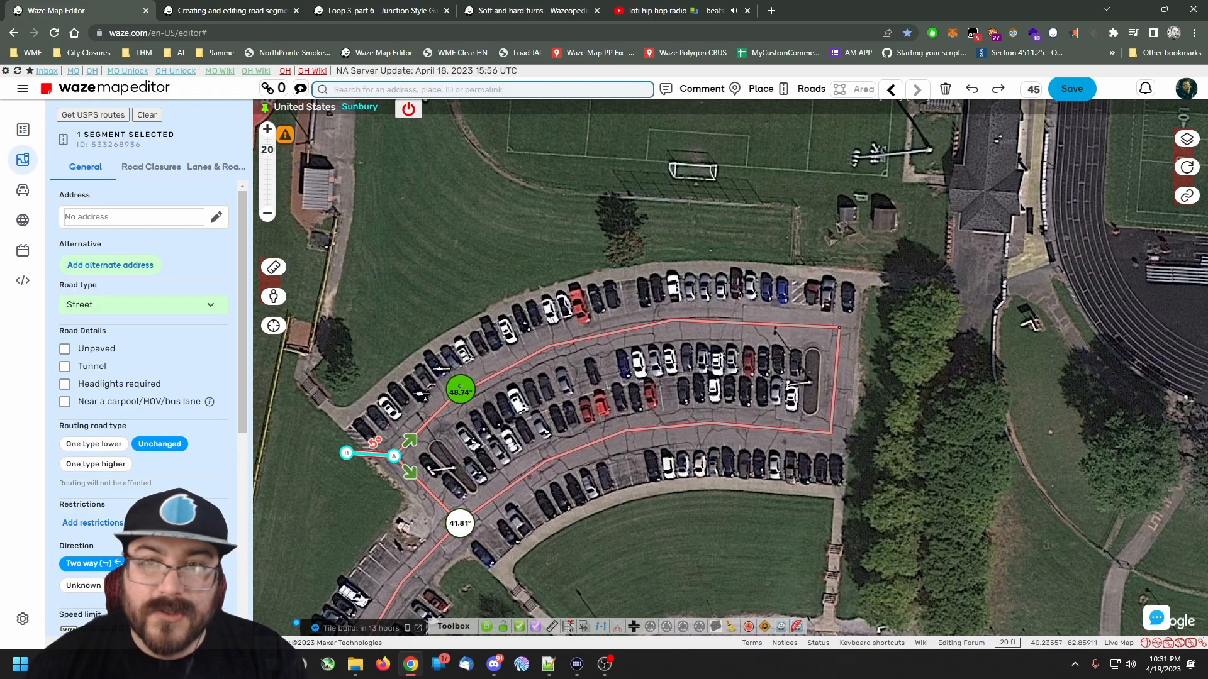
pyautogui.click(884, 206)
pyautogui.click(1072, 89)
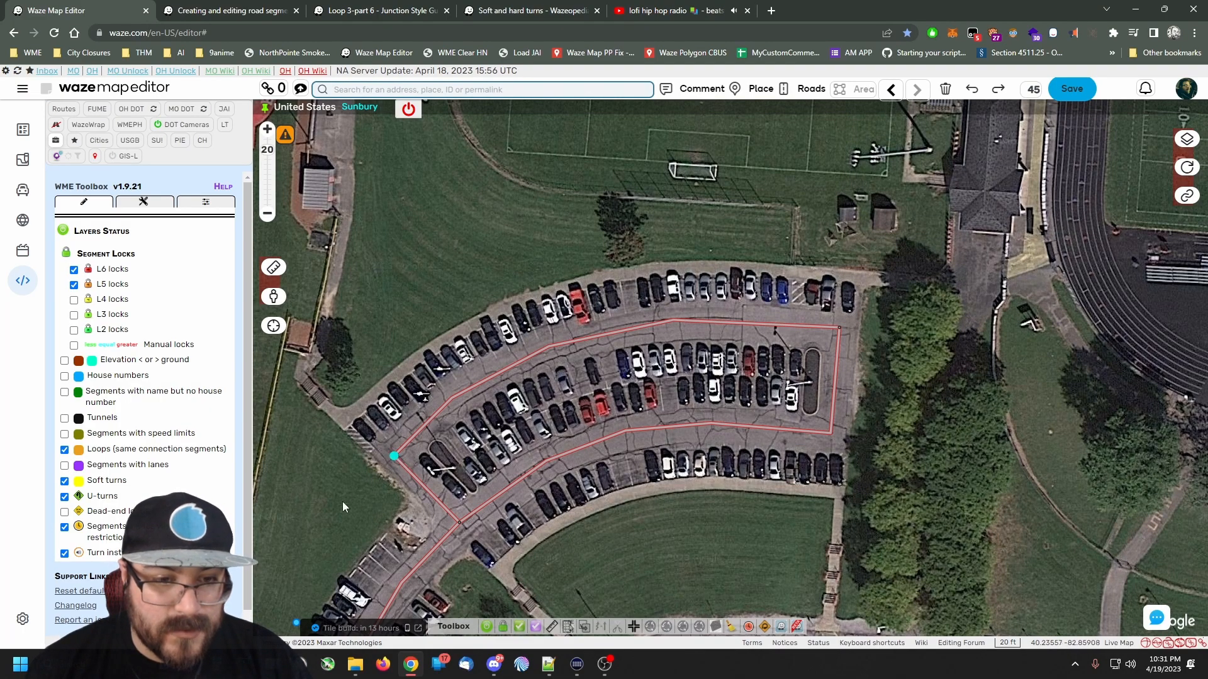
pyautogui.click(342, 523)
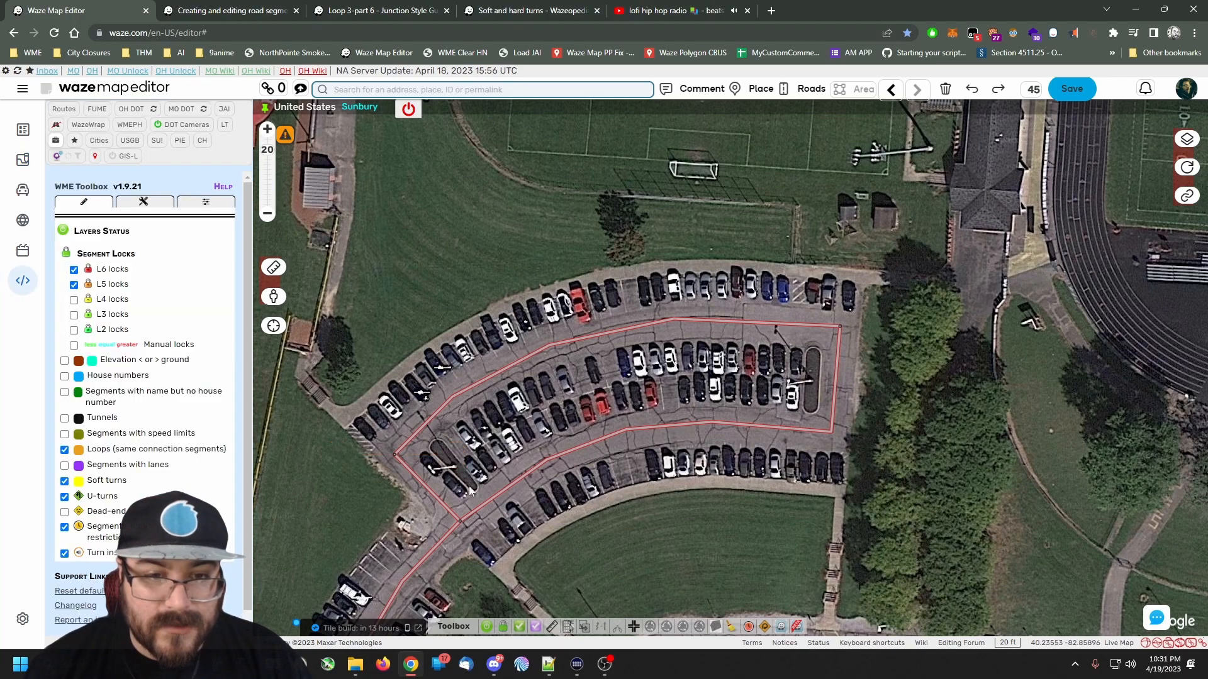
# Draw a straight road segment northward from the main road, along the trees east of the northern parking lot.
pyautogui.moveTo(706, 564); pyautogui.dragTo(731, 467)
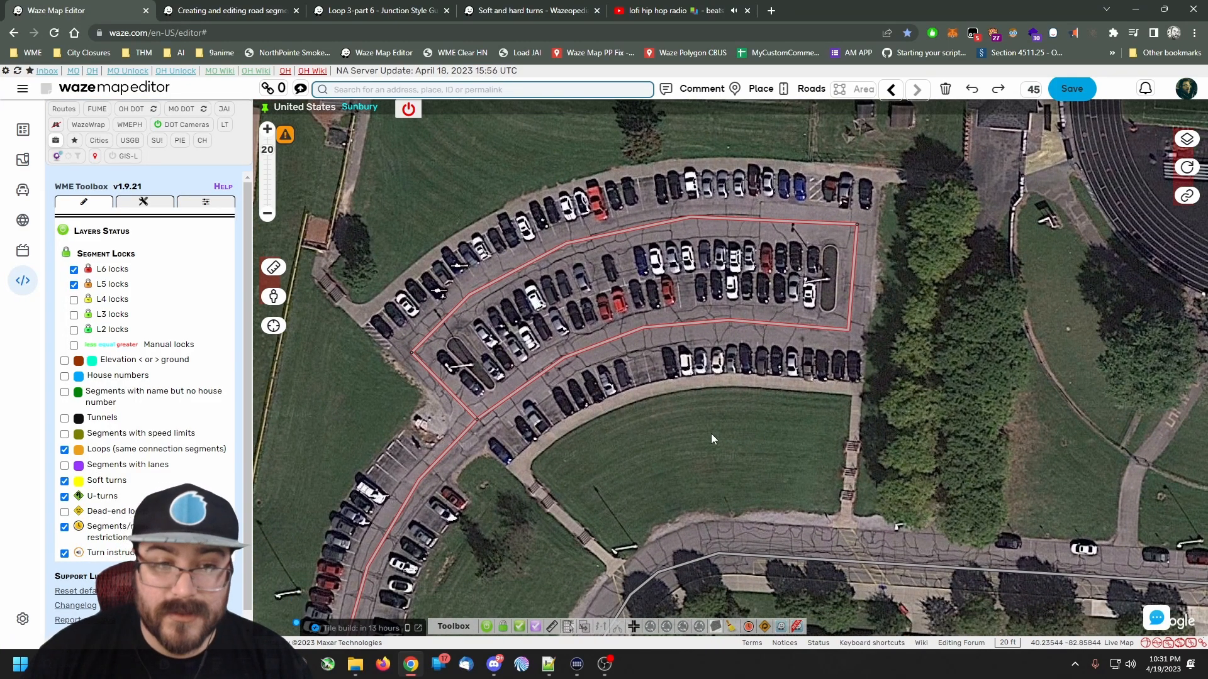
pyautogui.moveTo(650, 469); pyautogui.dragTo(504, 107)
pyautogui.moveTo(857, 274); pyautogui.dragTo(420, 379)
pyautogui.moveTo(579, 382); pyautogui.dragTo(549, 527)
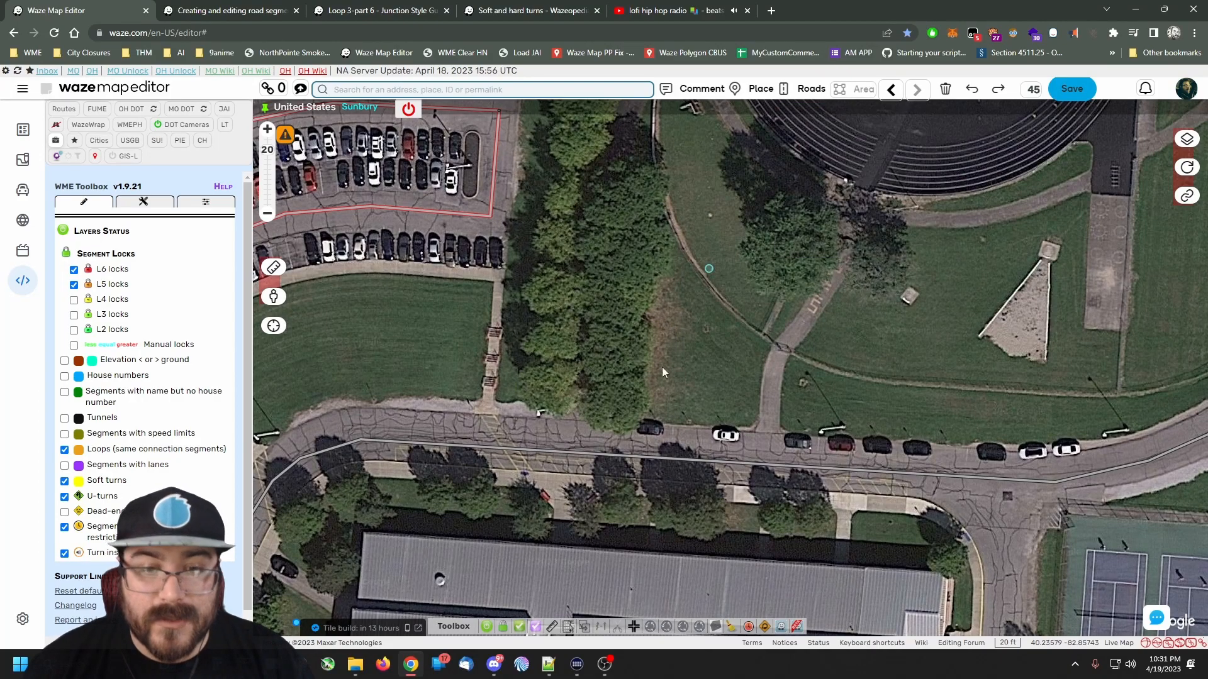
pyautogui.click(626, 446)
pyautogui.doubleClick(638, 290)
pyautogui.click(627, 491)
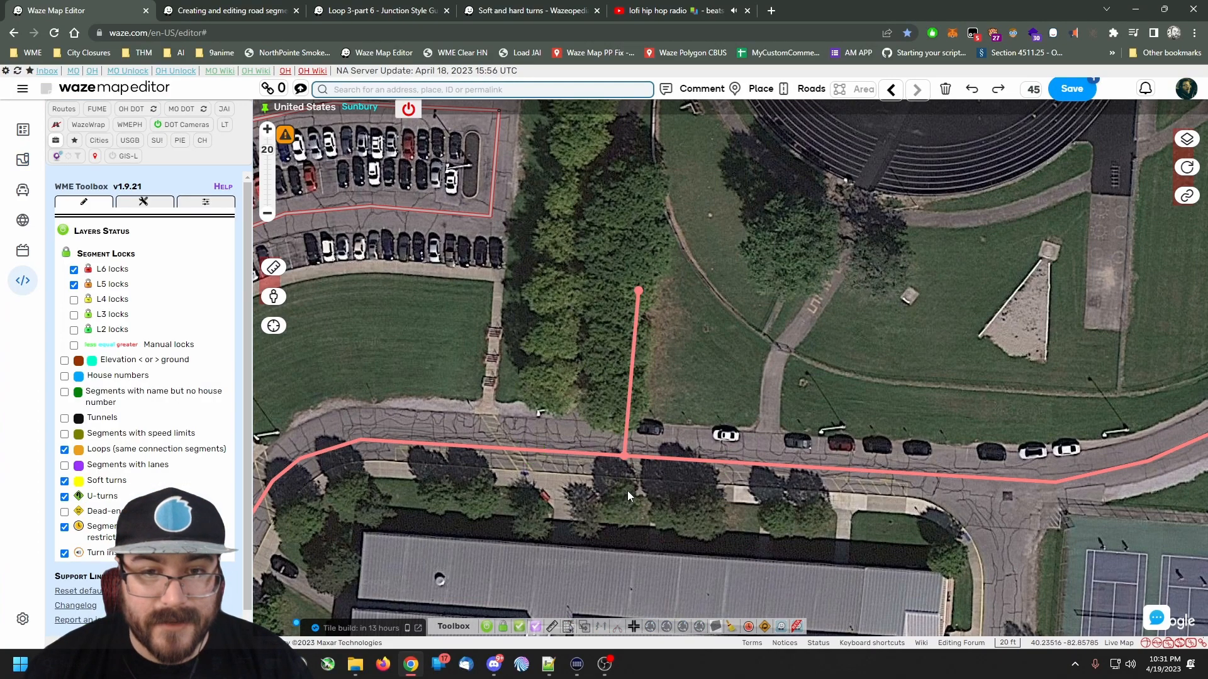
# Draw a second road from the new segment's north end eastward and back down to the main road, and save.
pyautogui.moveTo(811, 88)
pyautogui.click(805, 116)
pyautogui.click(638, 291)
pyautogui.click(765, 300)
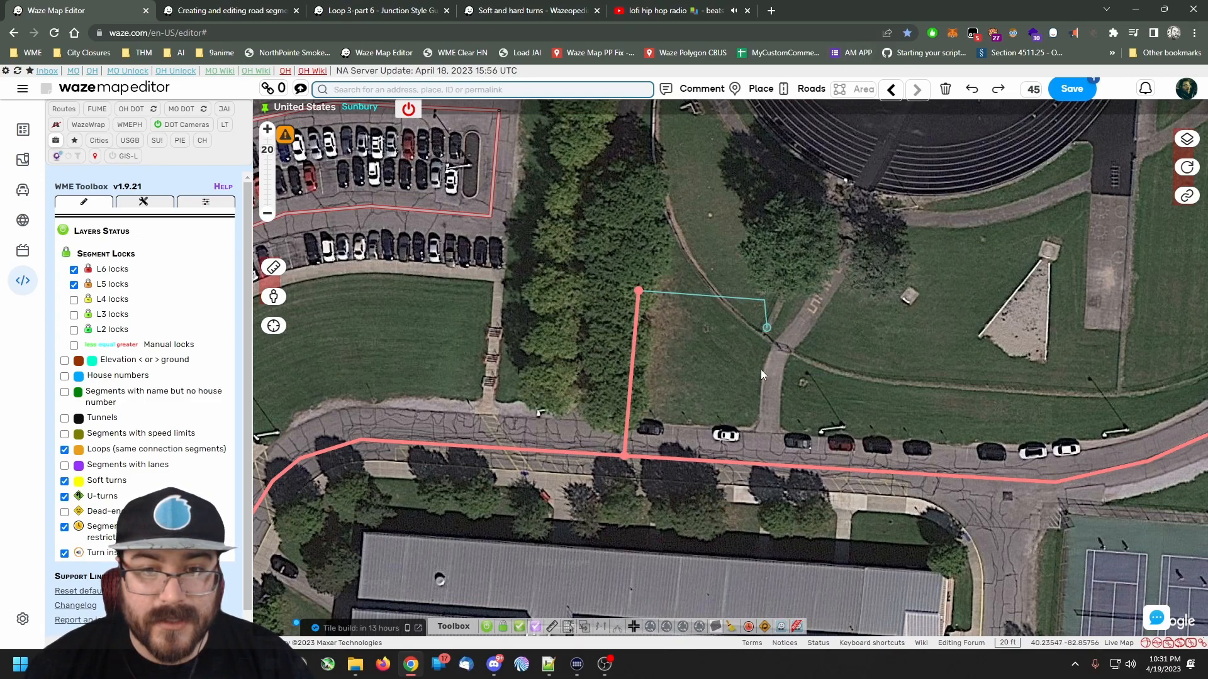
pyautogui.click(764, 460)
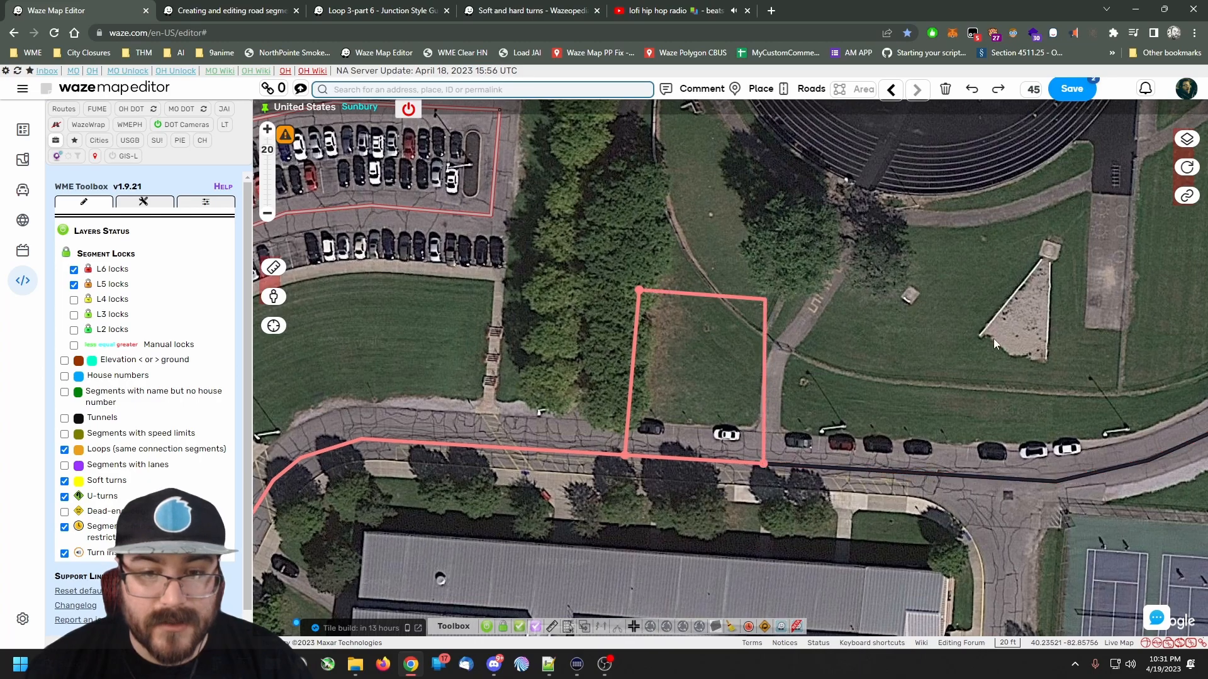
pyautogui.click(912, 329)
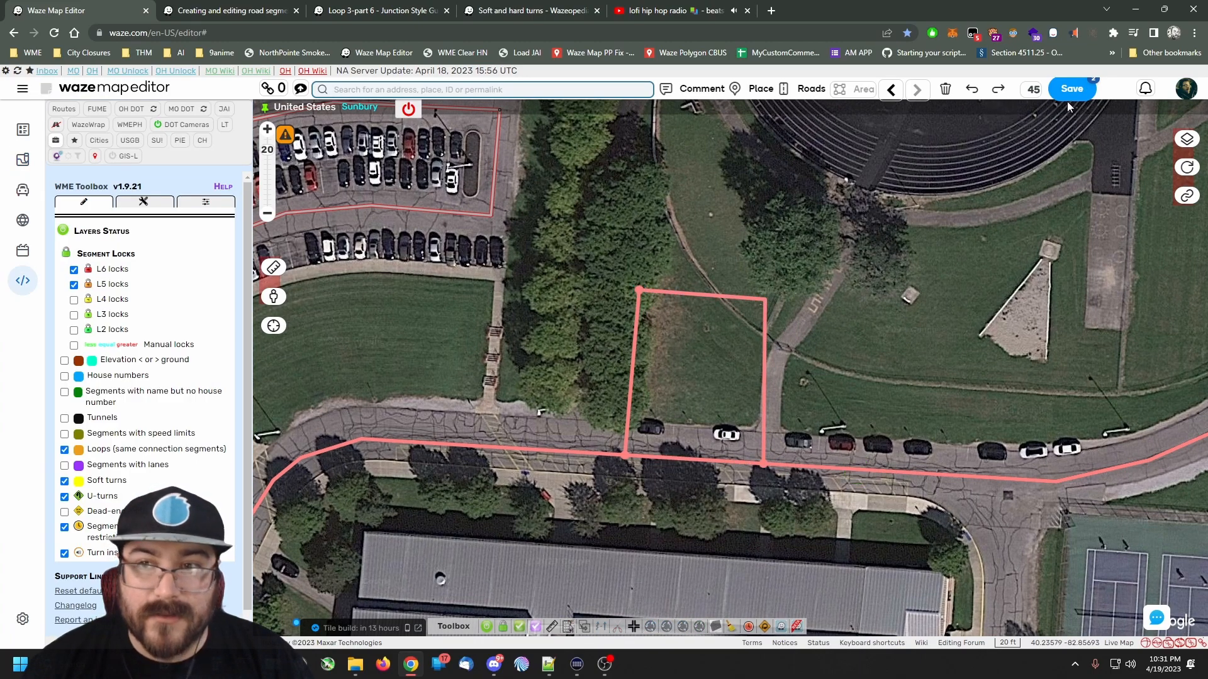
pyautogui.click(1070, 91)
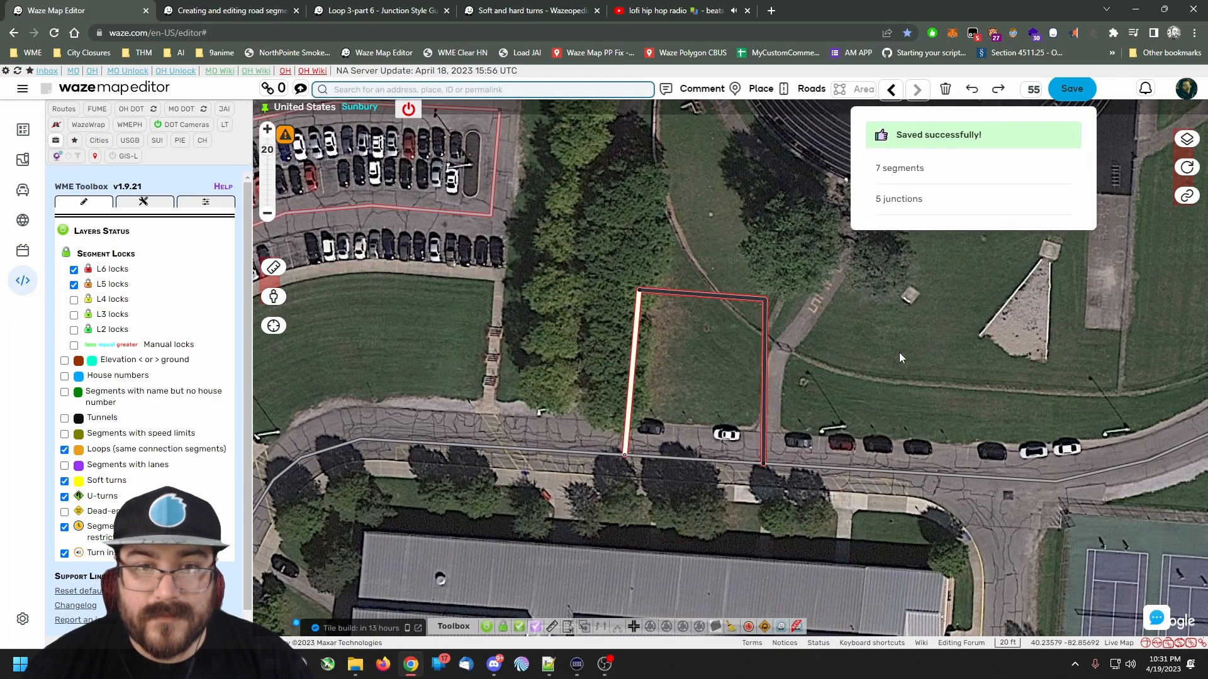
pyautogui.moveTo(898, 361); pyautogui.dragTo(759, 359)
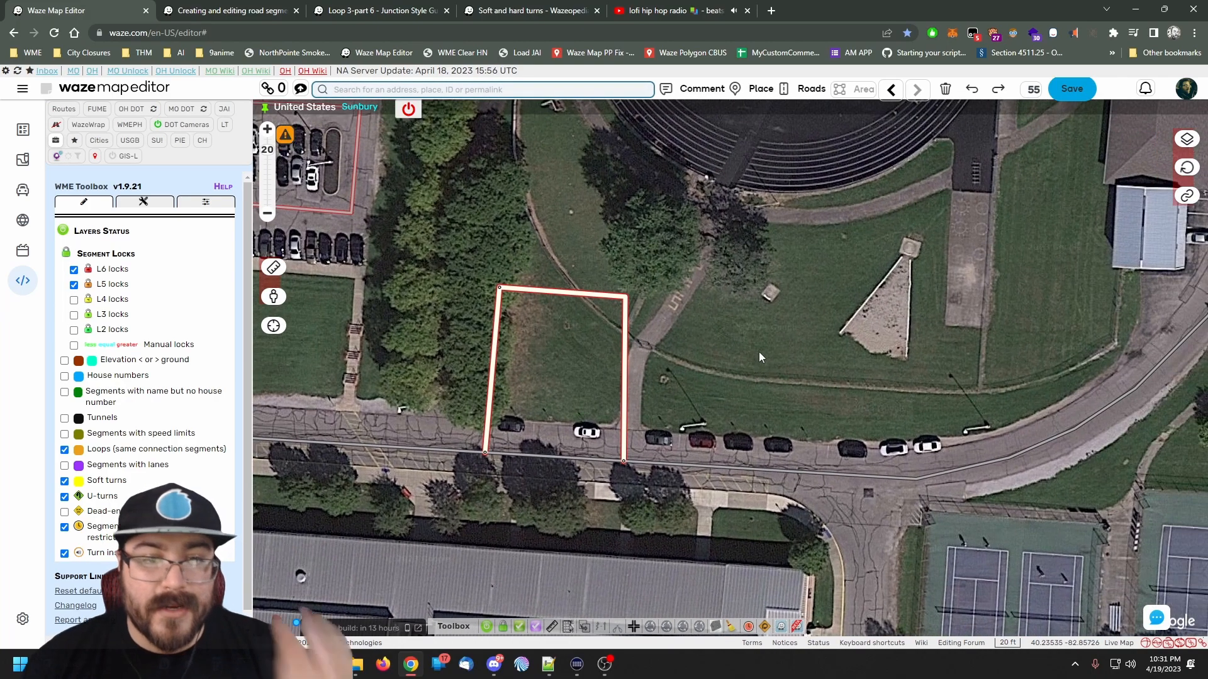
# Draw a straight road segment northward from the main road, east of the footpath beside the existing two-segment loop.
pyautogui.moveTo(810, 90)
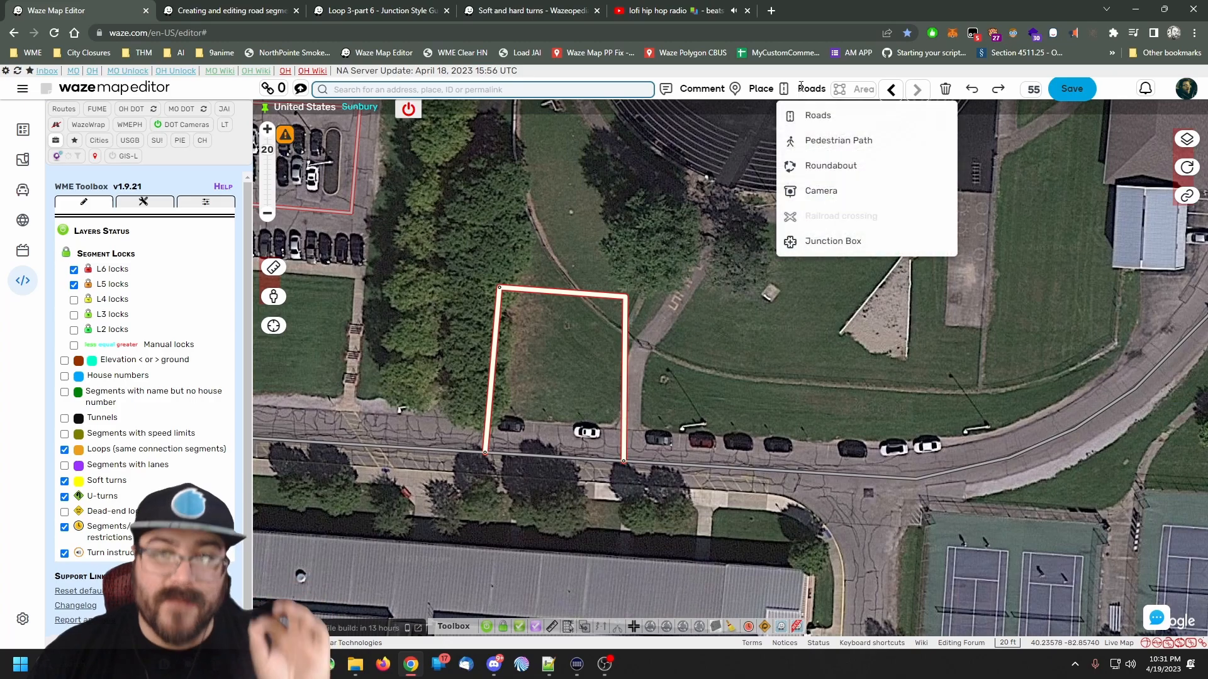
pyautogui.click(807, 121)
pyautogui.click(719, 464)
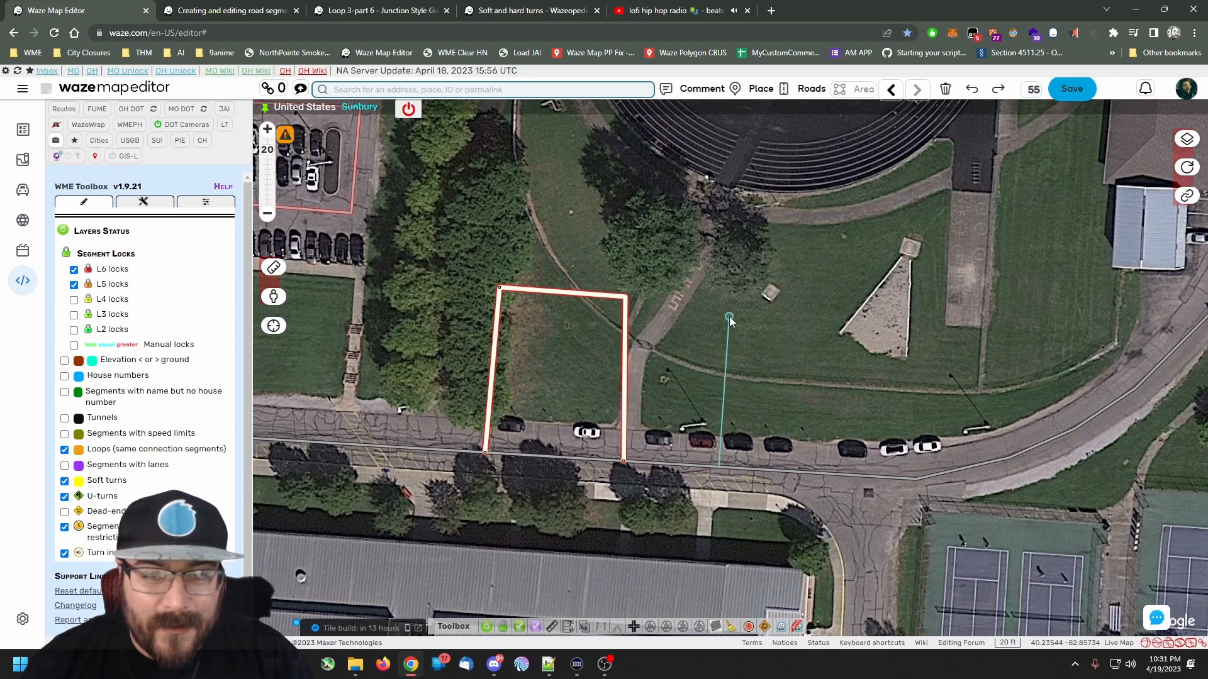
pyautogui.doubleClick(729, 317)
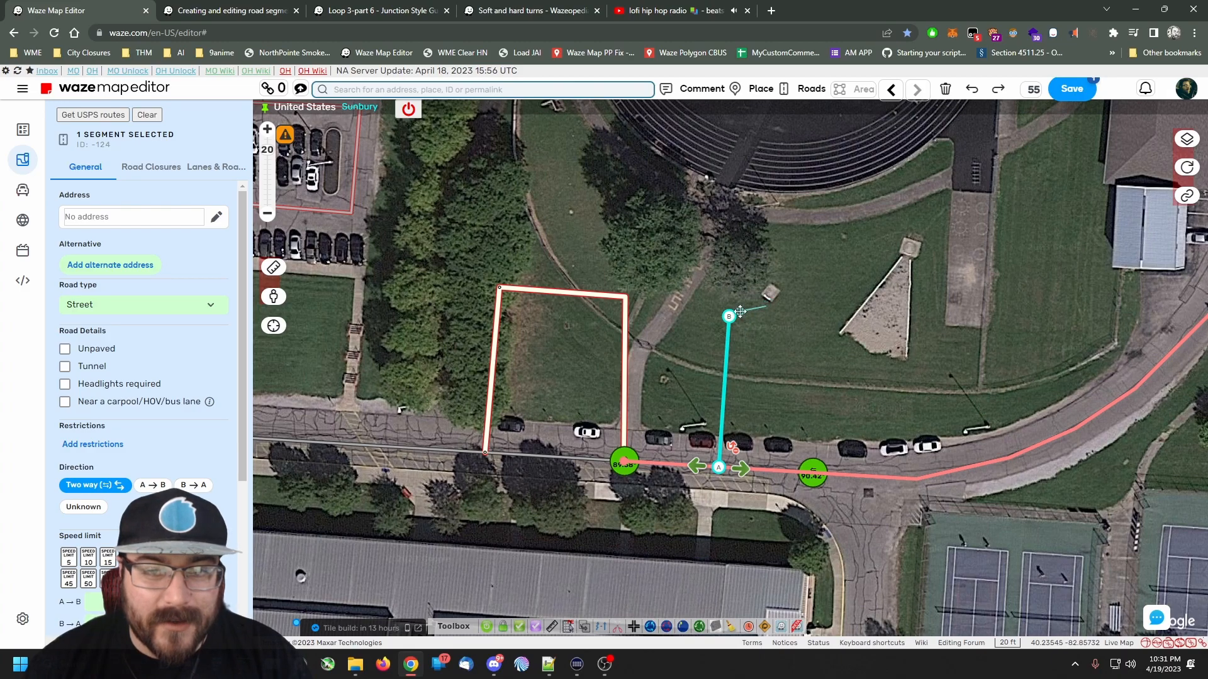
pyautogui.doubleClick(740, 311)
pyautogui.click(944, 90)
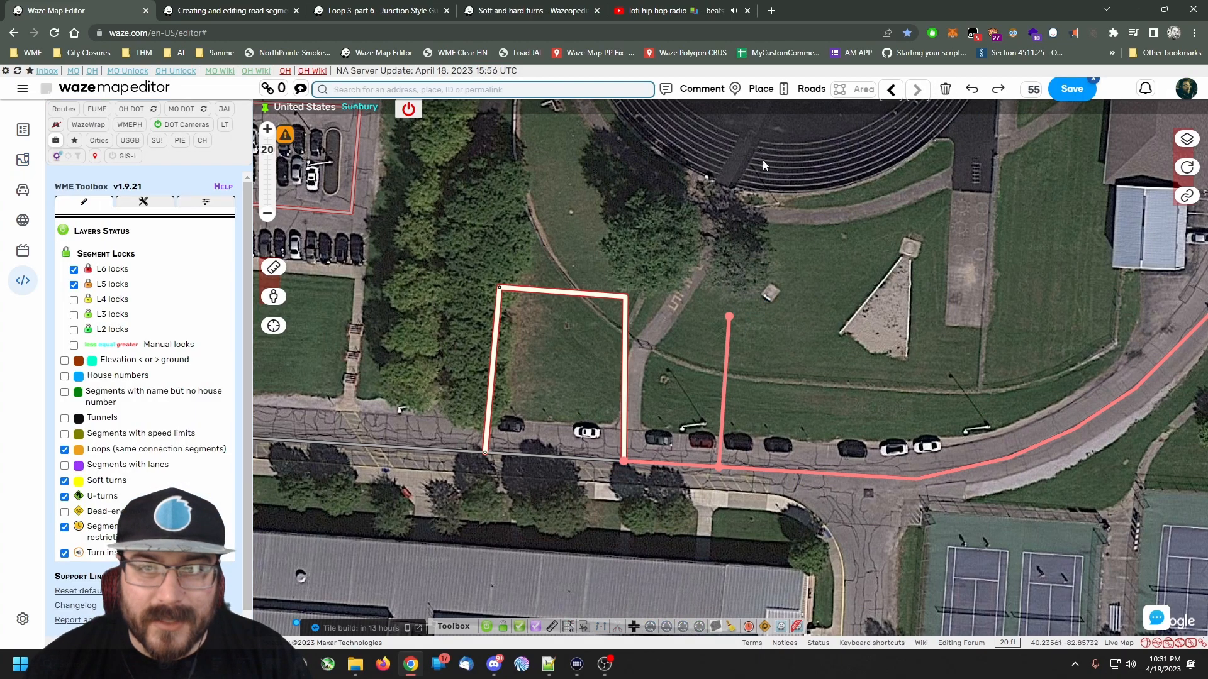
# Draw a second road segment eastward across the grass from the north end of the new segment.
pyautogui.click(796, 90)
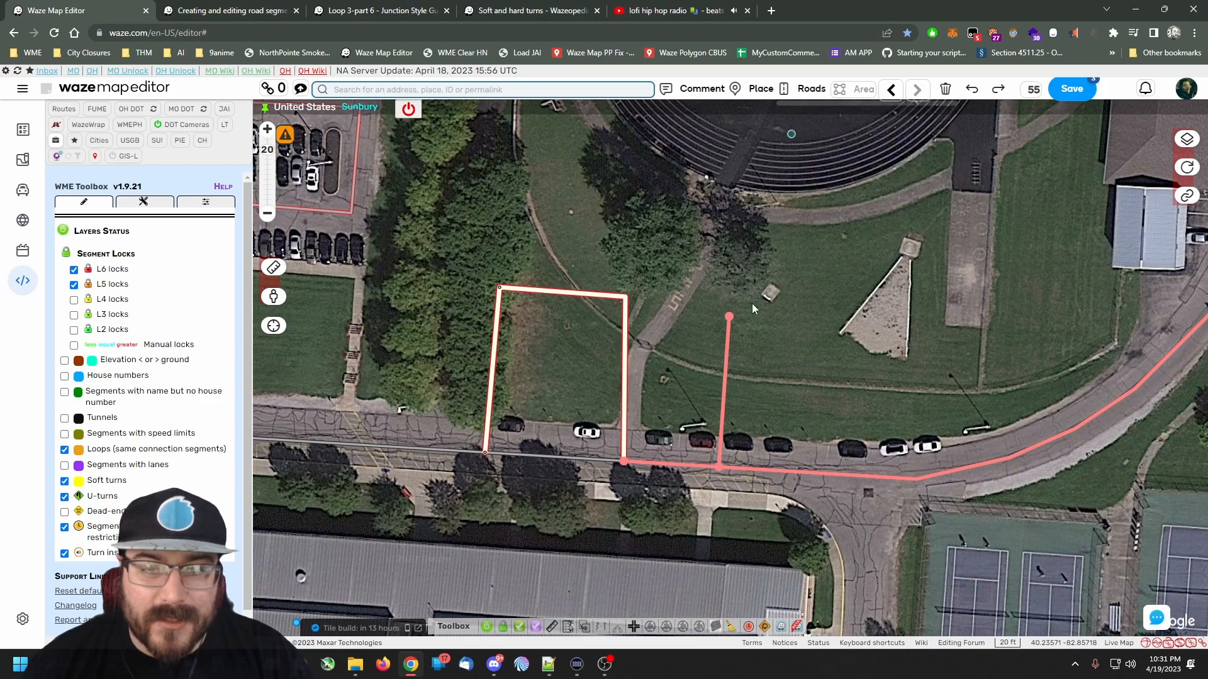
pyautogui.click(730, 316)
pyautogui.doubleClick(821, 324)
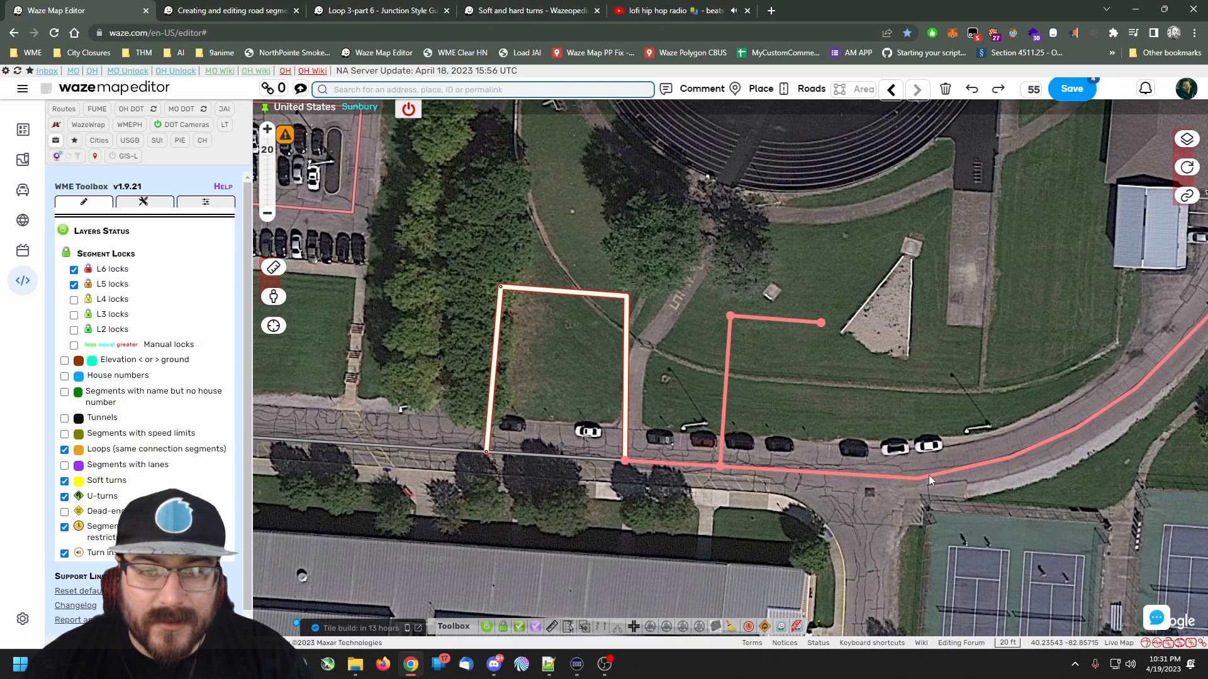
# Close the three-segment loop with a road from the second segment's east end down to the main road, and save.
pyautogui.click(715, 482)
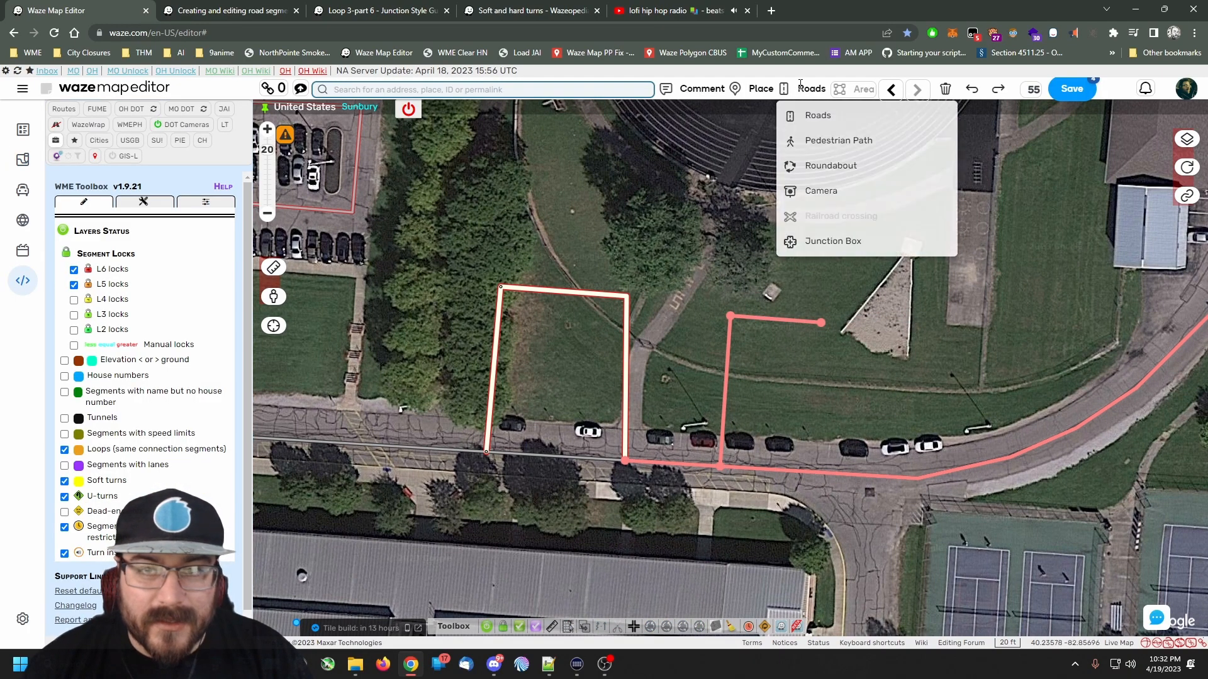
pyautogui.click(824, 320)
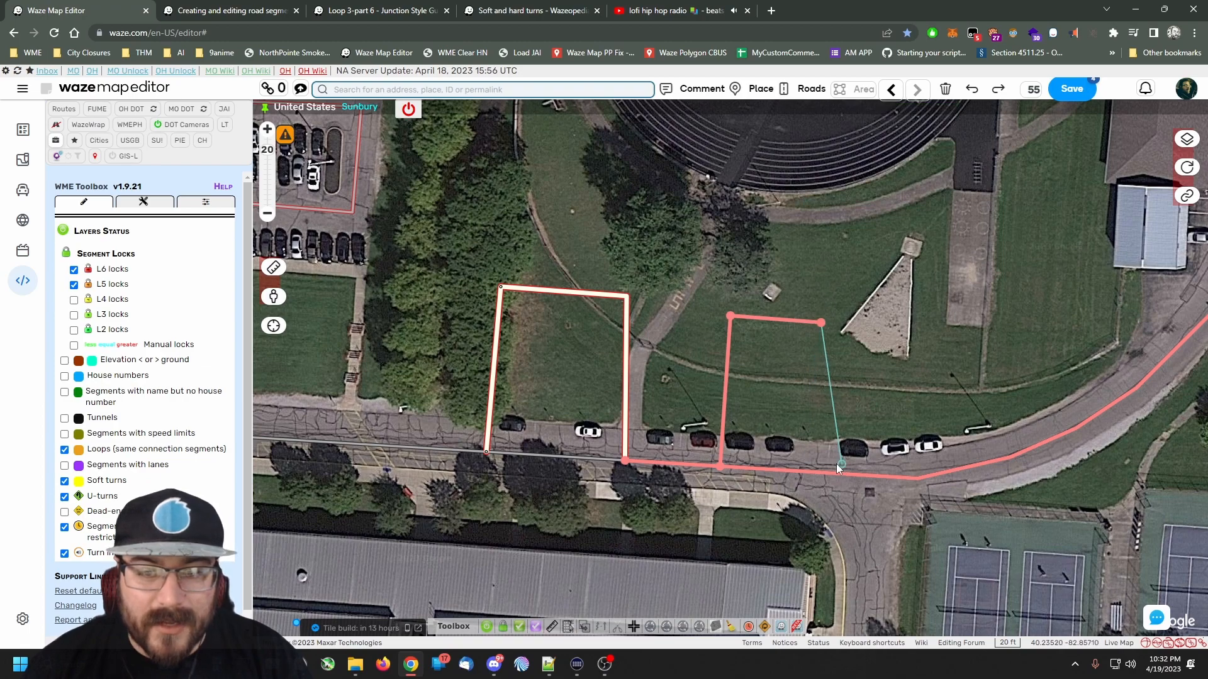
pyautogui.doubleClick(823, 473)
pyautogui.click(953, 334)
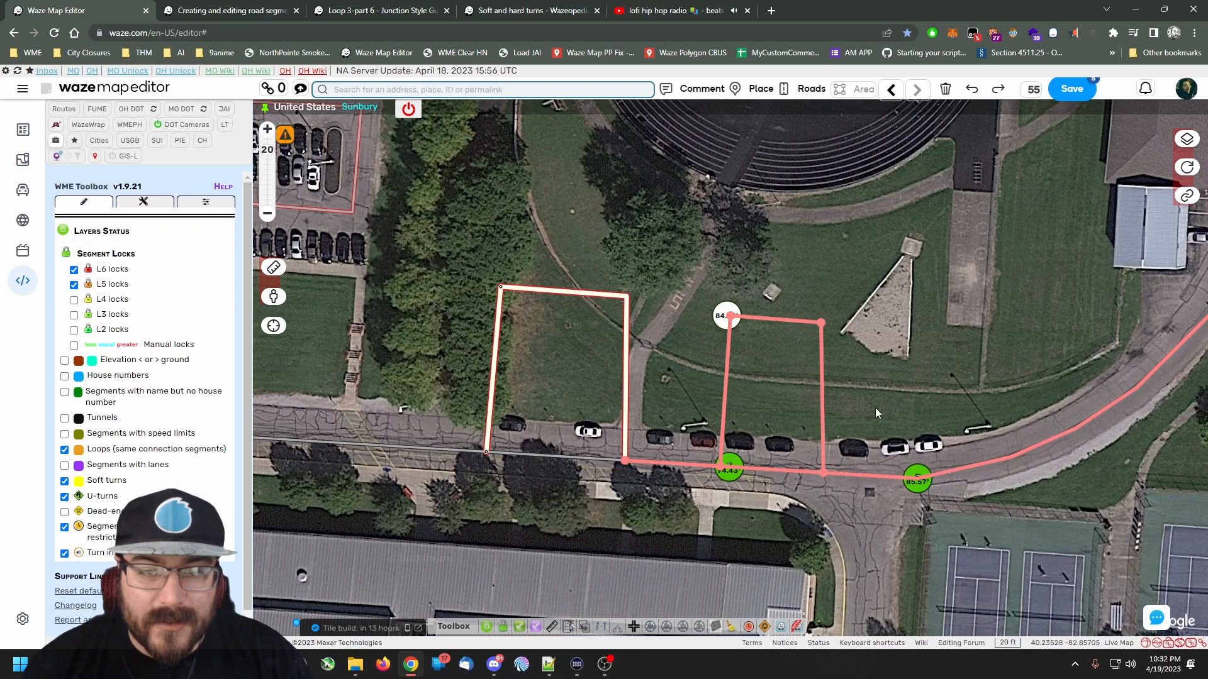
pyautogui.click(1072, 89)
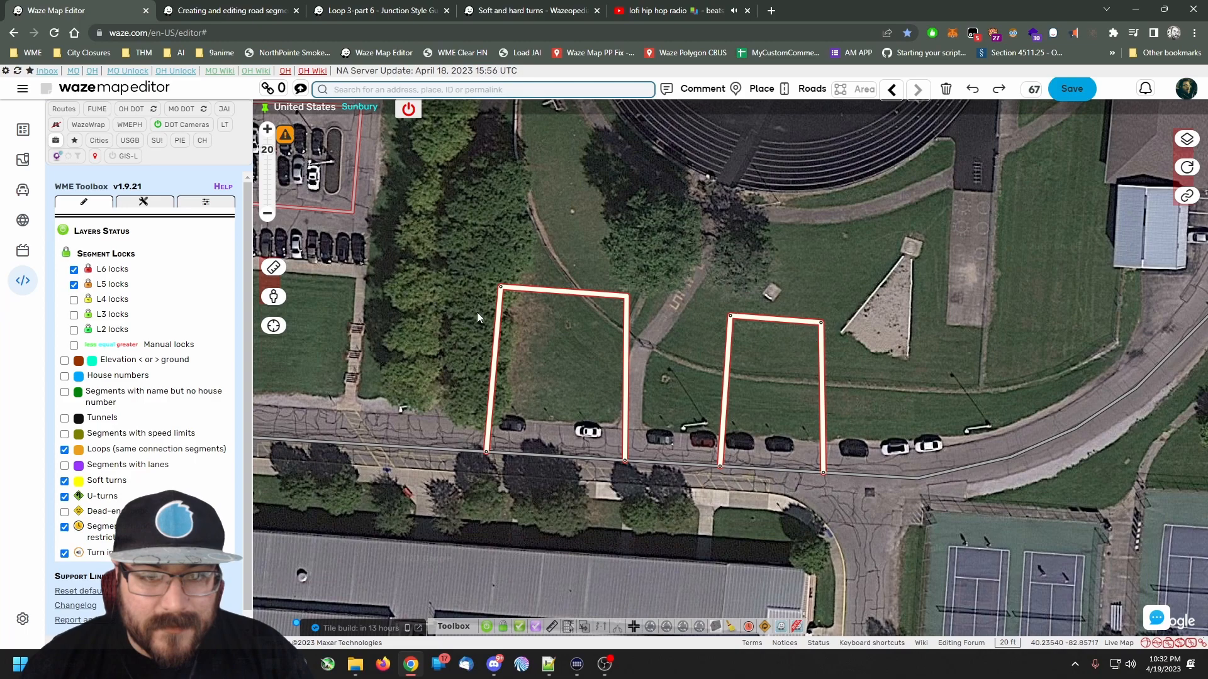
pyautogui.click(627, 322)
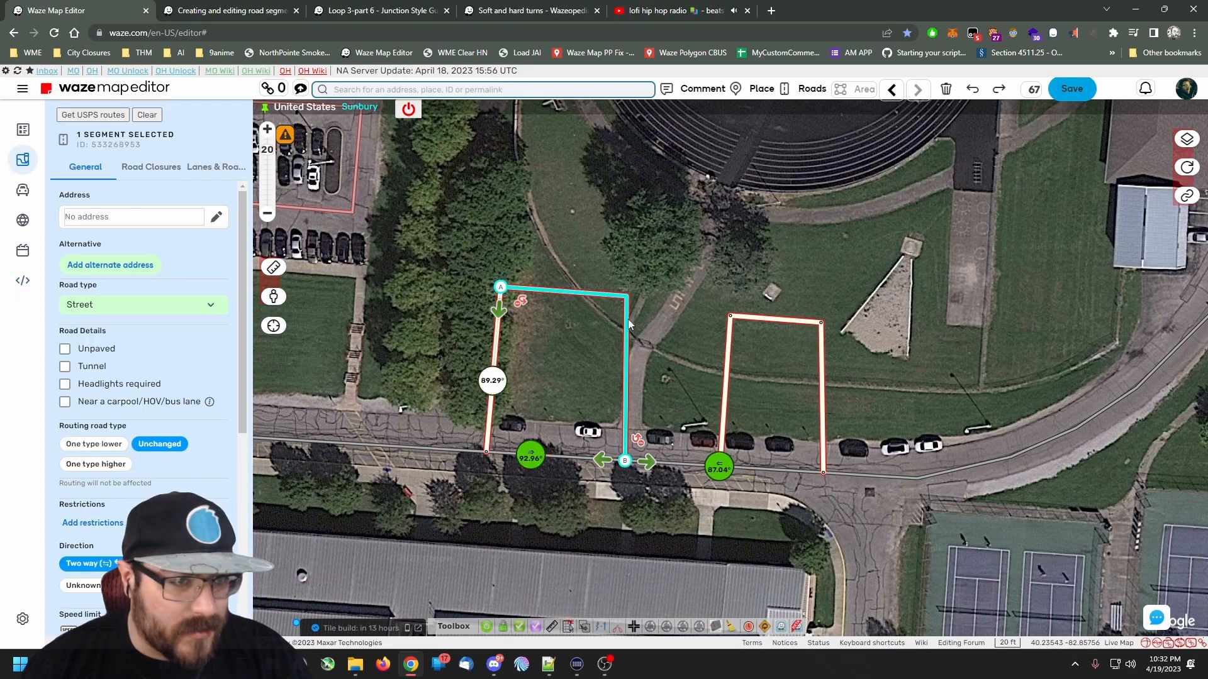
pyautogui.moveTo(737, 285); pyautogui.dragTo(744, 284)
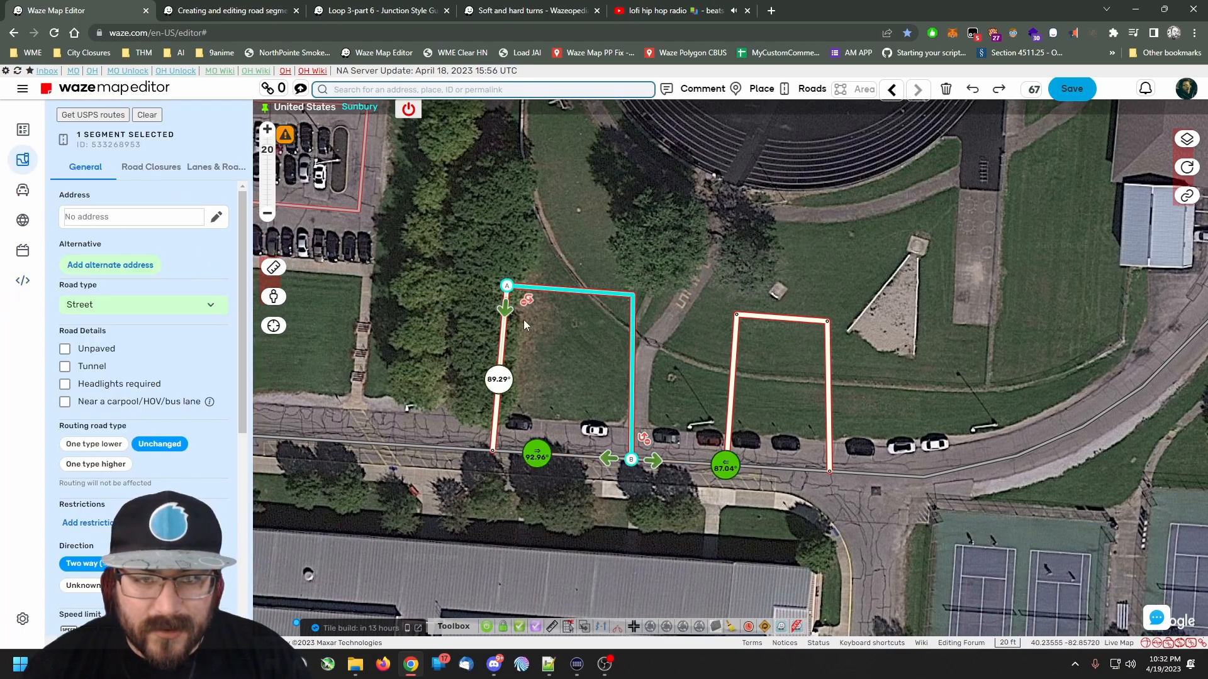
pyautogui.click(907, 309)
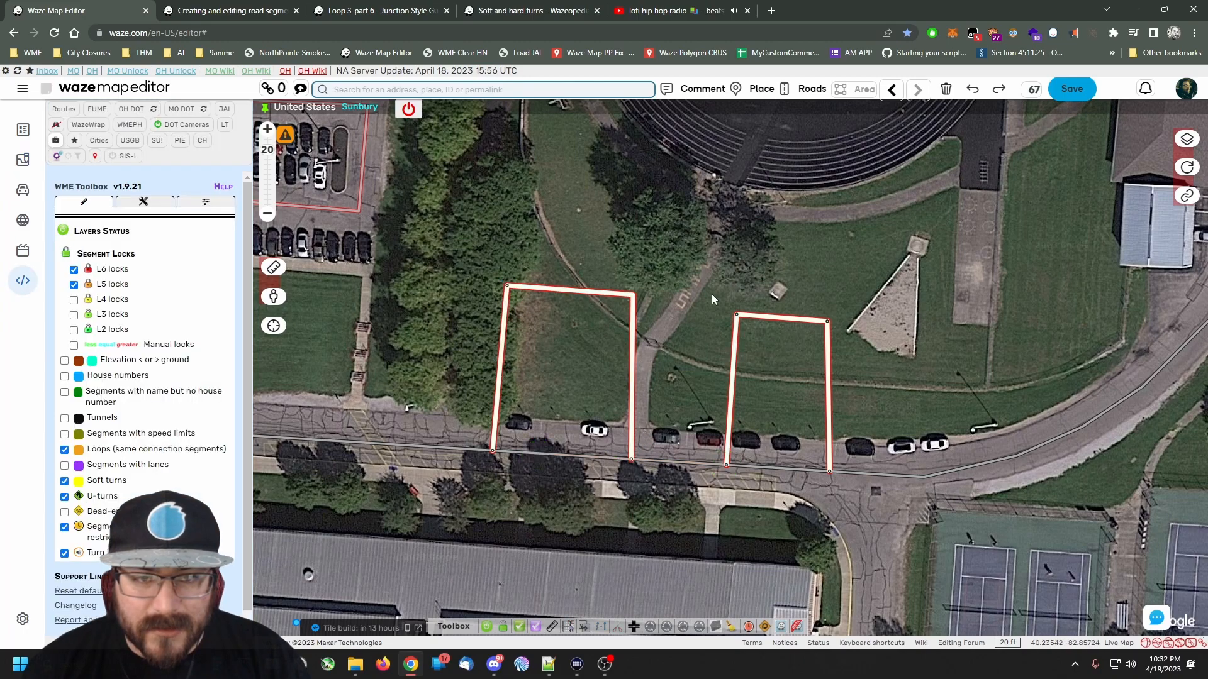
# Delete all five segments of the two demonstration loops north of the main road, and save.
pyautogui.moveTo(973, 371); pyautogui.dragTo(981, 342)
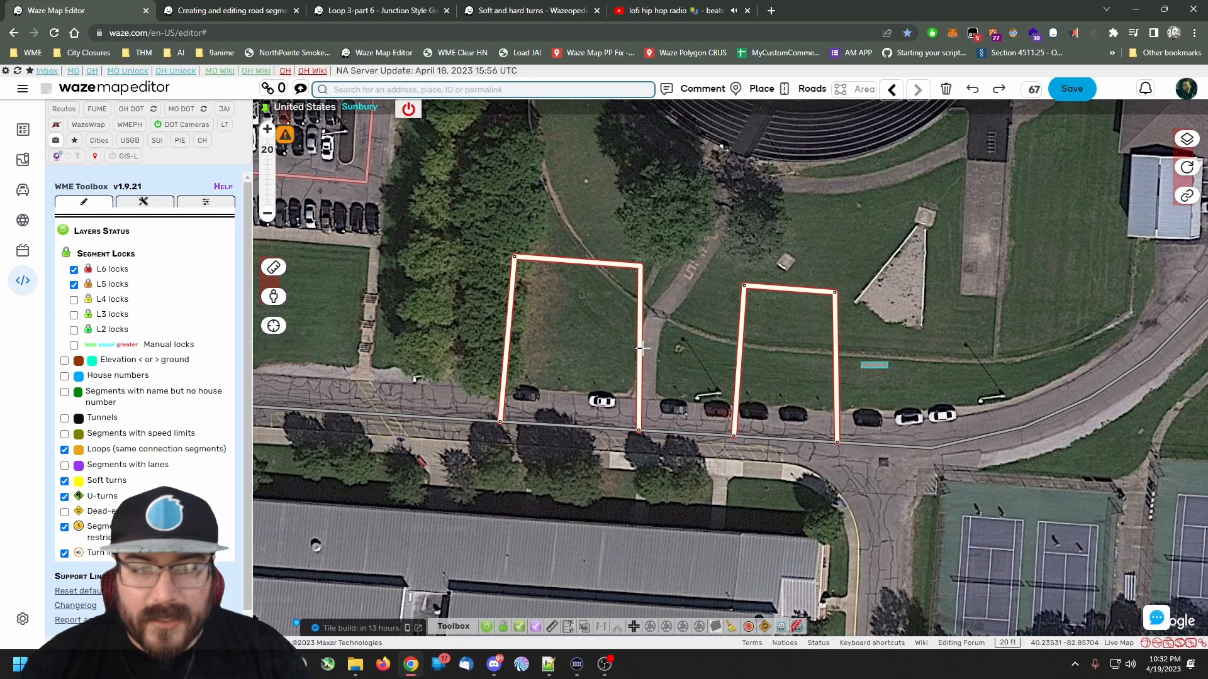
pyautogui.moveTo(723, 357); pyautogui.dragTo(438, 310)
pyautogui.moveTo(752, 323); pyautogui.dragTo(748, 322)
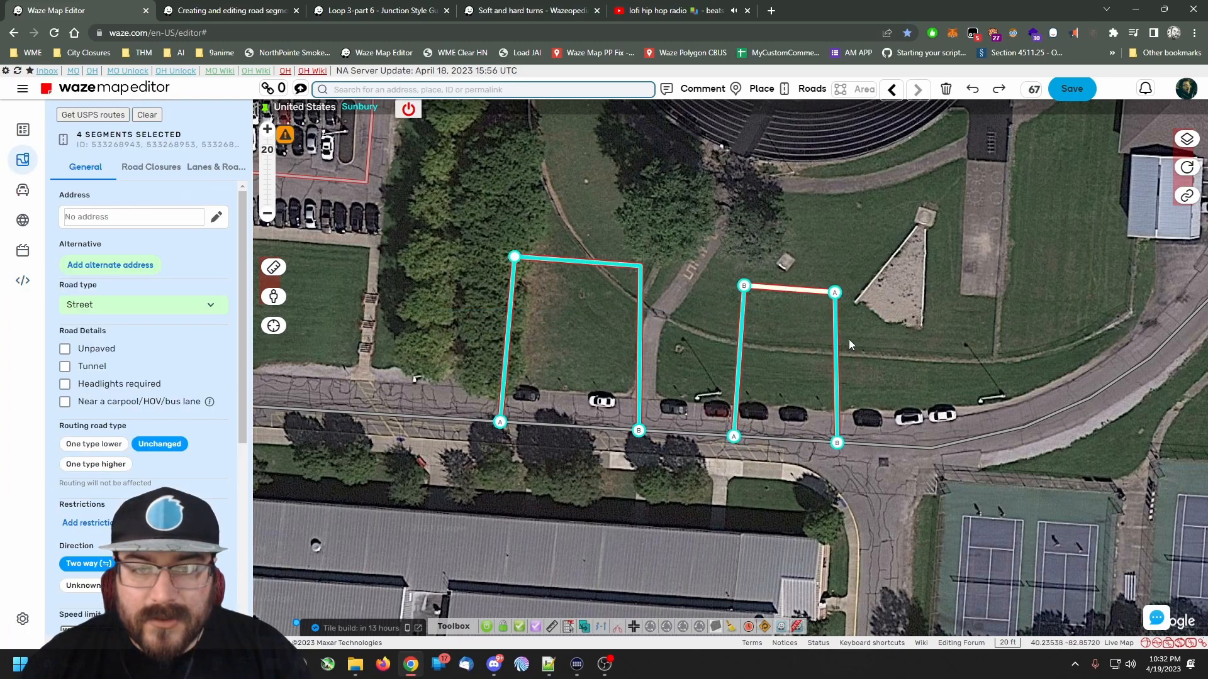
pyautogui.click(945, 89)
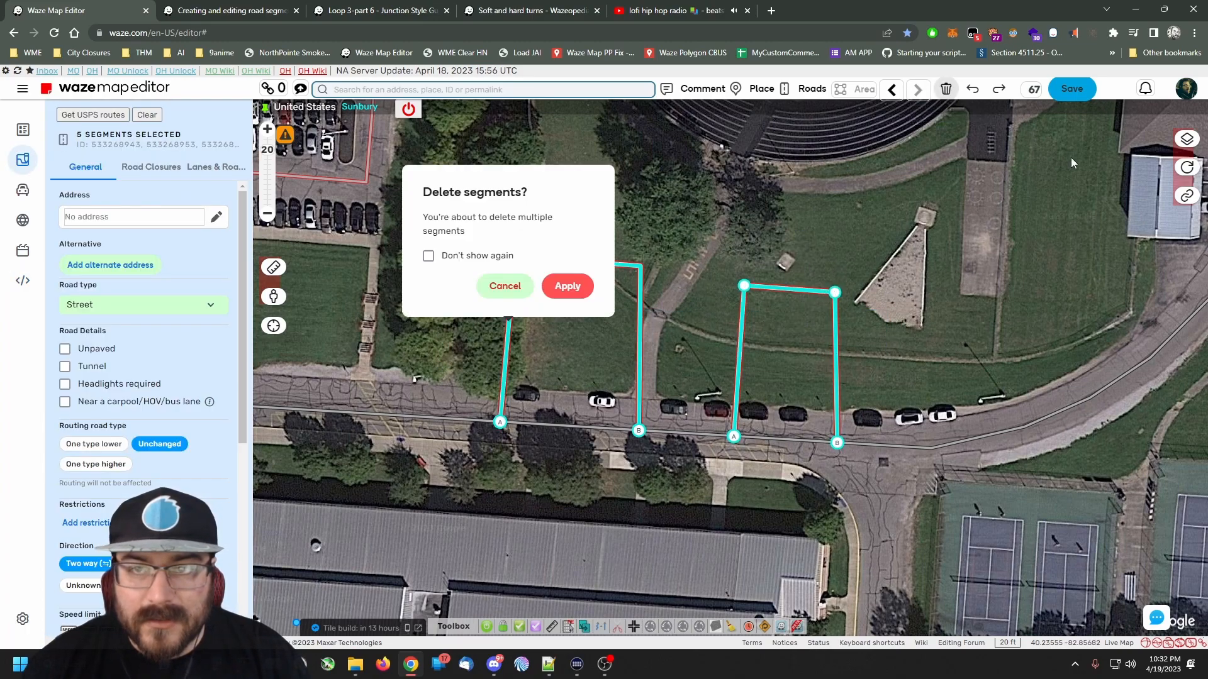
pyautogui.click(571, 287)
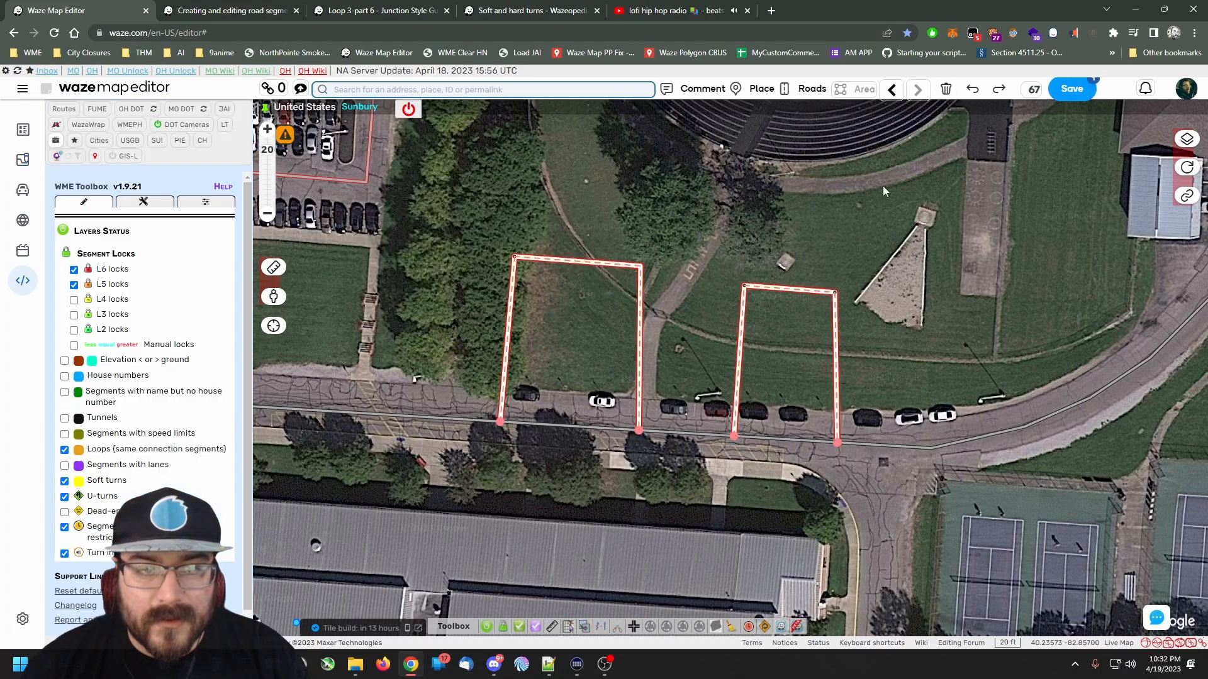
pyautogui.click(1072, 88)
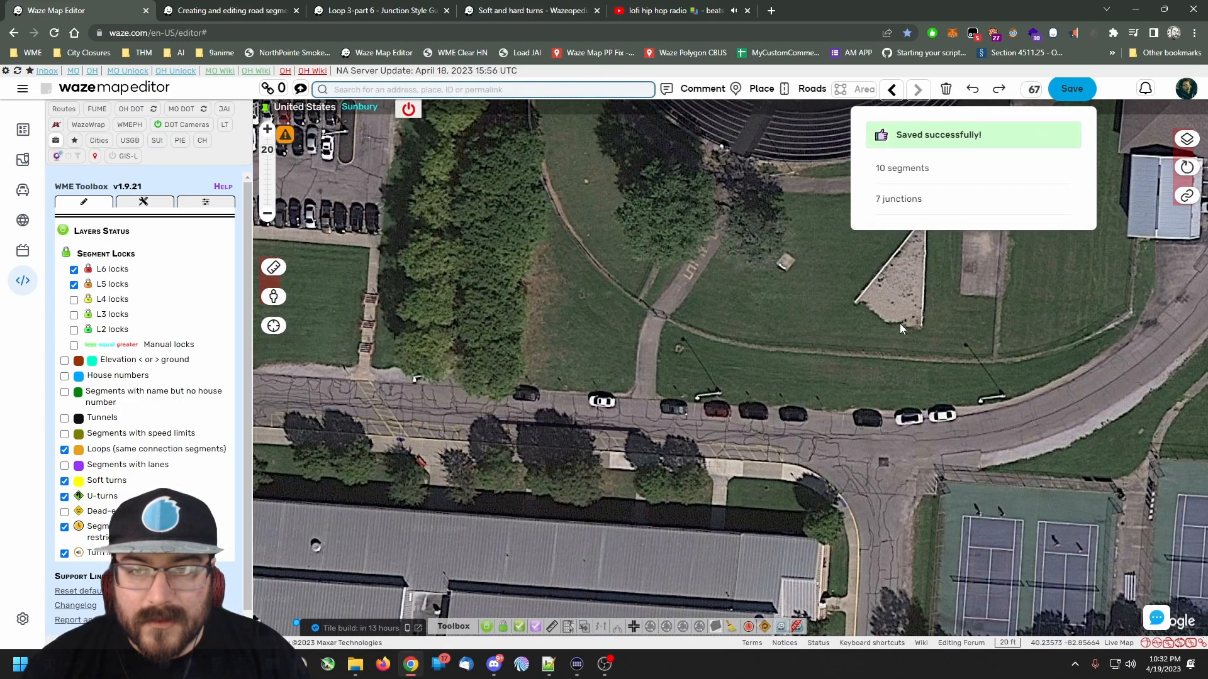
# Delete three leftover junction nodes on the main road, merging the segments around each, and save.
pyautogui.click(838, 444)
pyautogui.press('Delete')
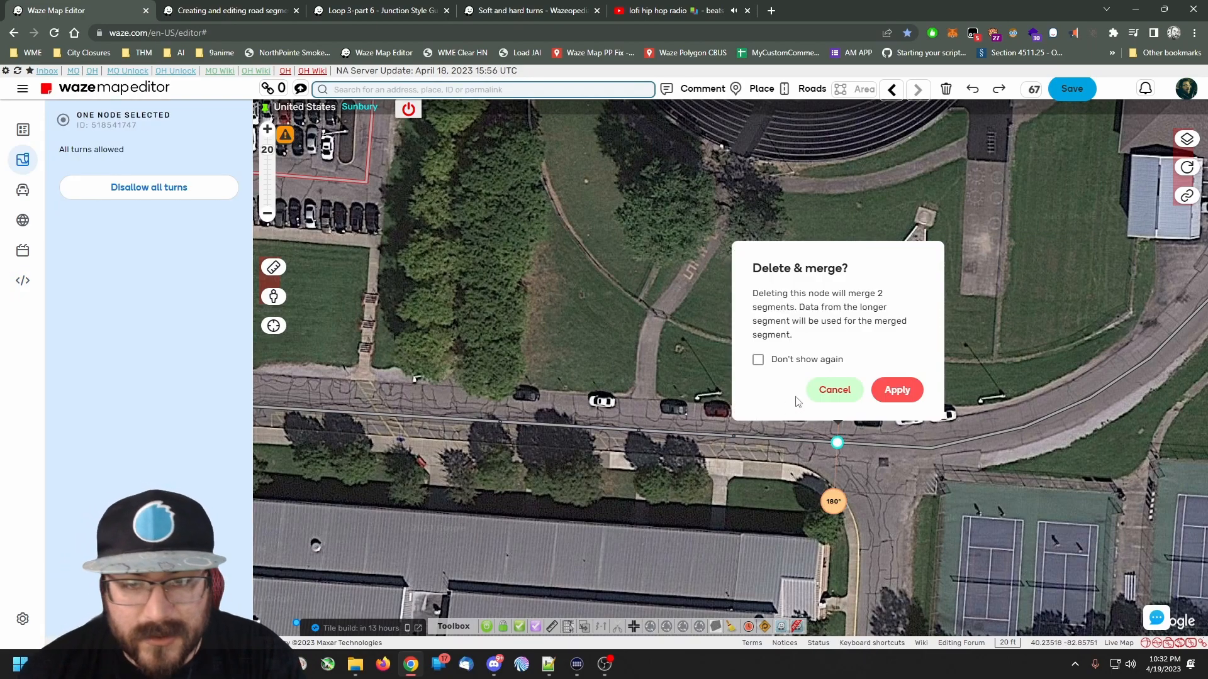
pyautogui.click(897, 390)
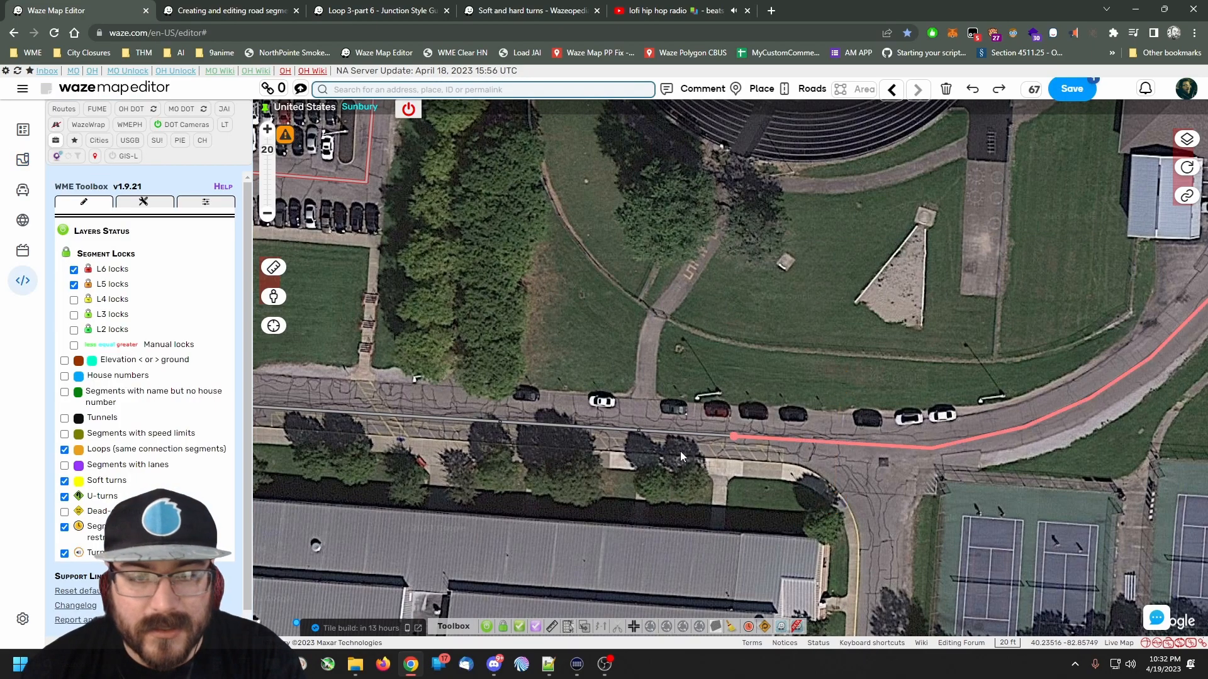
pyautogui.click(640, 431)
pyautogui.press('Delete')
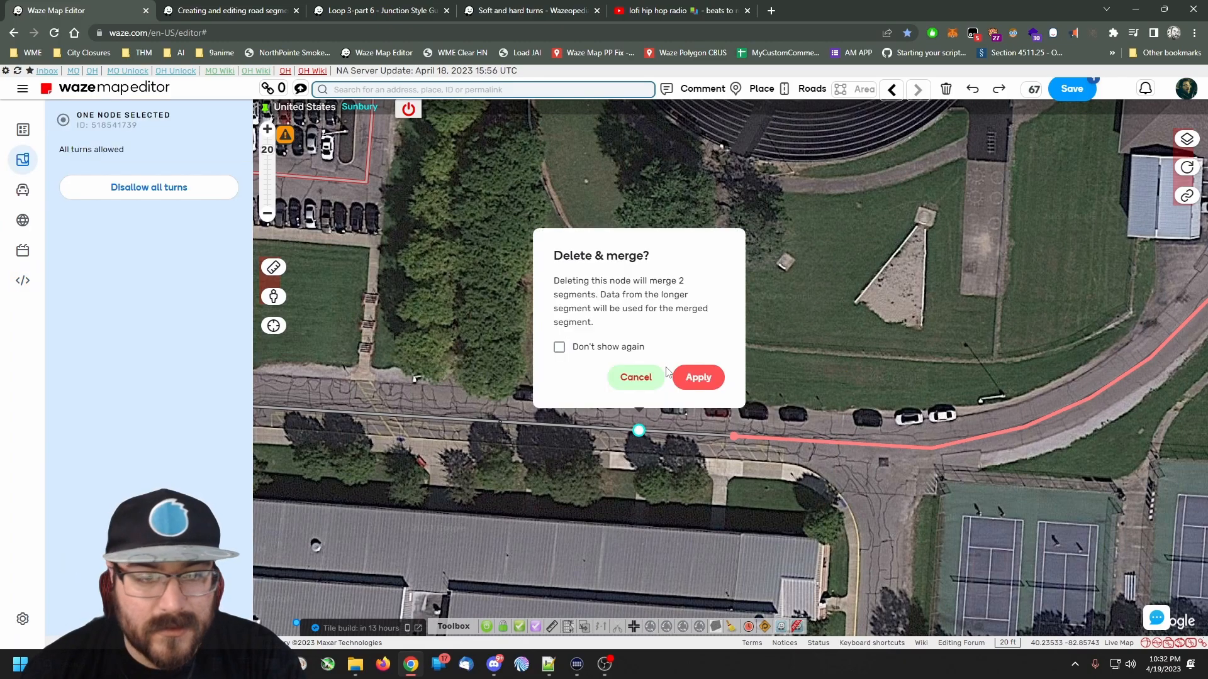
pyautogui.click(698, 375)
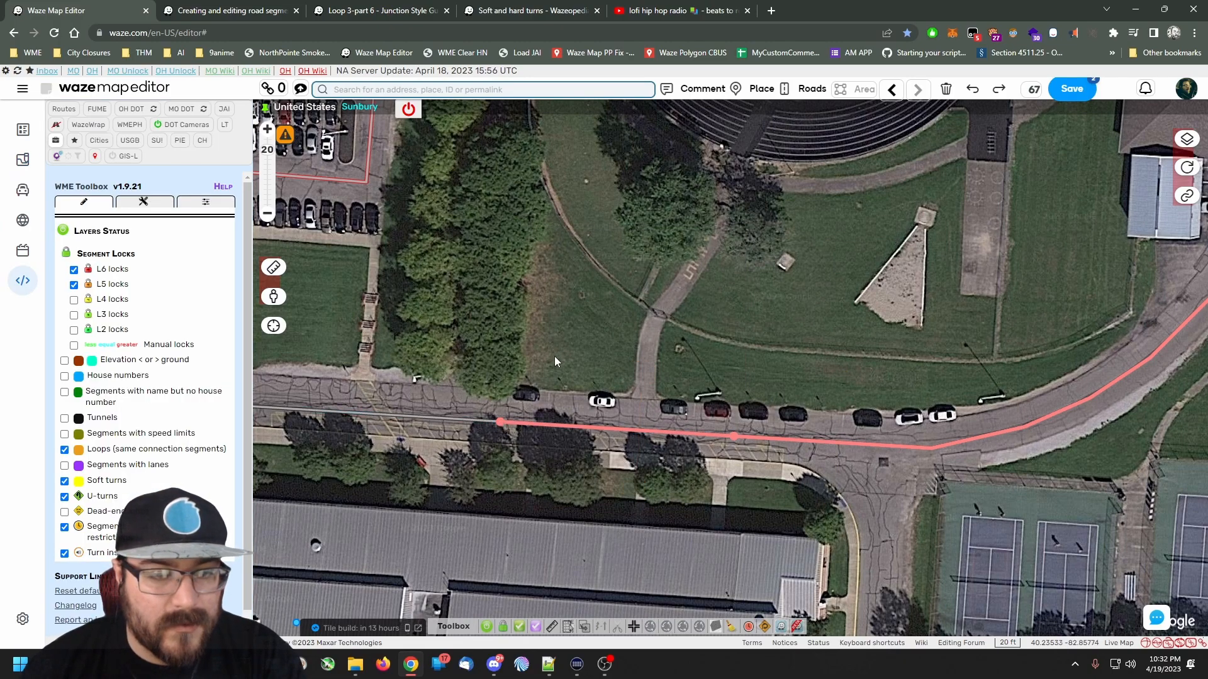
pyautogui.click(499, 423)
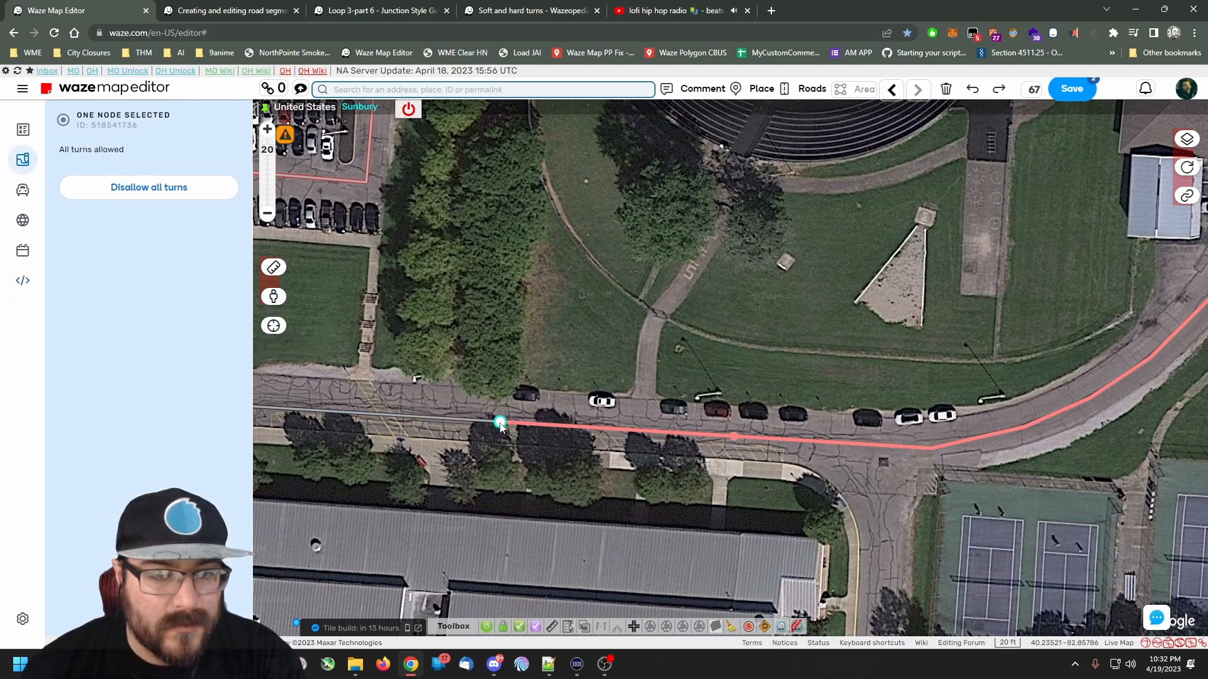
pyautogui.press('Delete')
pyautogui.click(558, 370)
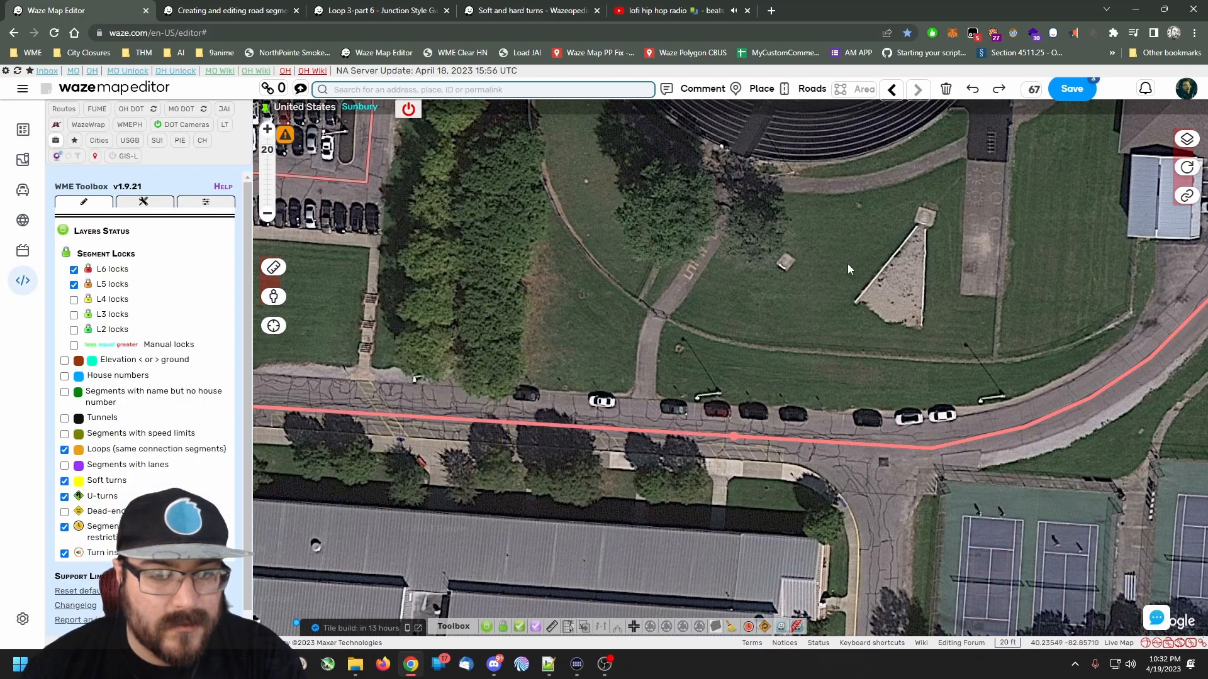
pyautogui.click(1071, 89)
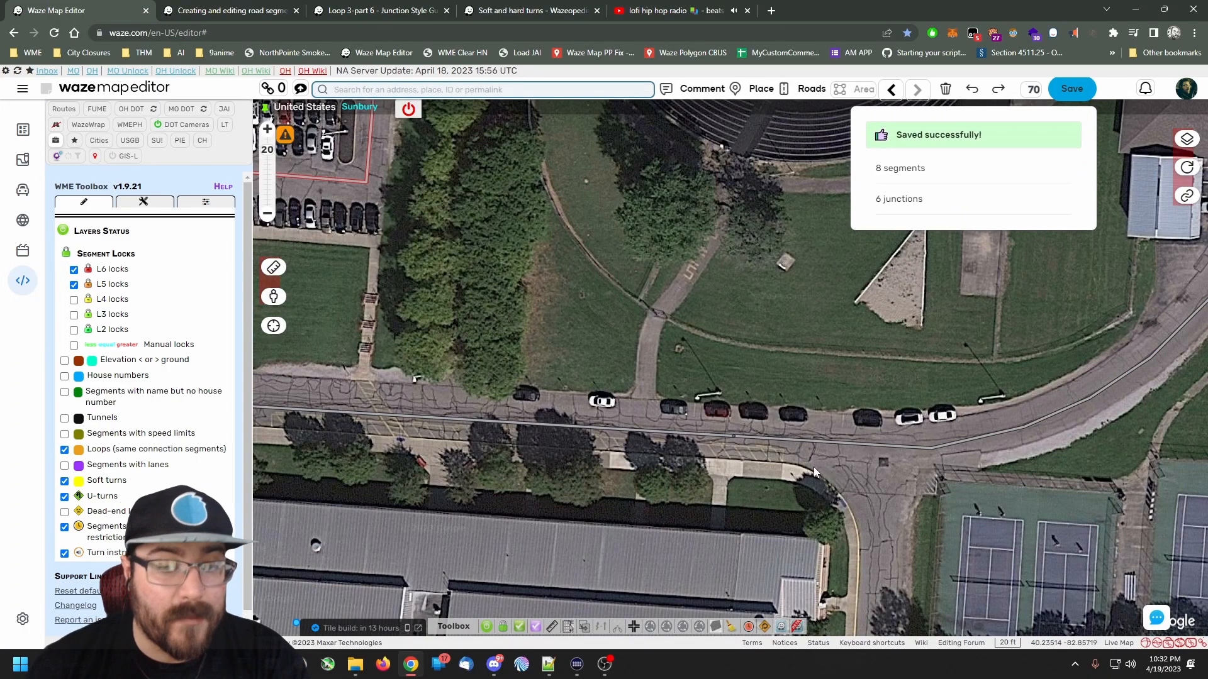
# Delete the last leftover junction node on the main road, merging its two segments, and save.
pyautogui.click(734, 436)
pyautogui.press('Delete')
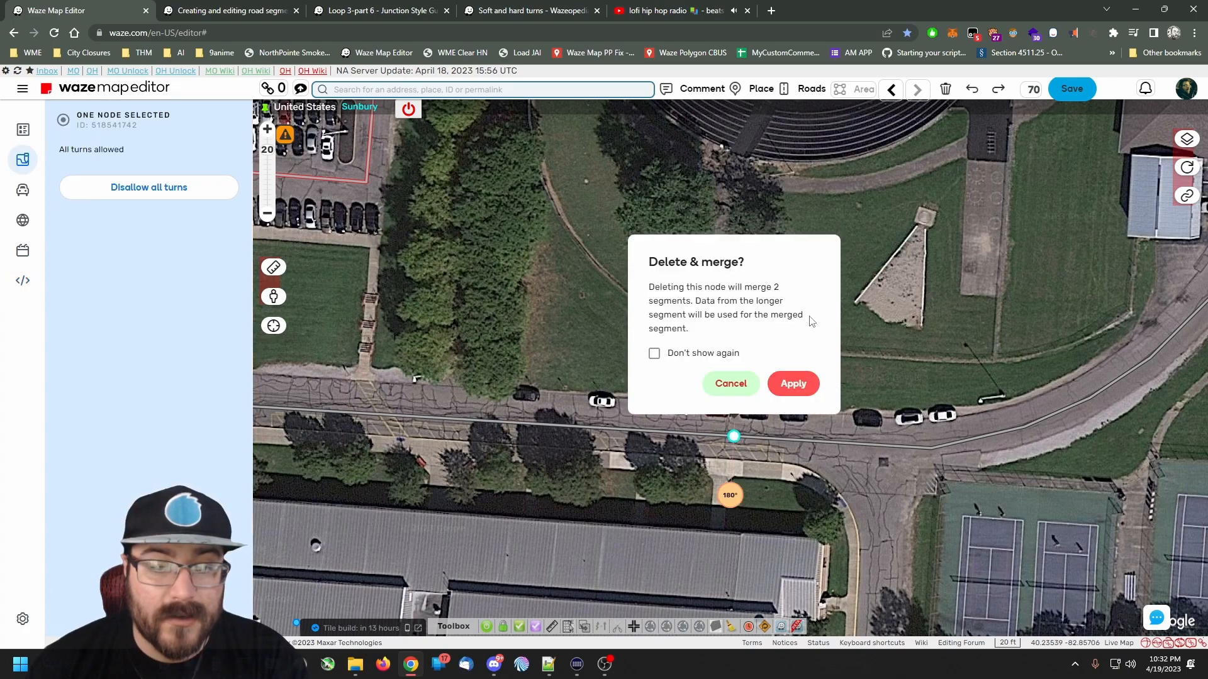
pyautogui.click(793, 383)
pyautogui.click(1071, 88)
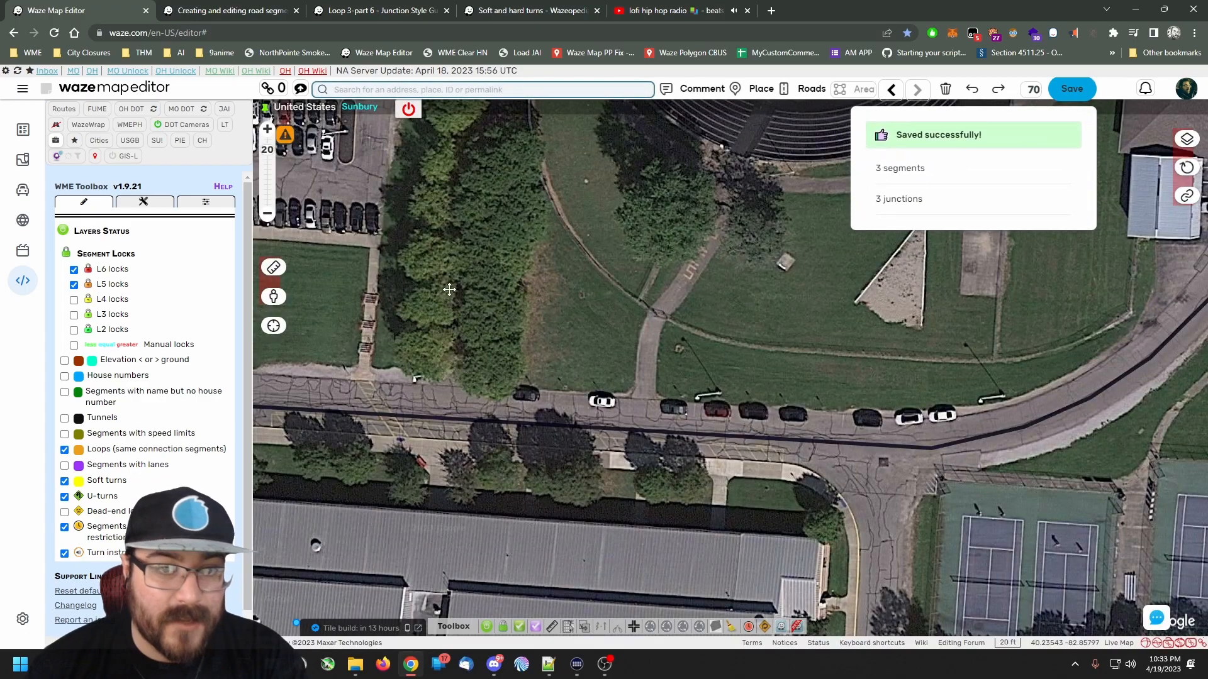
pyautogui.moveTo(449, 289); pyautogui.dragTo(547, 340)
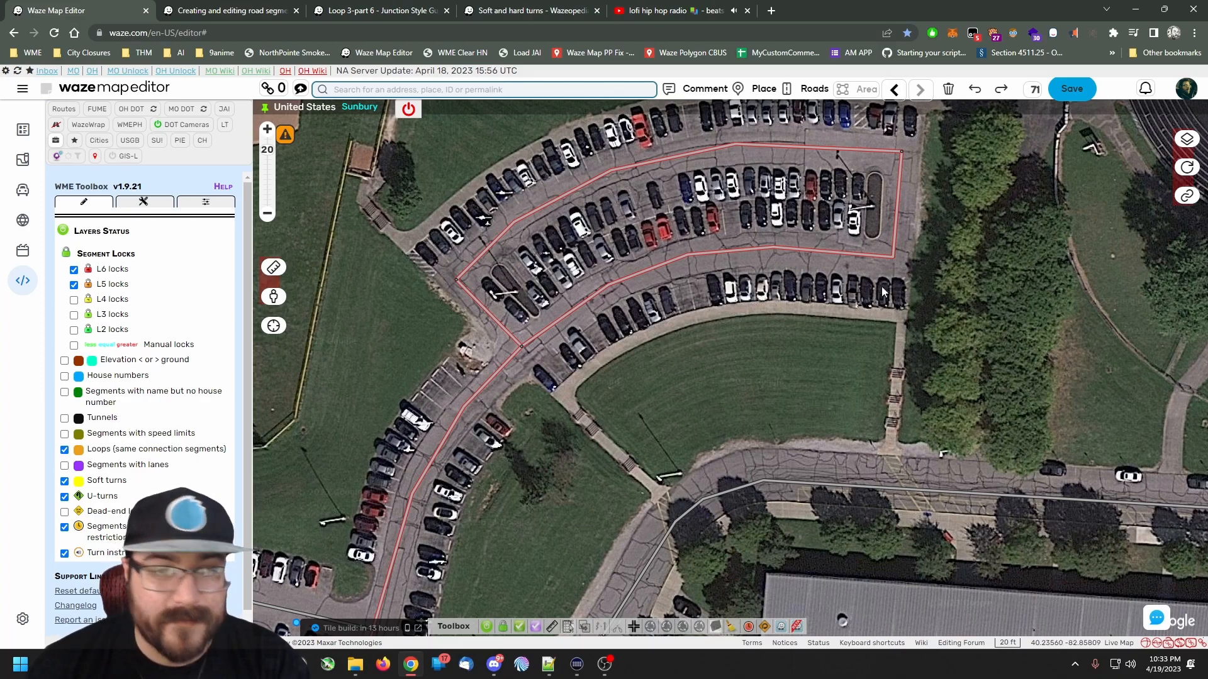
pyautogui.moveTo(571, 380); pyautogui.dragTo(655, 297)
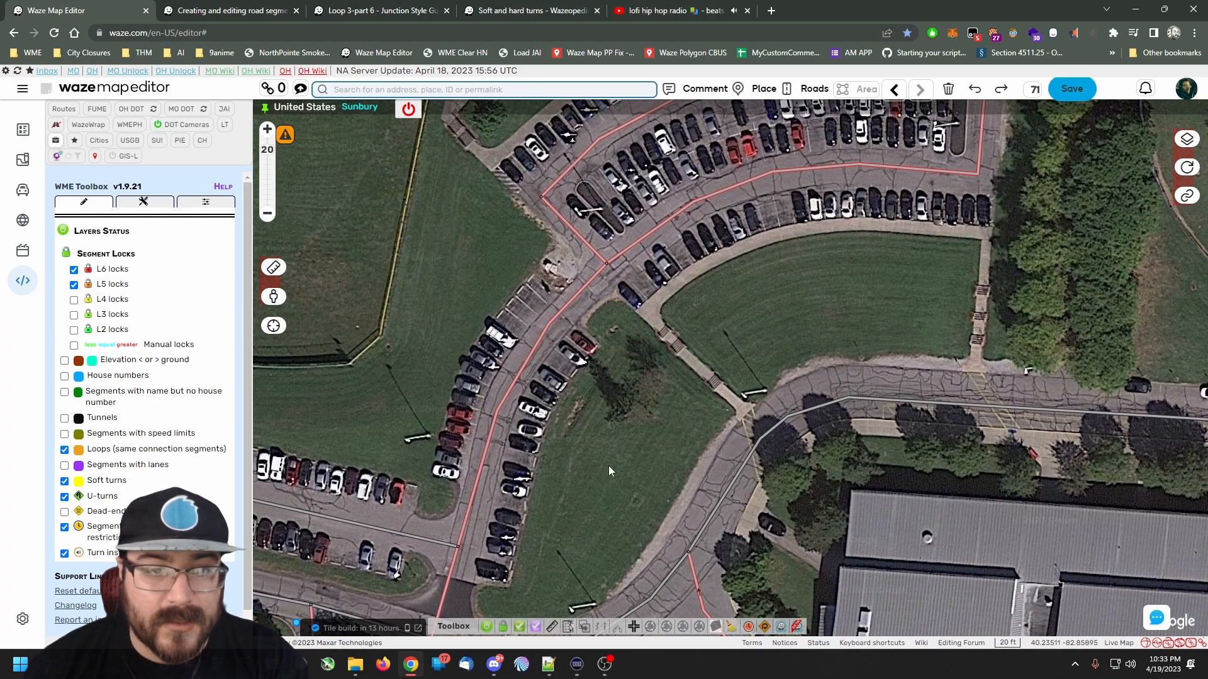
pyautogui.moveTo(615, 453); pyautogui.dragTo(650, 297)
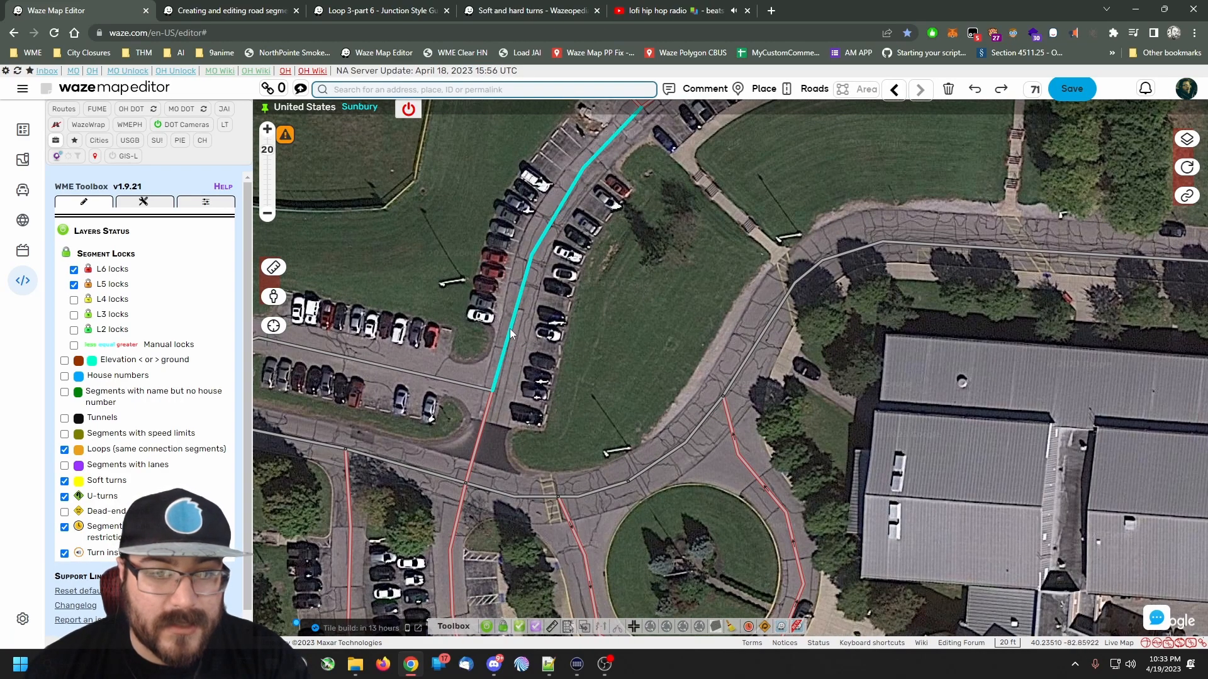
pyautogui.moveTo(811, 311); pyautogui.dragTo(710, 374)
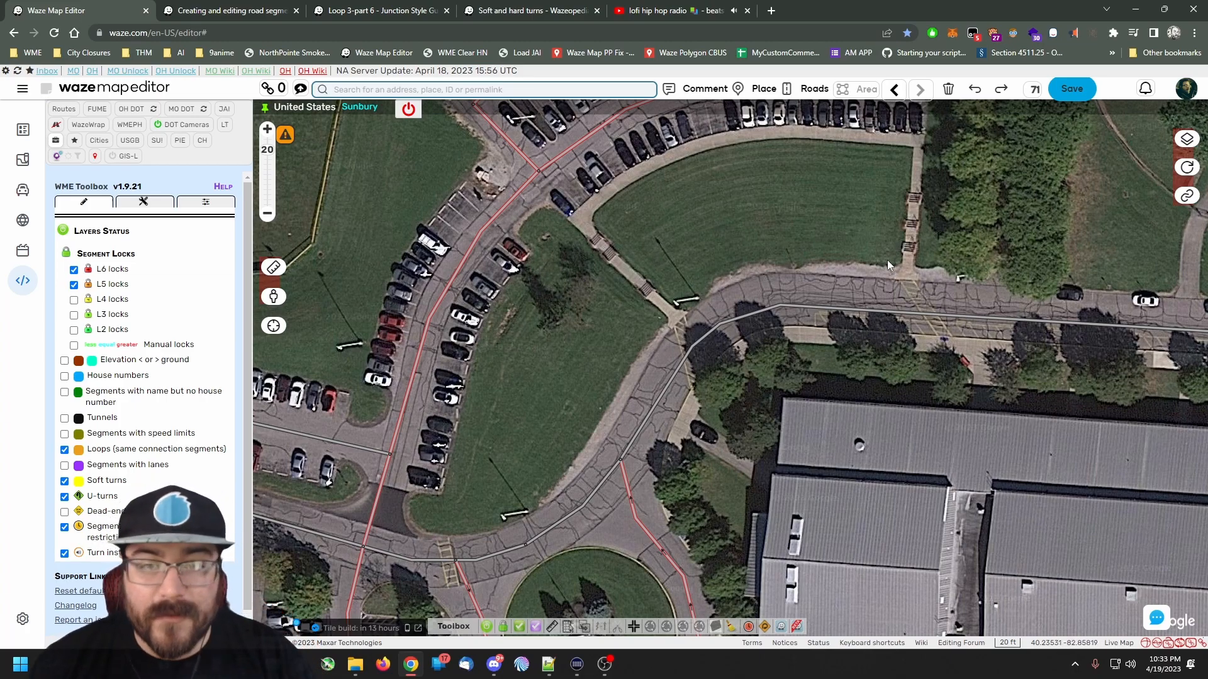
# Draw a road segment southward from the main road along the driveway between the large building and the tennis courts, and save.
pyautogui.moveTo(890, 262); pyautogui.dragTo(356, 159)
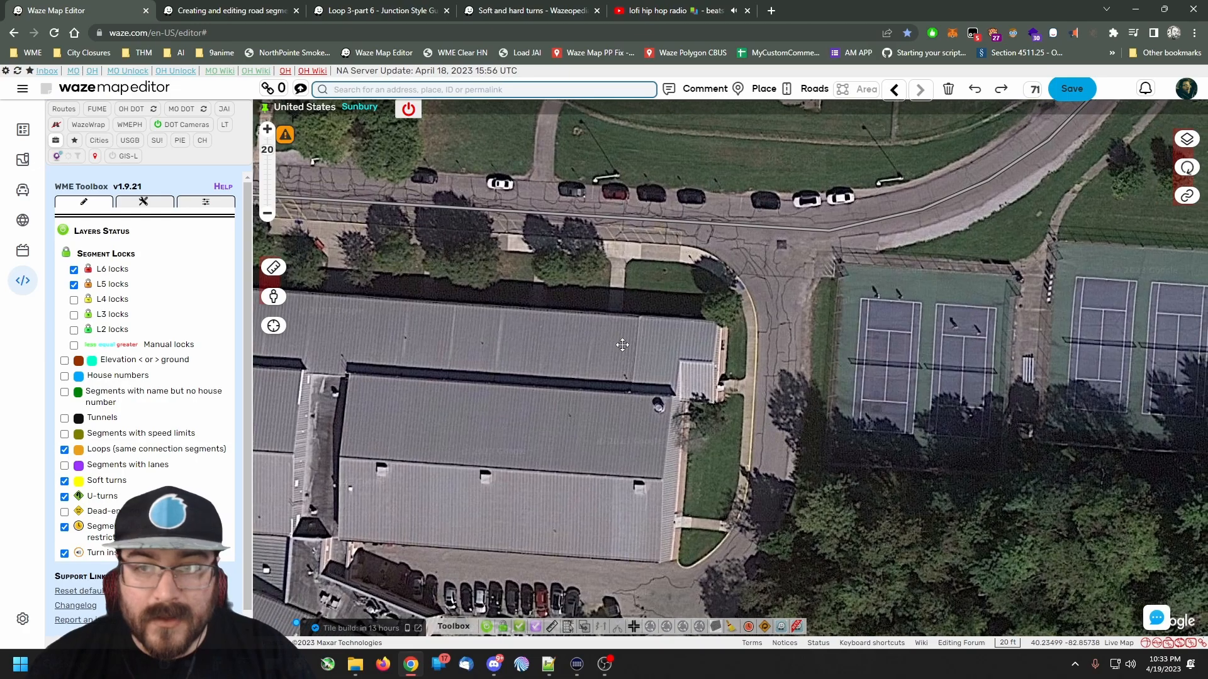
pyautogui.moveTo(814, 89)
pyautogui.click(824, 113)
pyautogui.click(783, 228)
pyautogui.doubleClick(768, 404)
pyautogui.click(832, 339)
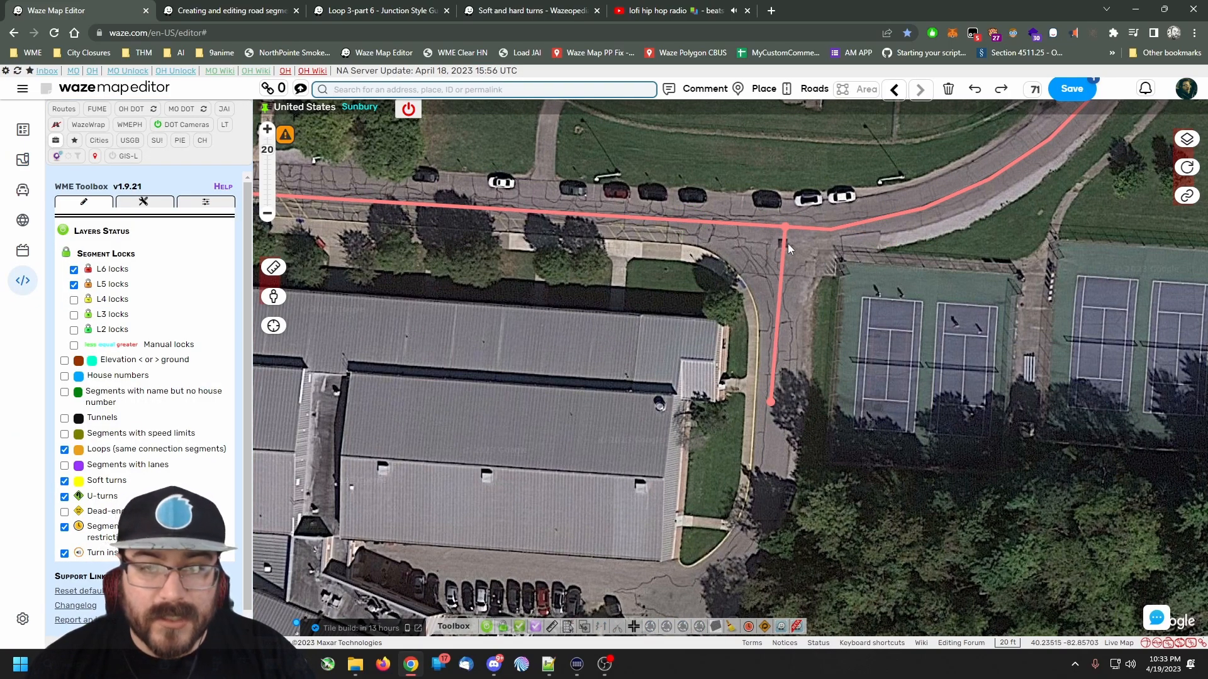
pyautogui.click(1072, 89)
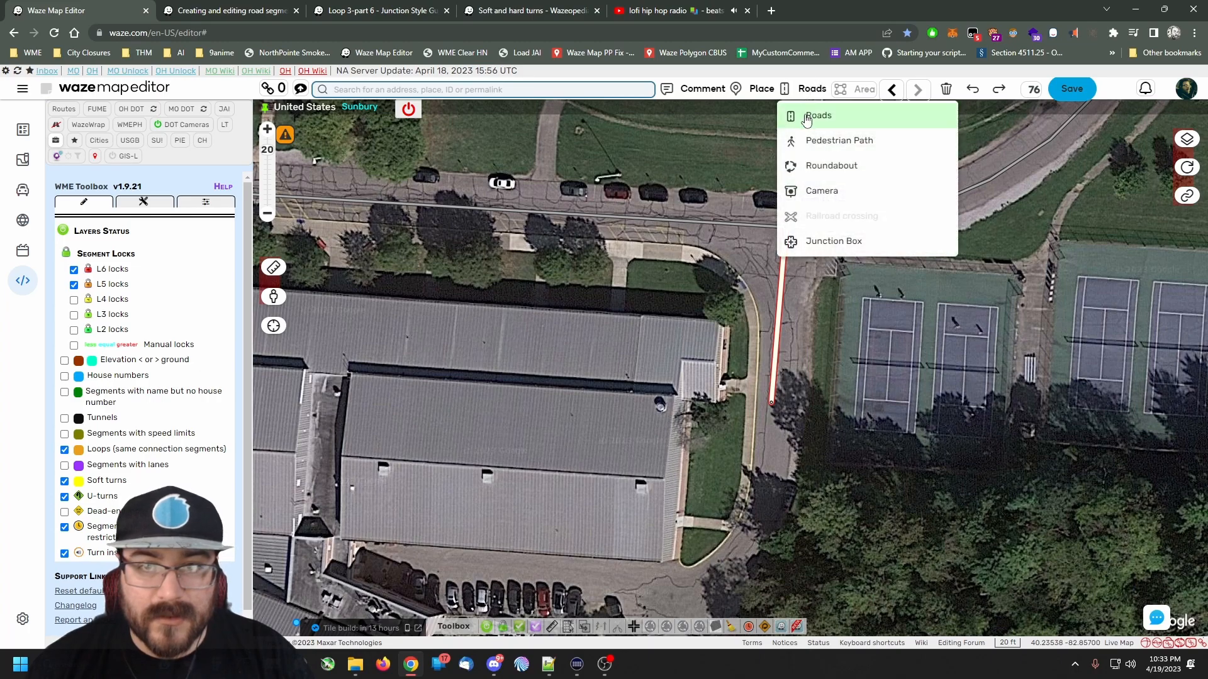
# Draw a short separate road segment westward from the tennis courts, ending just east of the driveway road's south end.
pyautogui.click(809, 113)
pyautogui.click(902, 412)
pyautogui.doubleClick(802, 405)
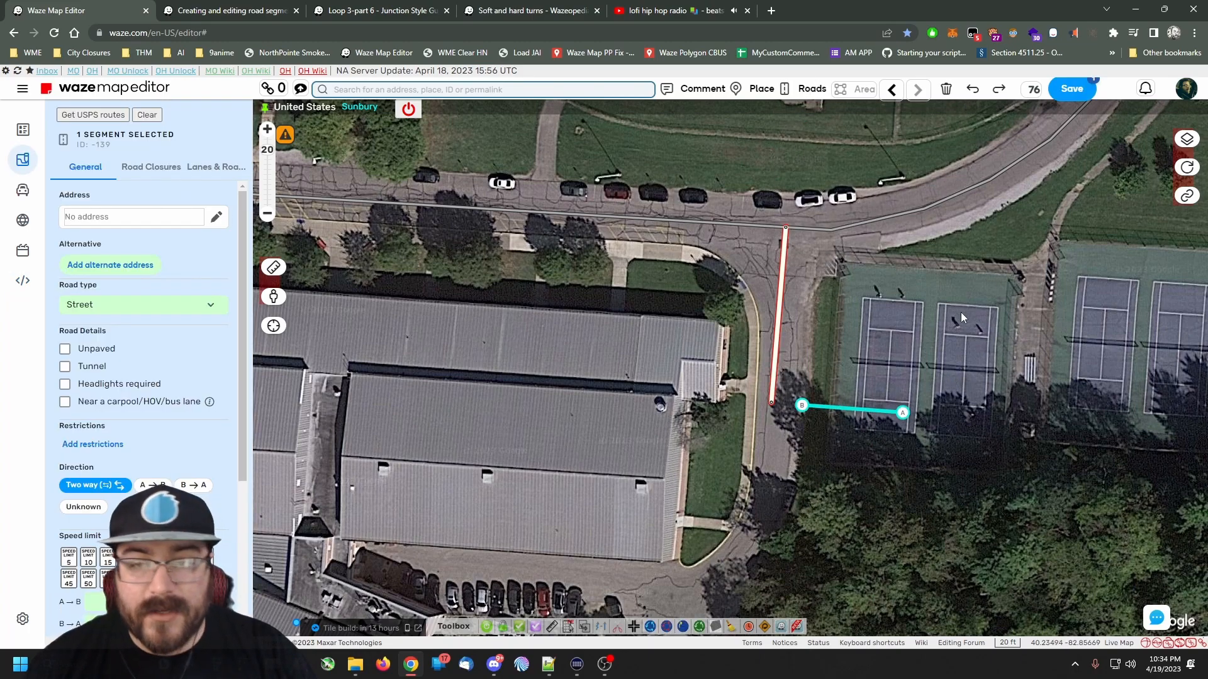
# Join the west end of the short tennis-court segment to the driveway road's south end and save despite the warnings.
pyautogui.click(855, 430)
pyautogui.moveTo(801, 405); pyautogui.dragTo(739, 404)
pyautogui.click(762, 402)
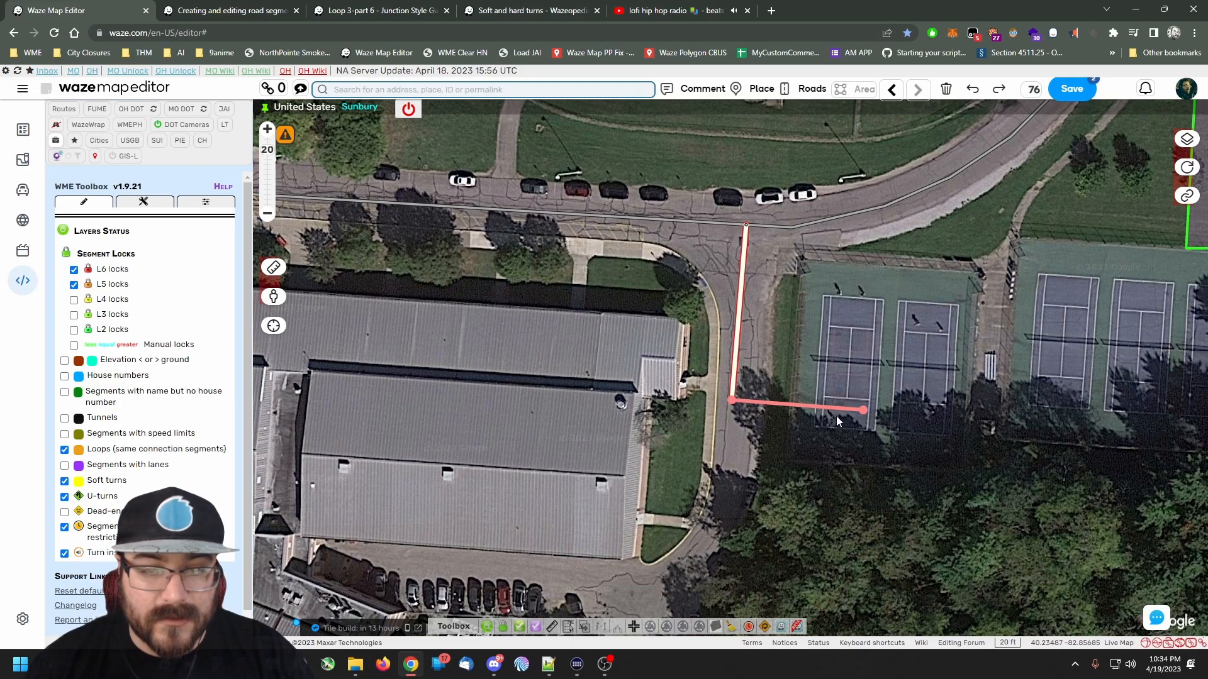
pyautogui.click(1071, 88)
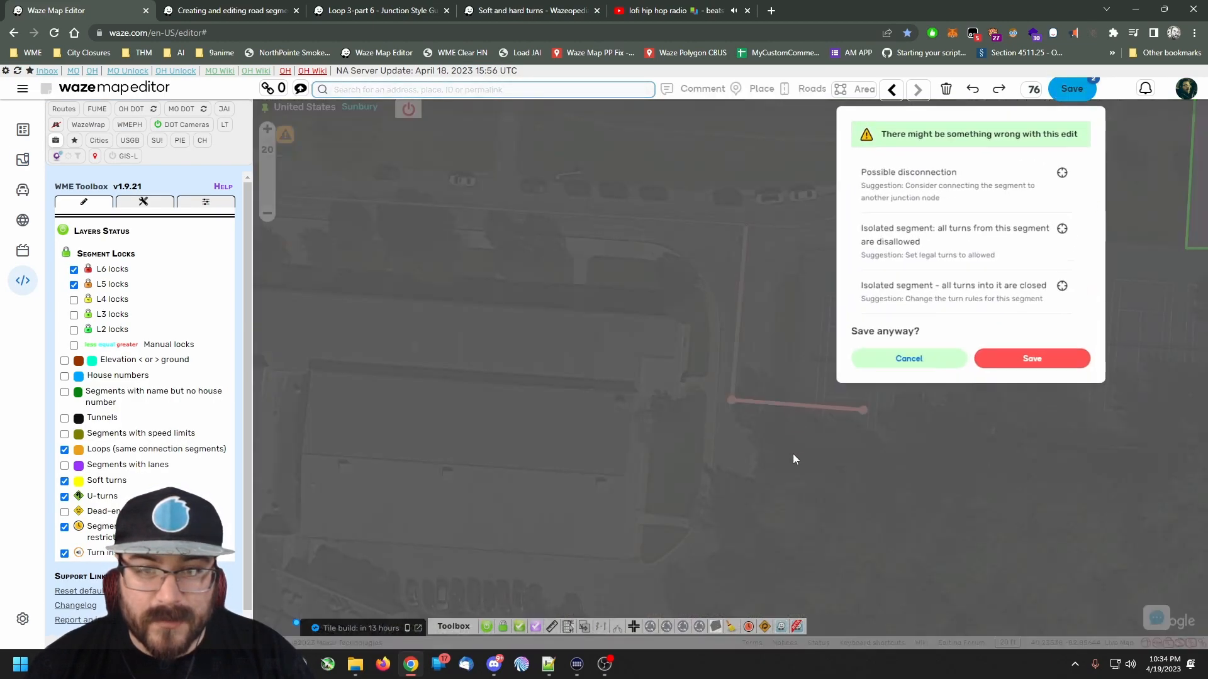
pyautogui.click(1014, 365)
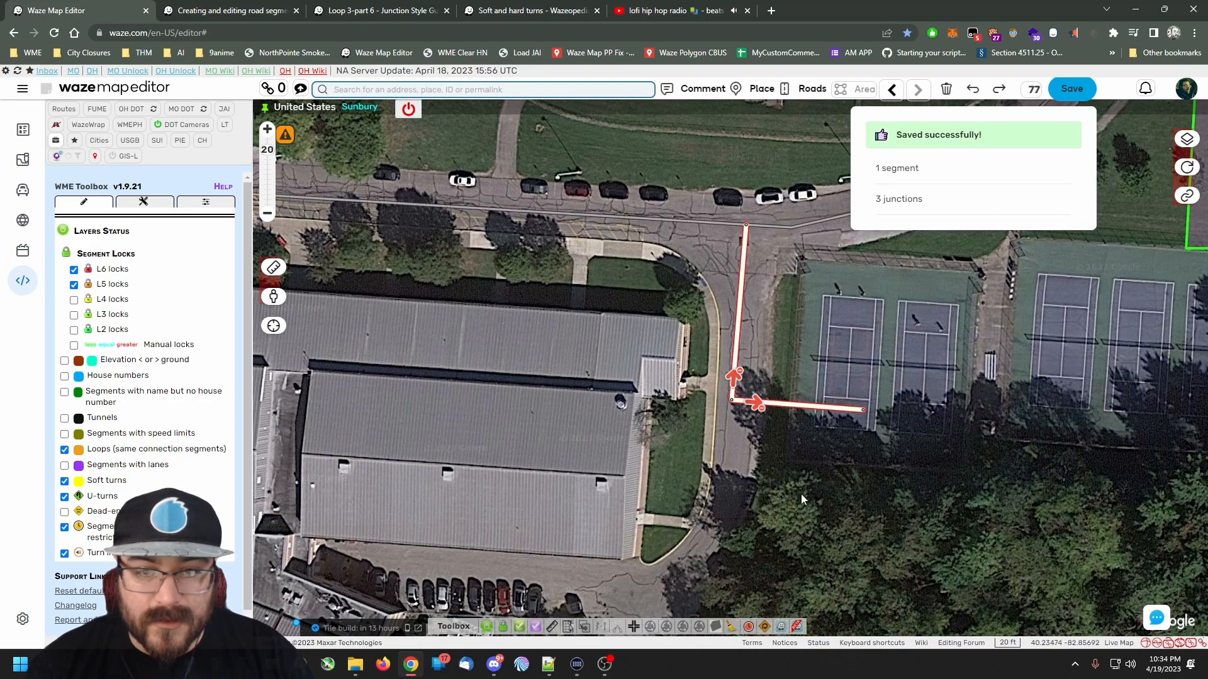
# Inspect the corner junction between the driveway road and the tennis-court segment, trying all turns allowed and then disallowed.
pyautogui.click(731, 400)
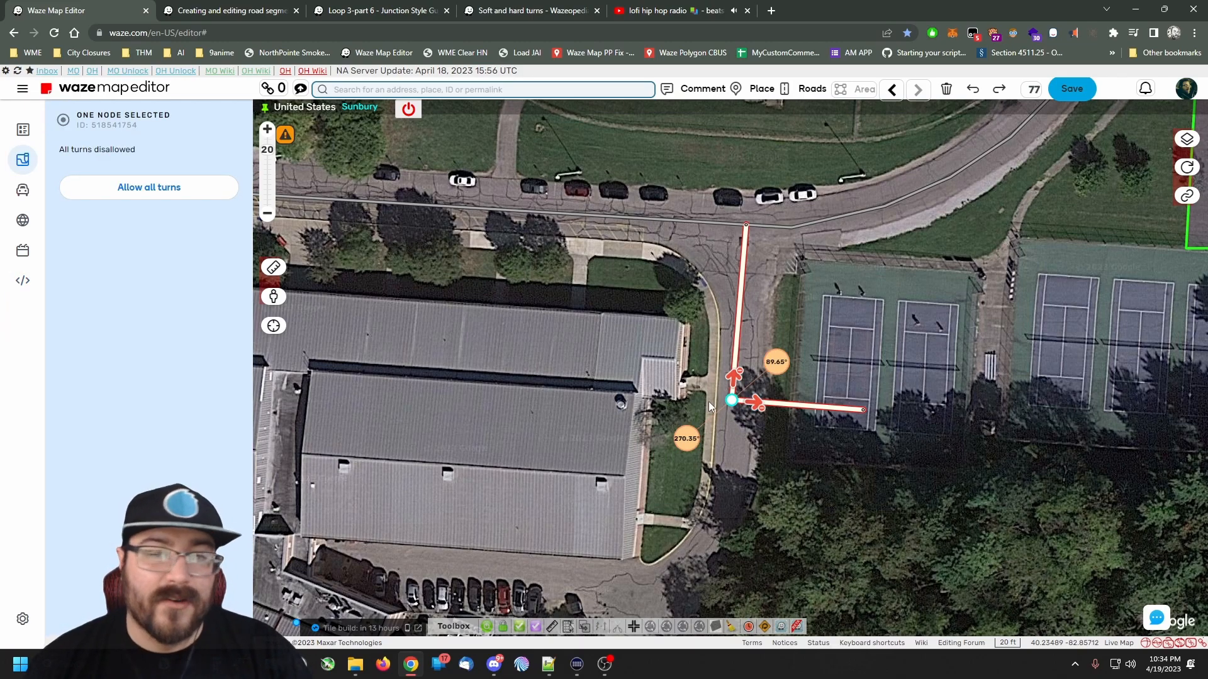
pyautogui.click(783, 429)
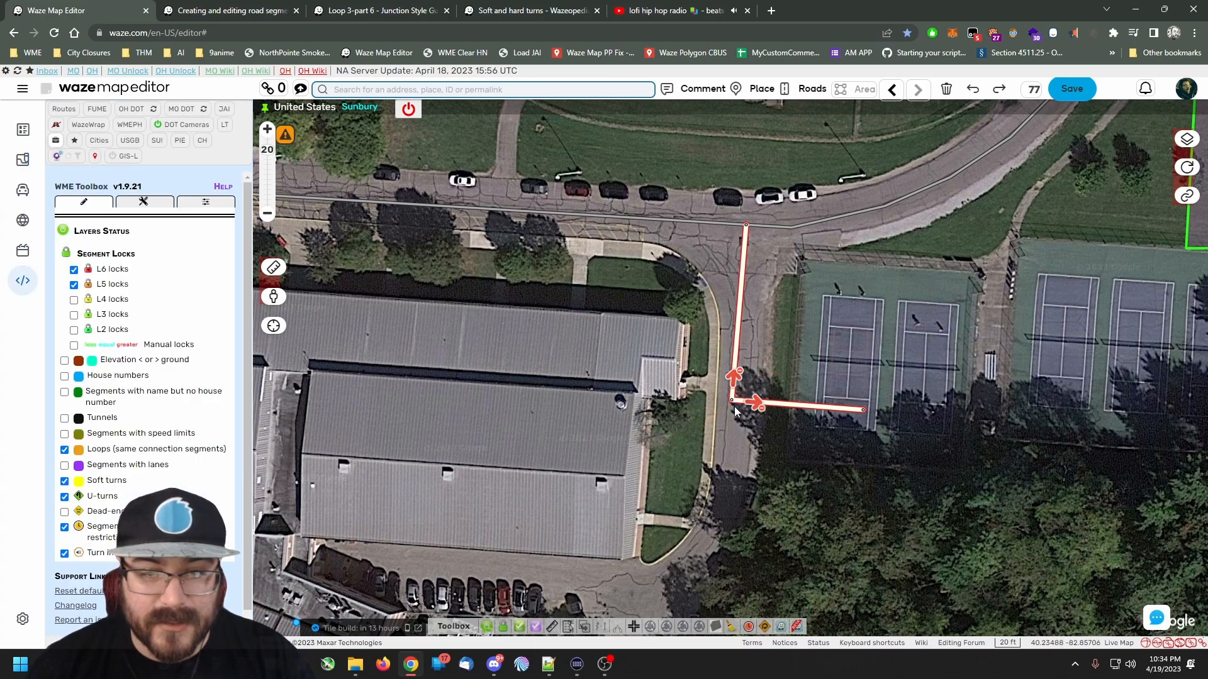
pyautogui.click(731, 401)
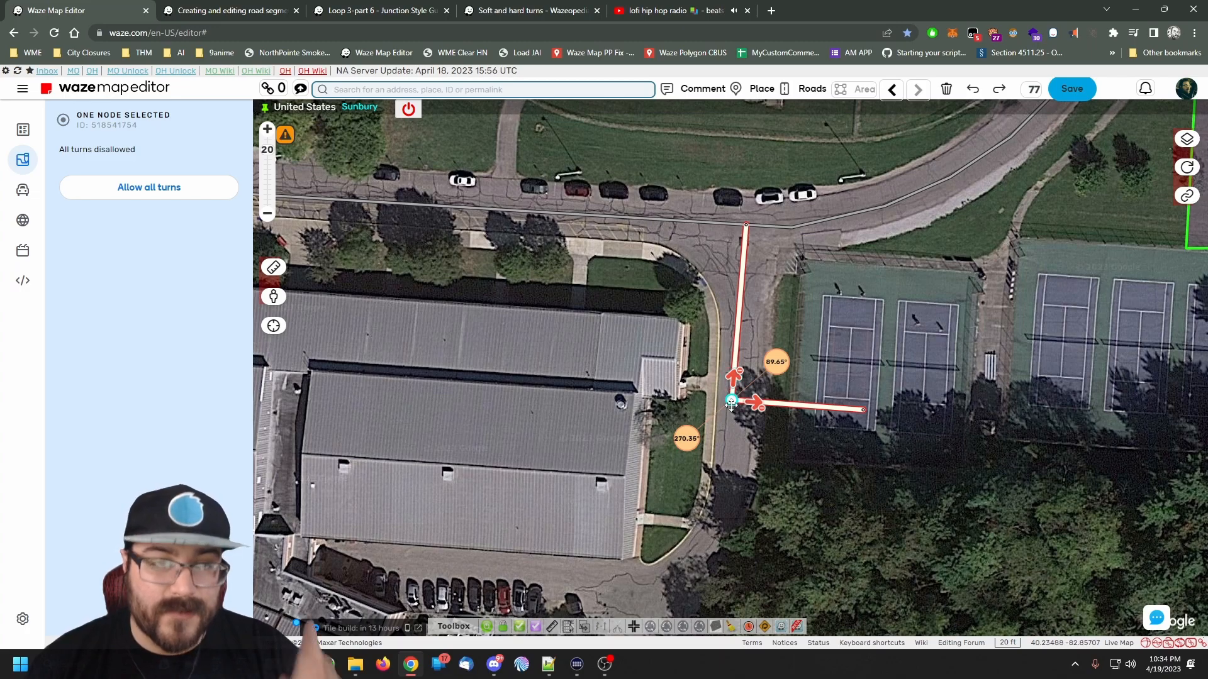
pyautogui.click(168, 194)
pyautogui.click(157, 198)
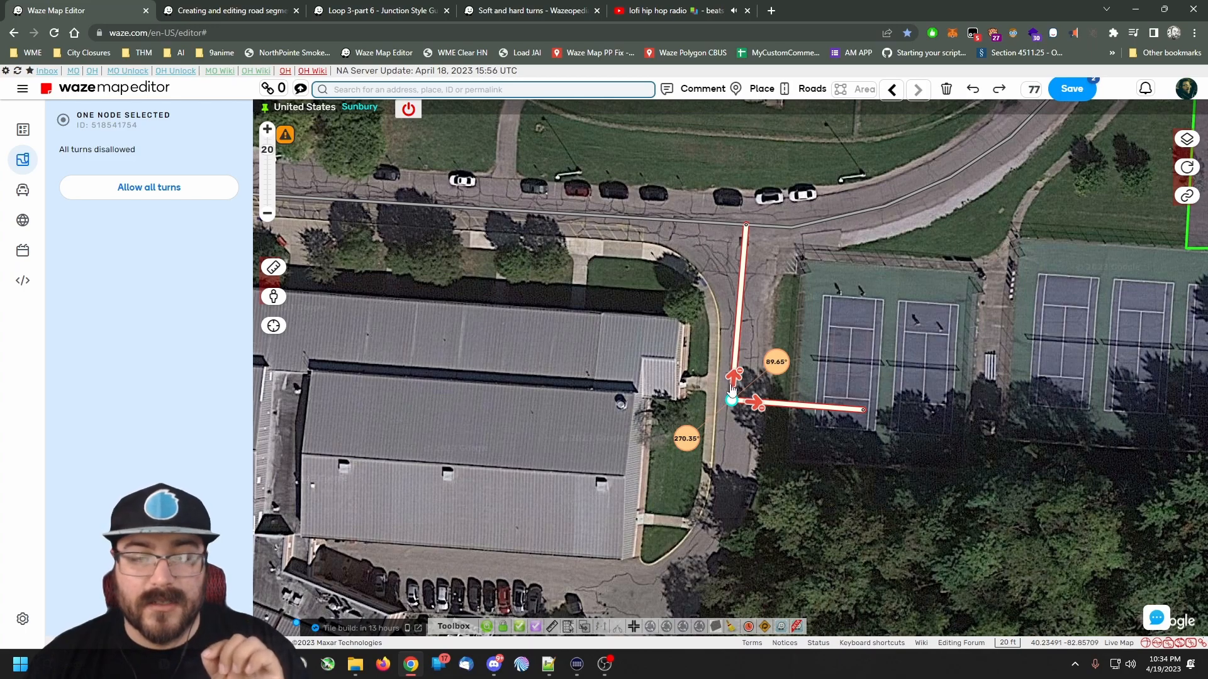
pyautogui.click(828, 339)
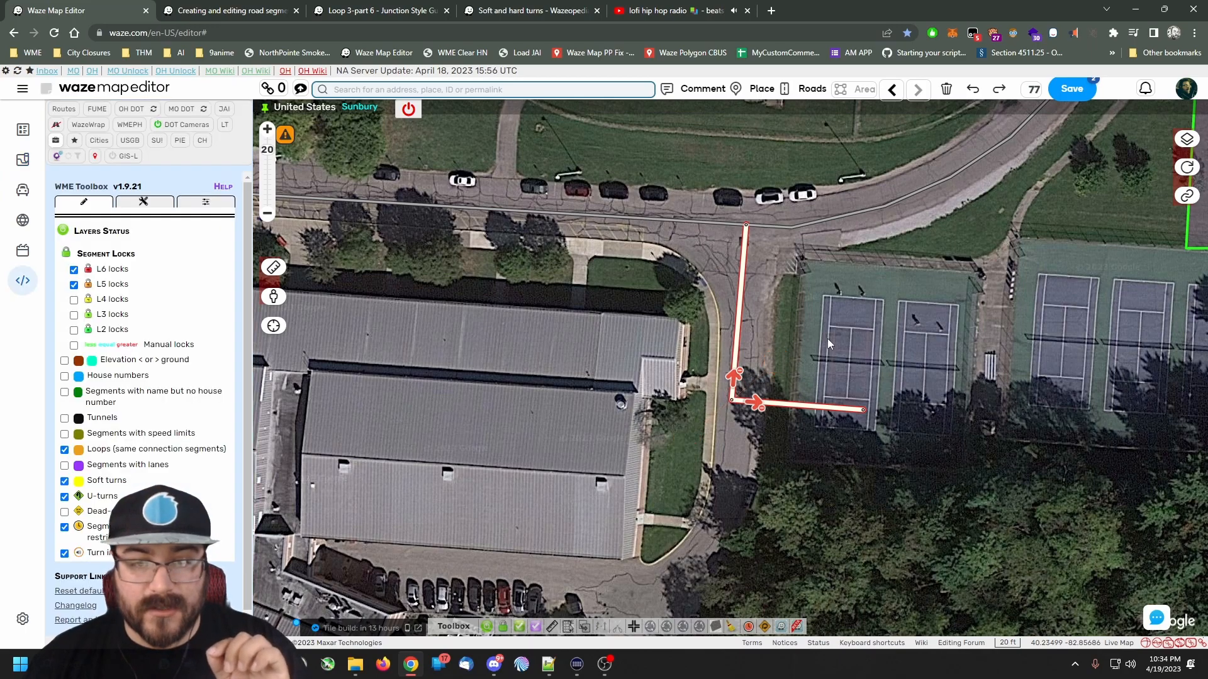
# Allow all turns at the junction between the driveway road and the tennis-court segment, and save.
pyautogui.click(730, 401)
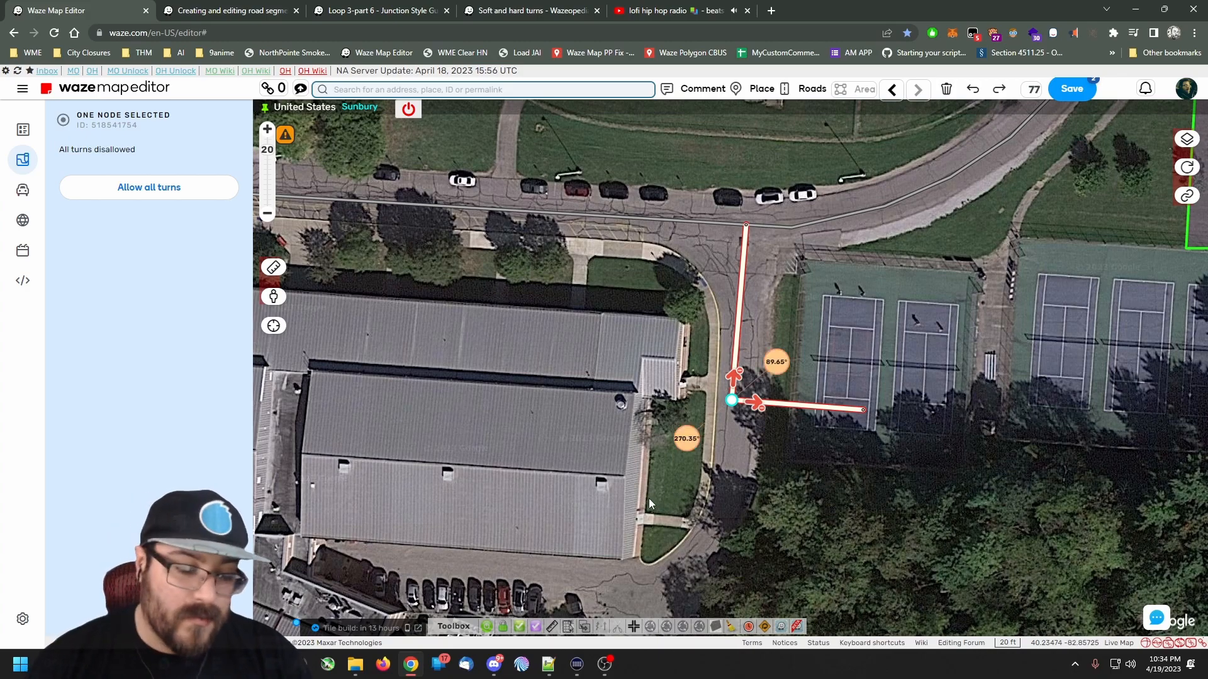
pyautogui.press('w')
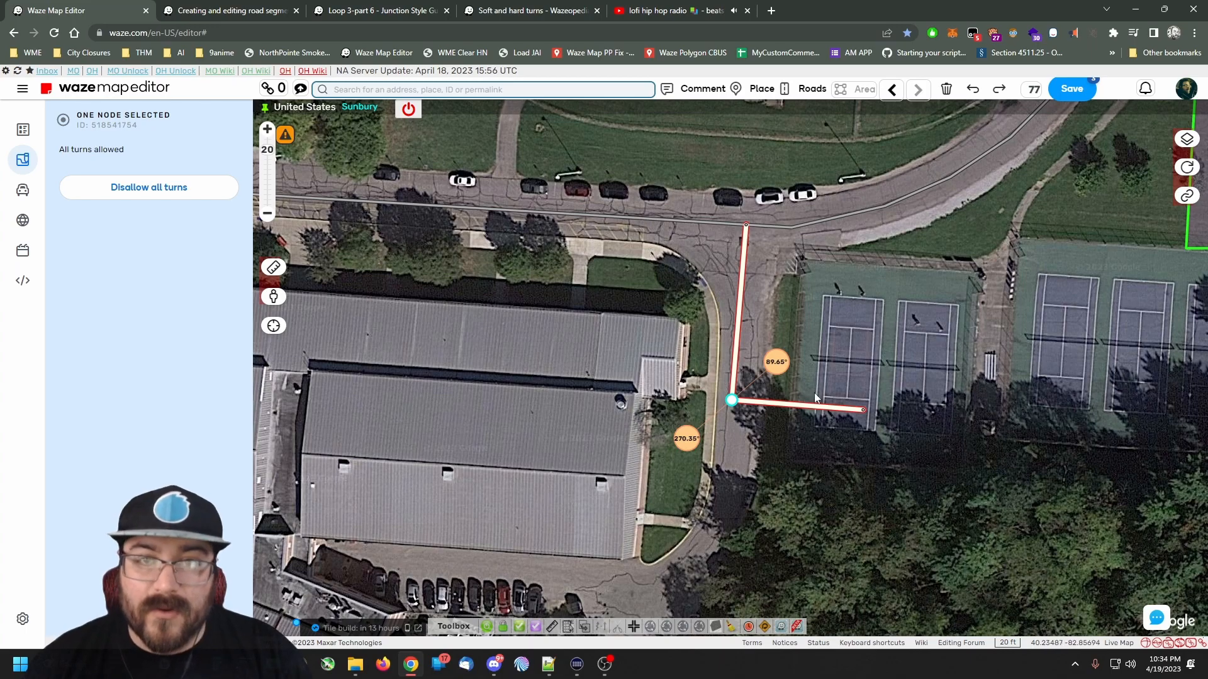
pyautogui.click(1071, 88)
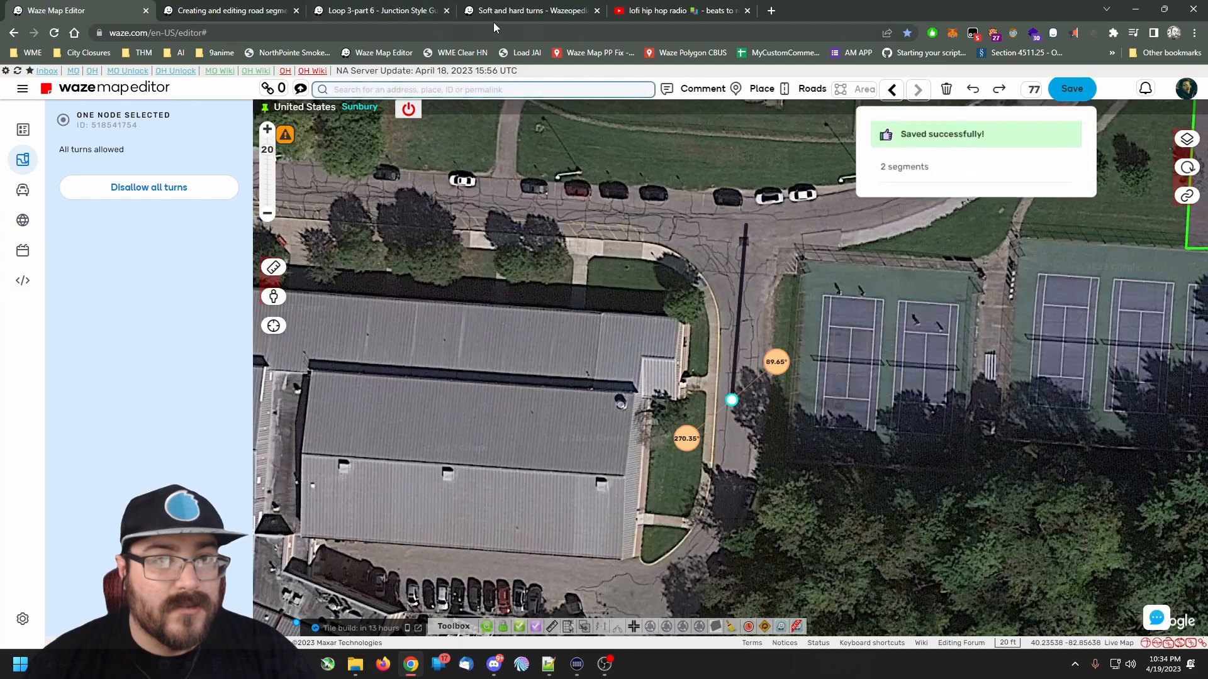
# Switch to the Wazeopedia page on soft and hard turns and read from the key terms through route calculation.
pyautogui.click(515, 11)
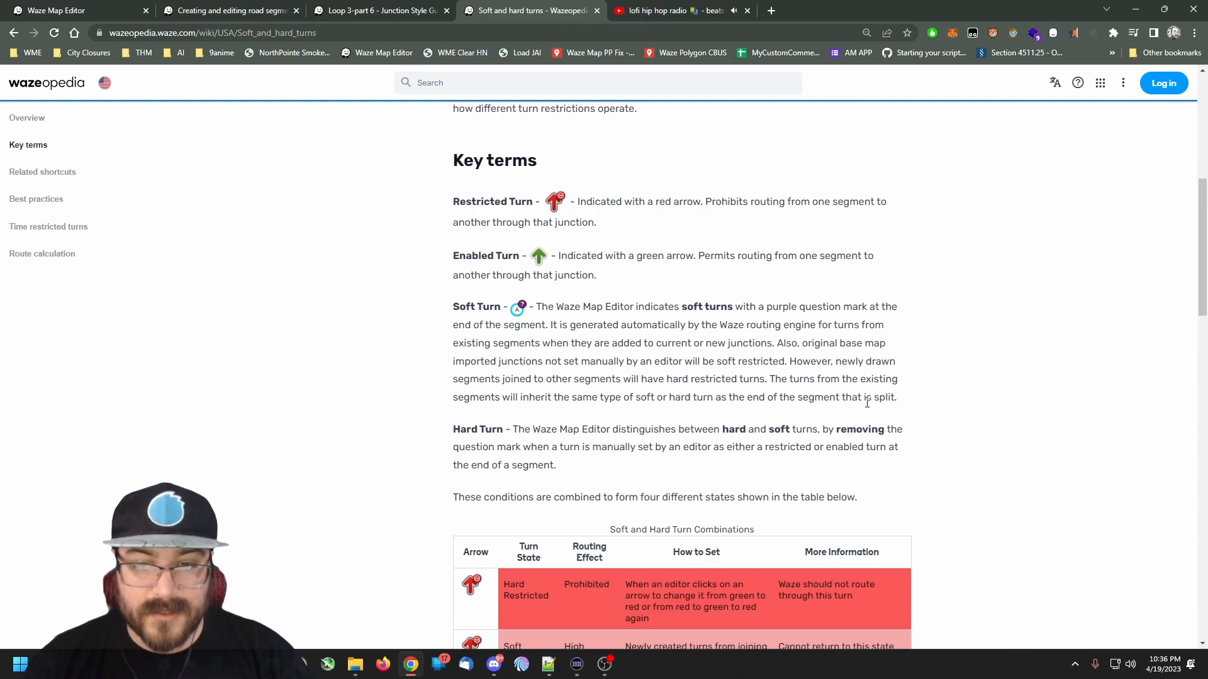
pyautogui.scroll(-6, 922, 443)
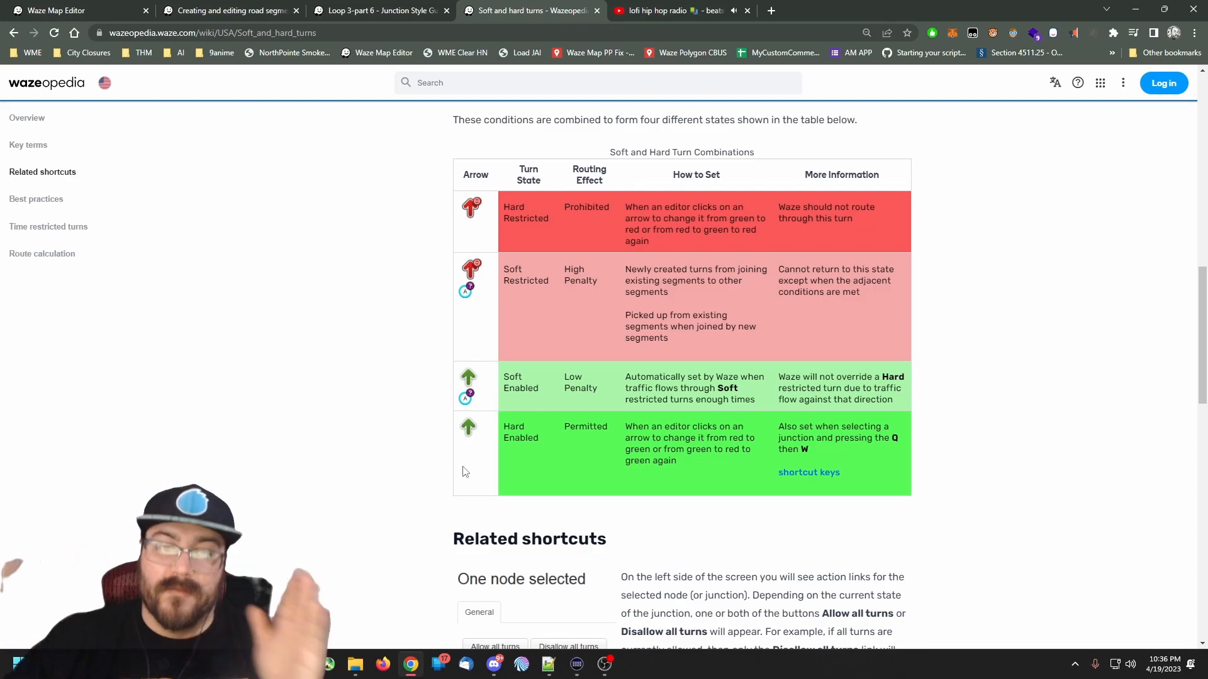
pyautogui.scroll(-15, 695, 453)
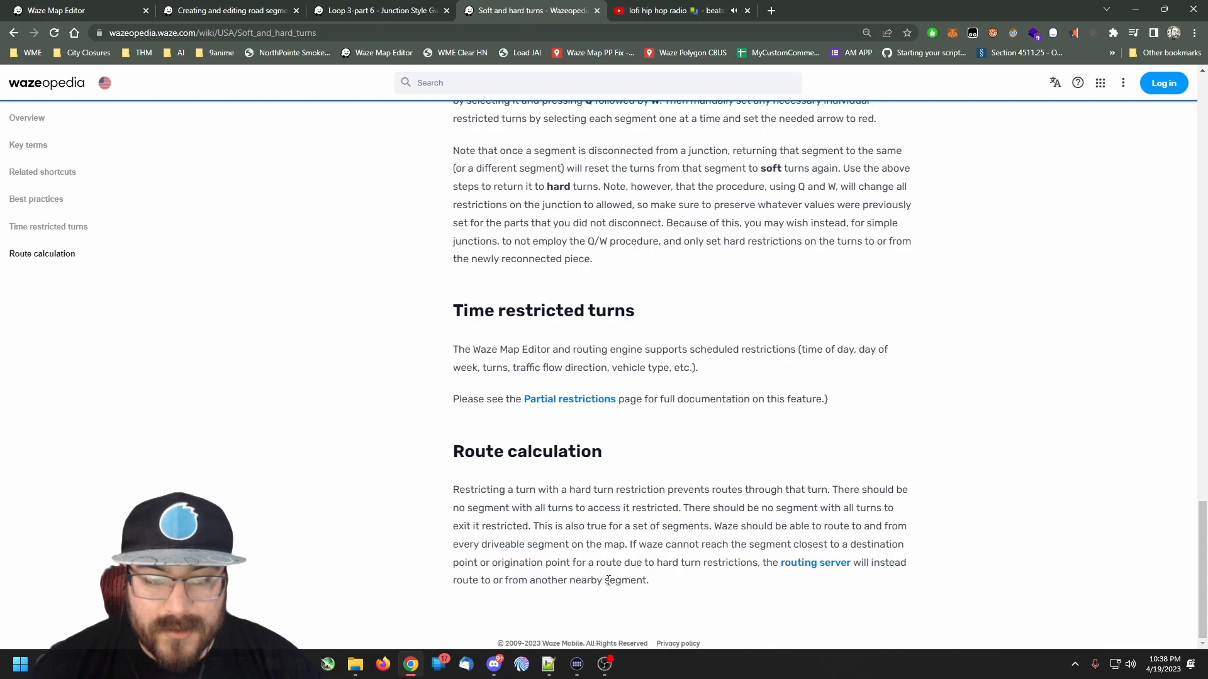
# Return to Waze Map Editor and enable the WME ClickSaver script in Violentmonkey.
pyautogui.hotkey('ctrl', '1')
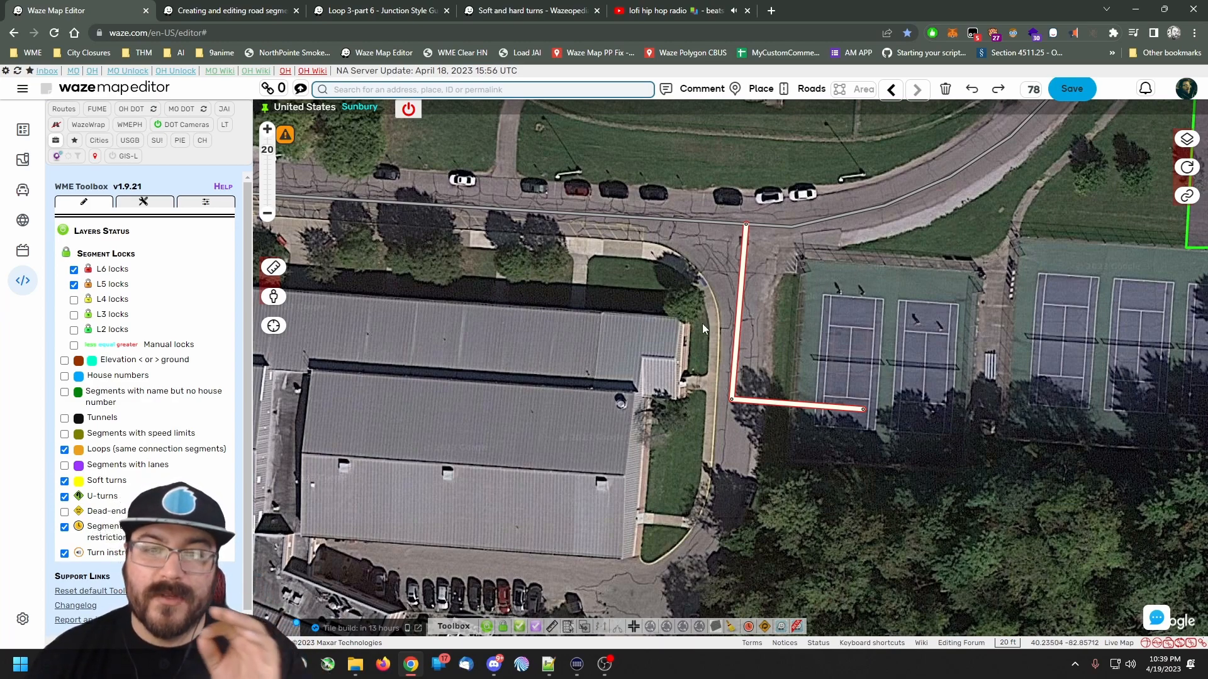
pyautogui.click(995, 38)
pyautogui.scroll(-6, 865, 302)
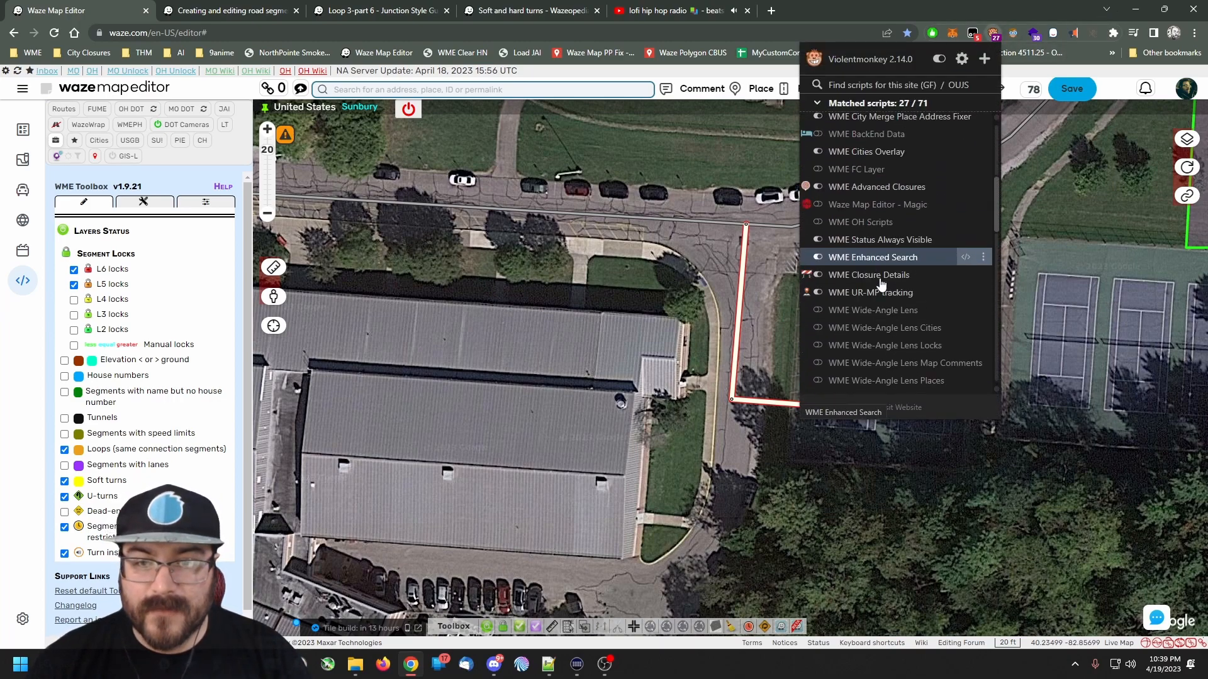
pyautogui.scroll(-3, 880, 287)
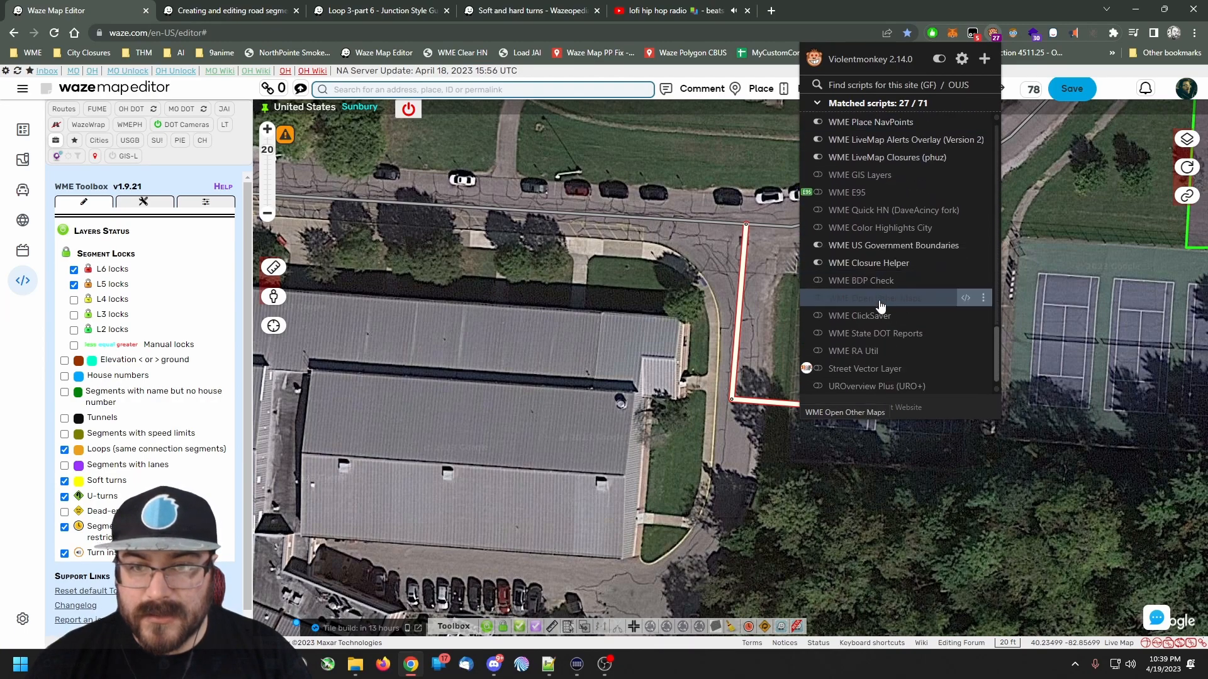
pyautogui.click(819, 316)
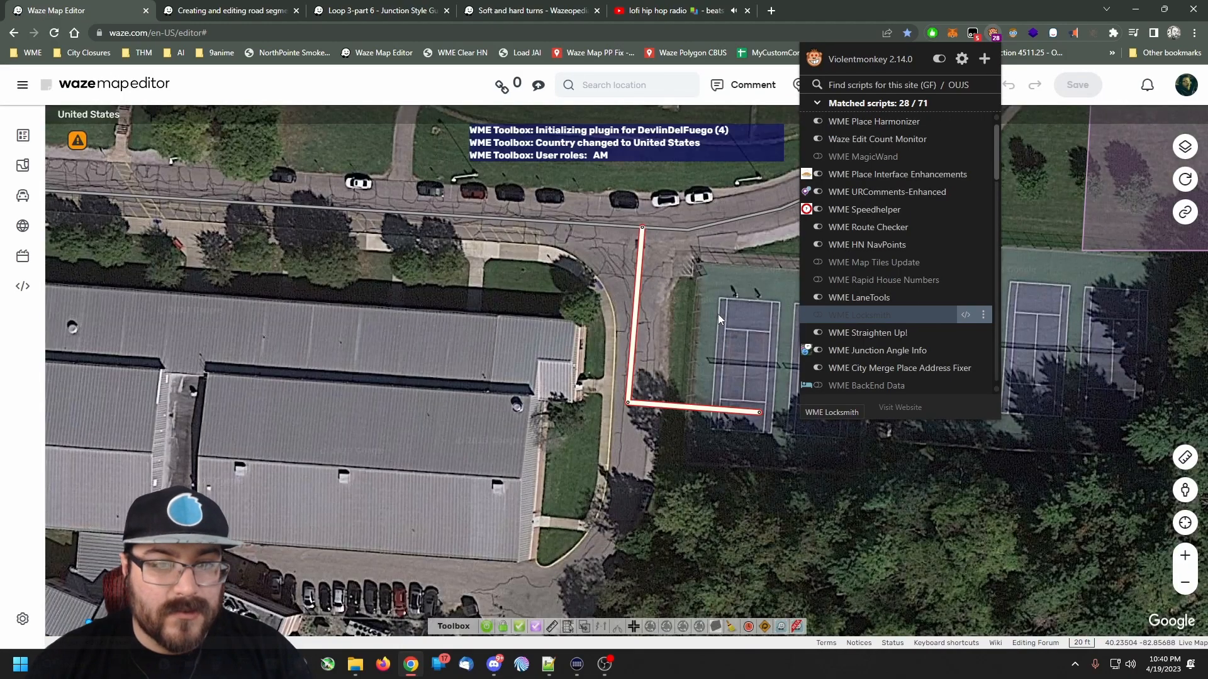
pyautogui.click(719, 315)
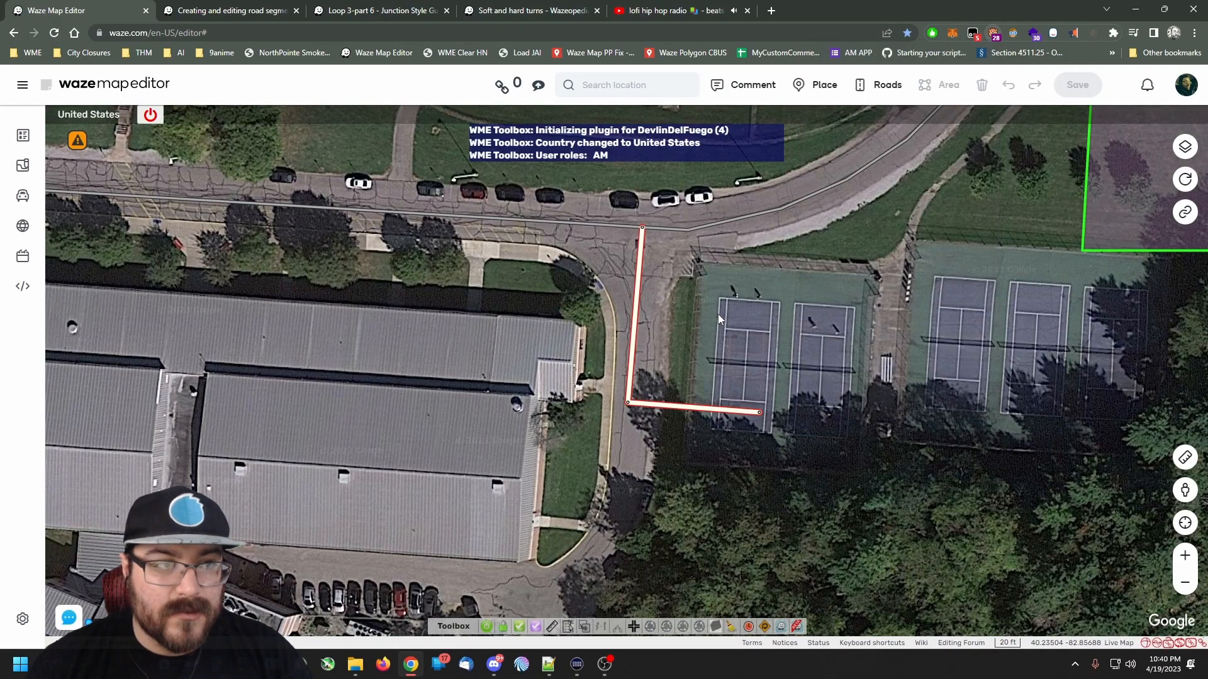
pyautogui.click(24, 269)
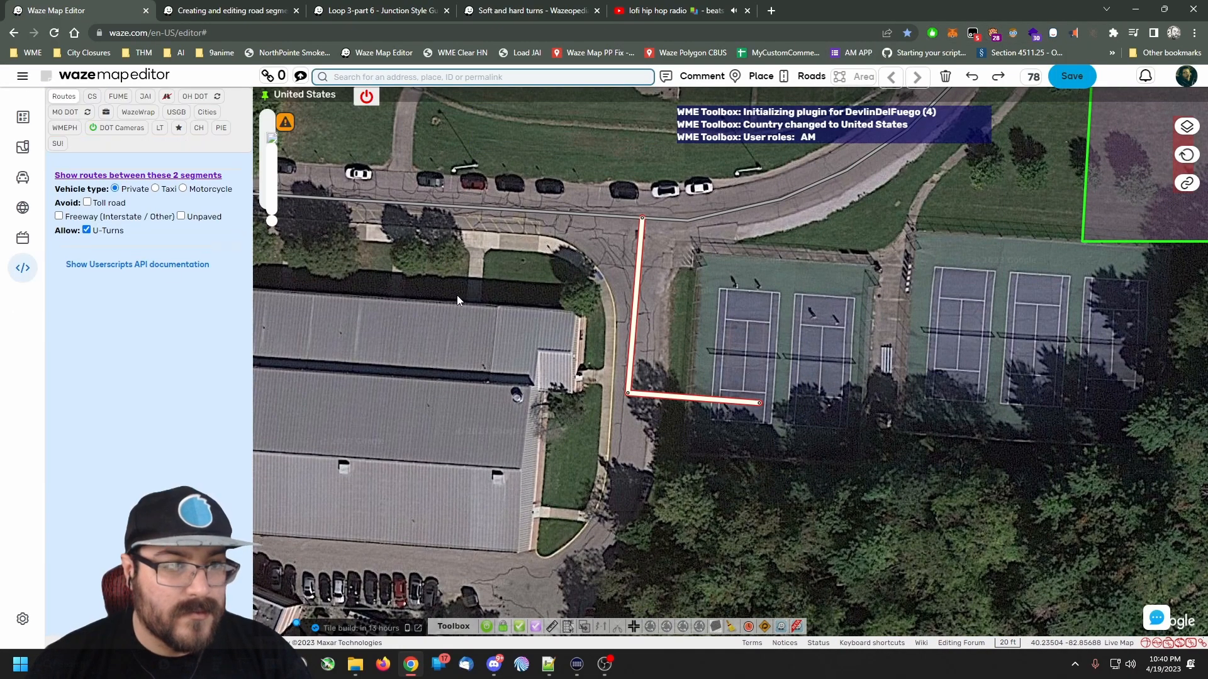
# Change the driveway road segment's type to Parking Lot Road with the ClickSaver shortcut, and save.
pyautogui.click(638, 296)
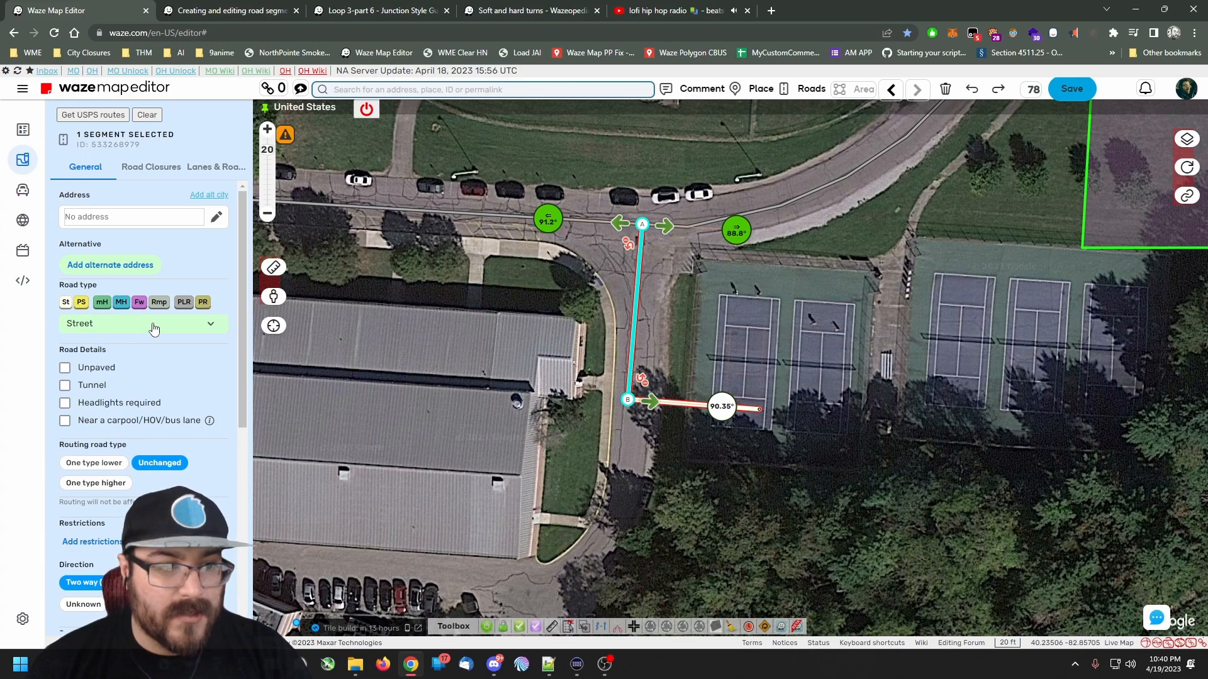
pyautogui.click(184, 303)
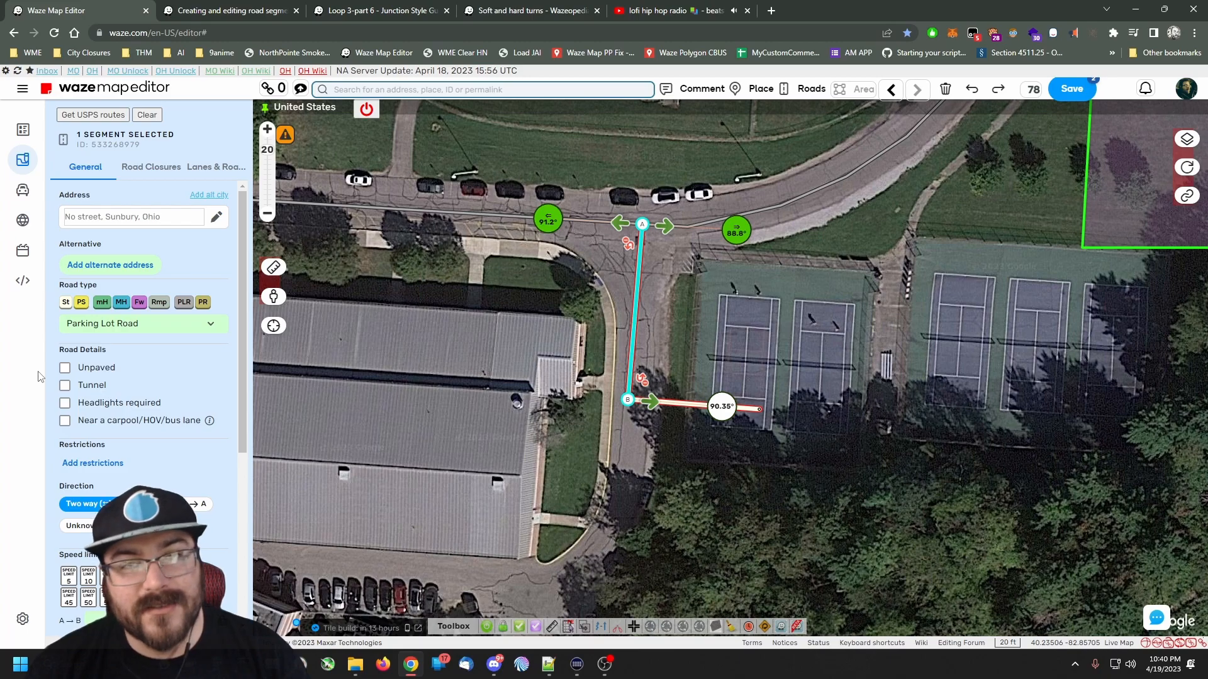
pyautogui.click(1074, 90)
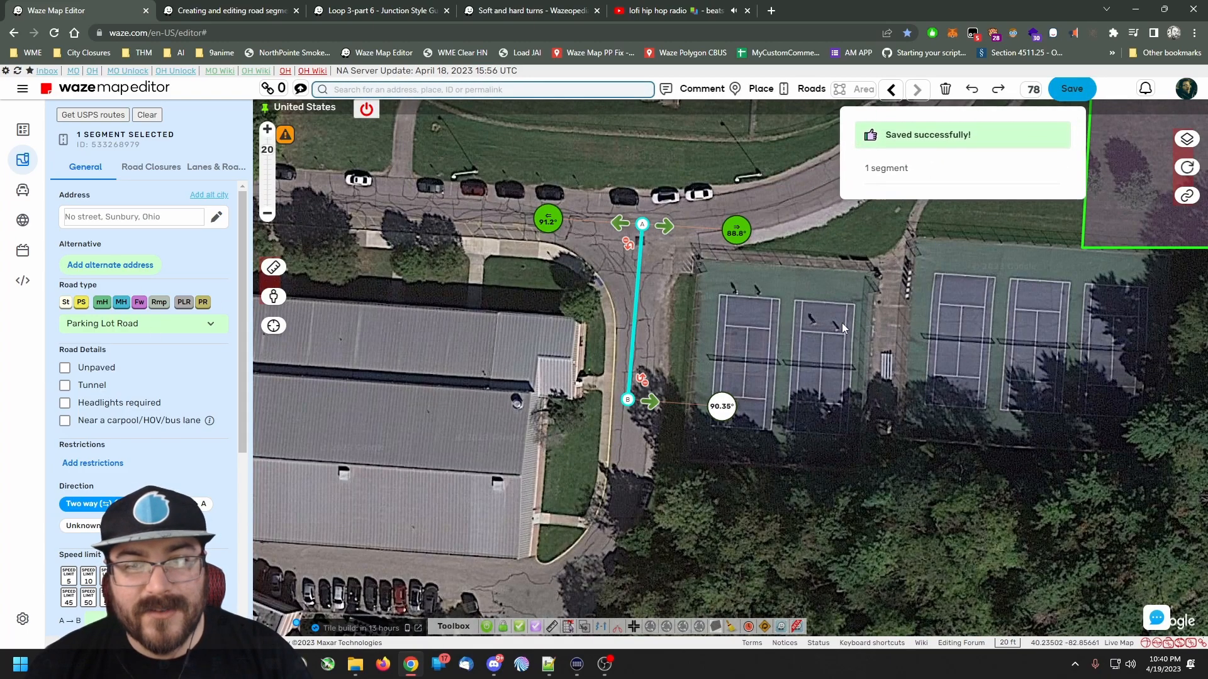
pyautogui.click(389, 424)
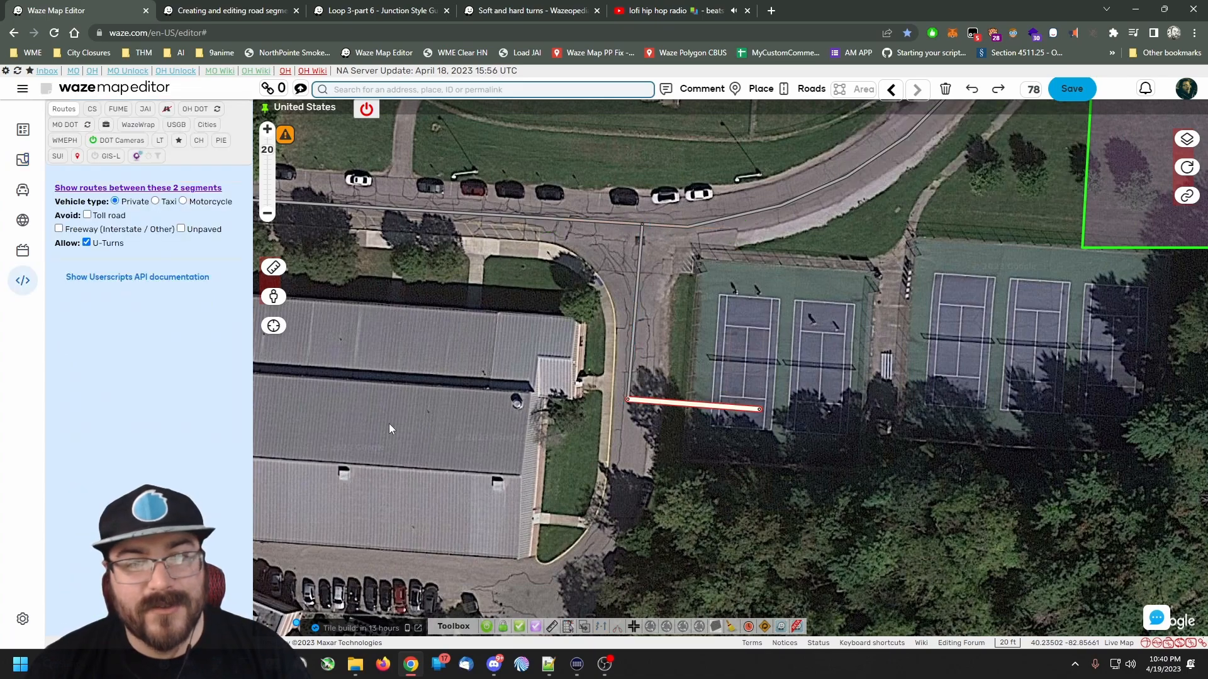
# Cycle the driveway segment's road type through Street, mH, PLR, Fw and PS, ending on Street.
pyautogui.click(635, 338)
pyautogui.click(66, 302)
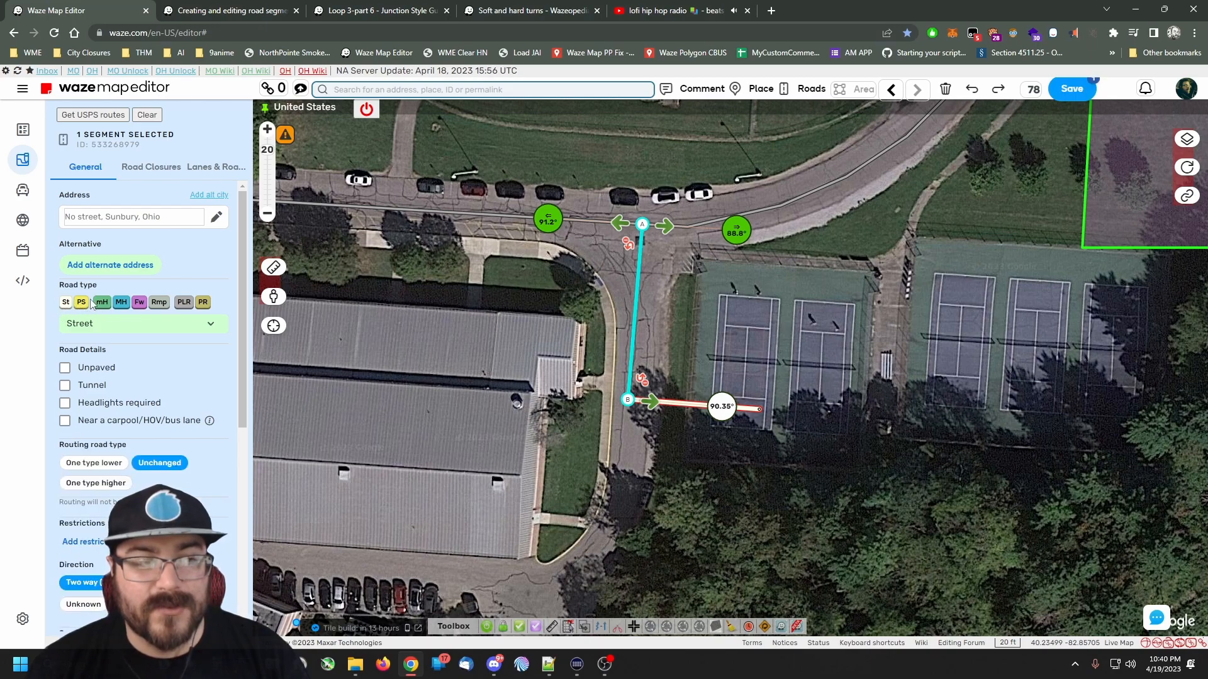
pyautogui.click(102, 302)
pyautogui.click(181, 303)
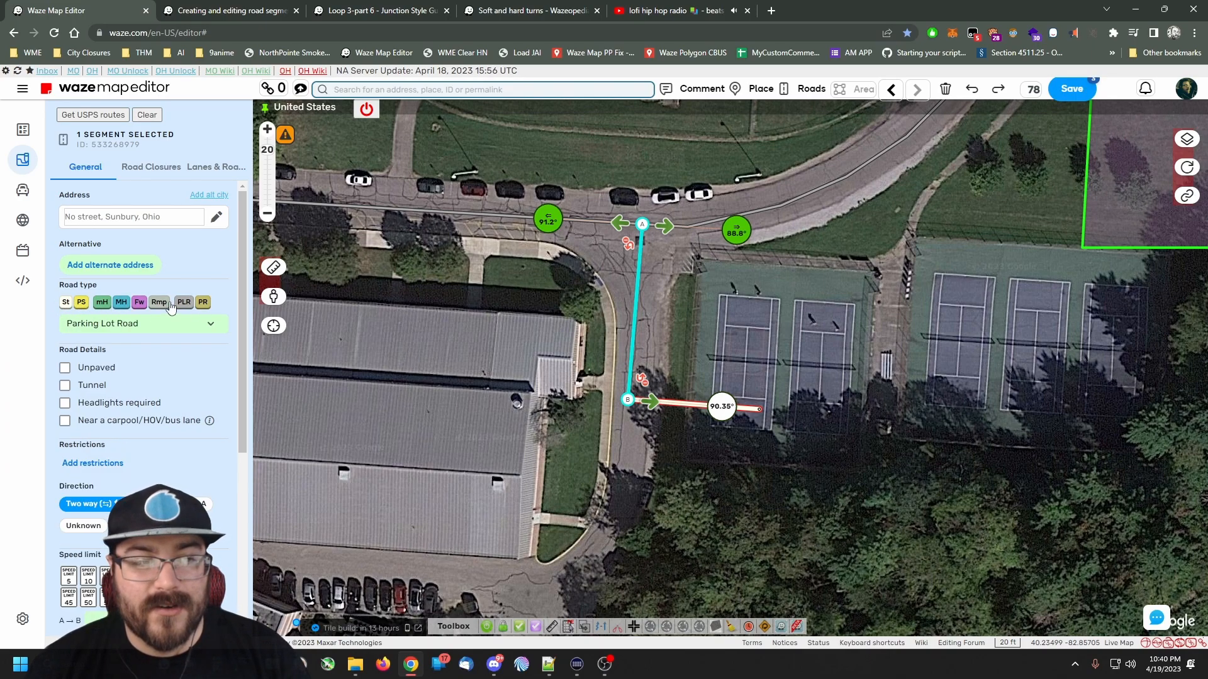
pyautogui.click(139, 302)
pyautogui.click(82, 302)
pyautogui.click(66, 302)
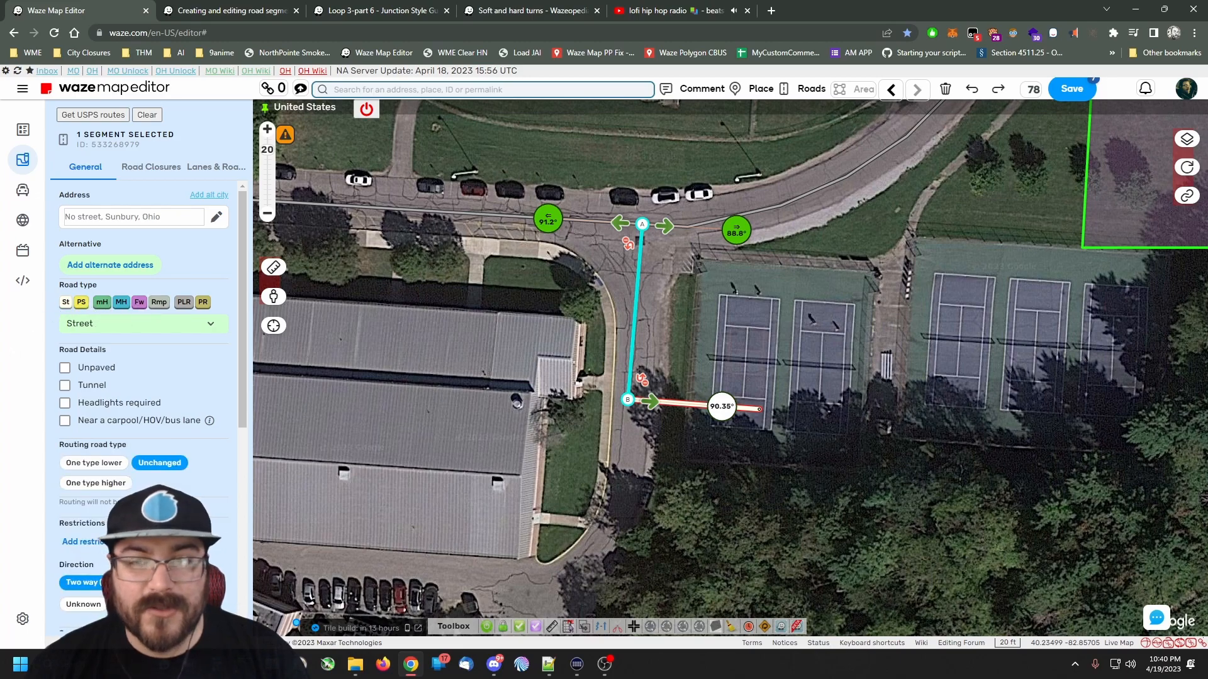